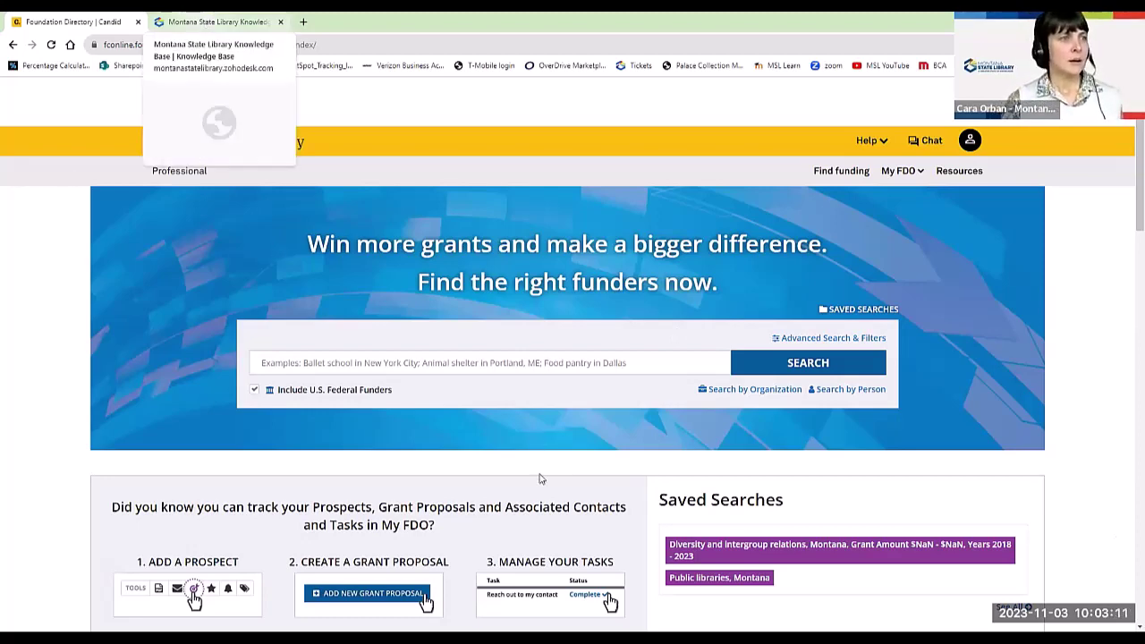
# In the Montana State Library Knowledge Base, start a new Statewide Projects ticket
pyautogui.hotkey('ctrl', 'Tab')
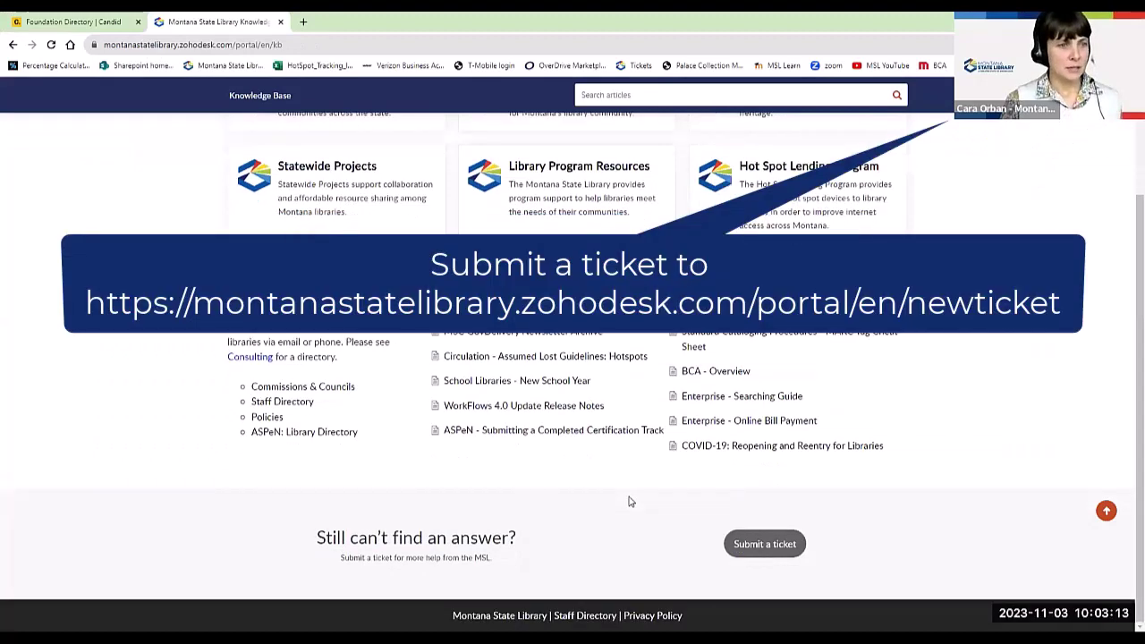
pyautogui.scroll(-1, 573, 501)
pyautogui.scroll(2, 563, 496)
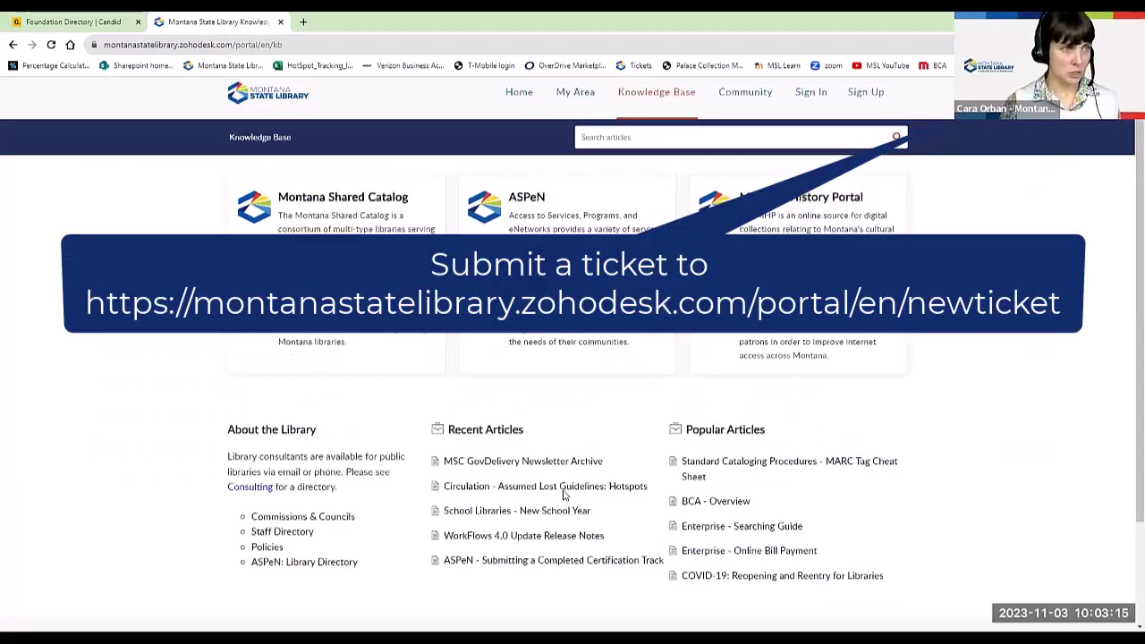
pyautogui.scroll(-2, 761, 545)
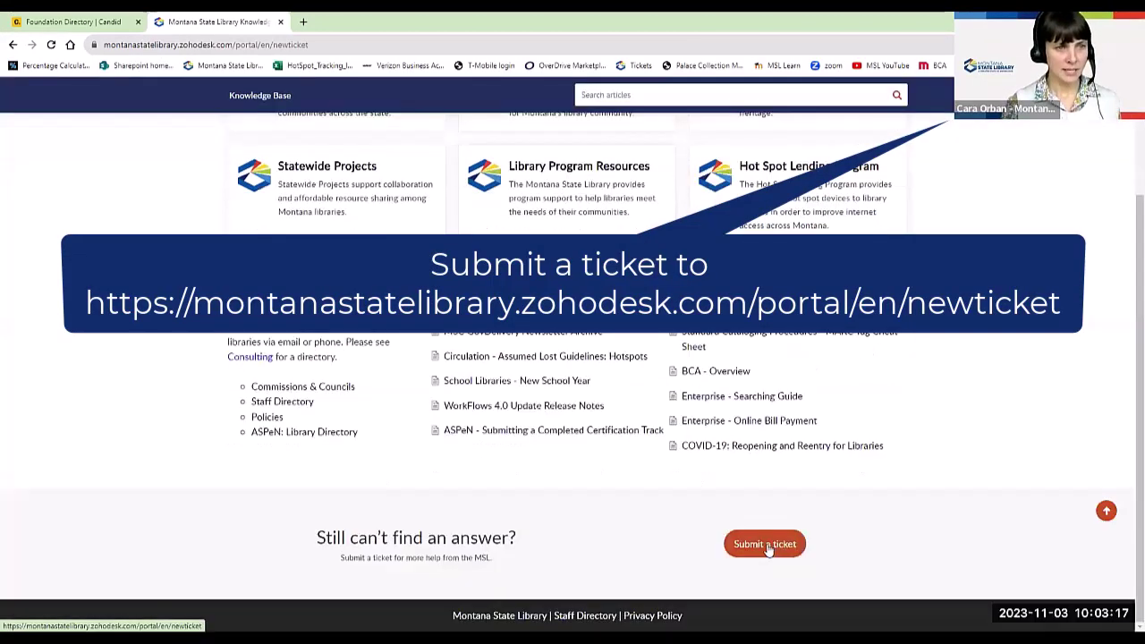
pyautogui.click(765, 544)
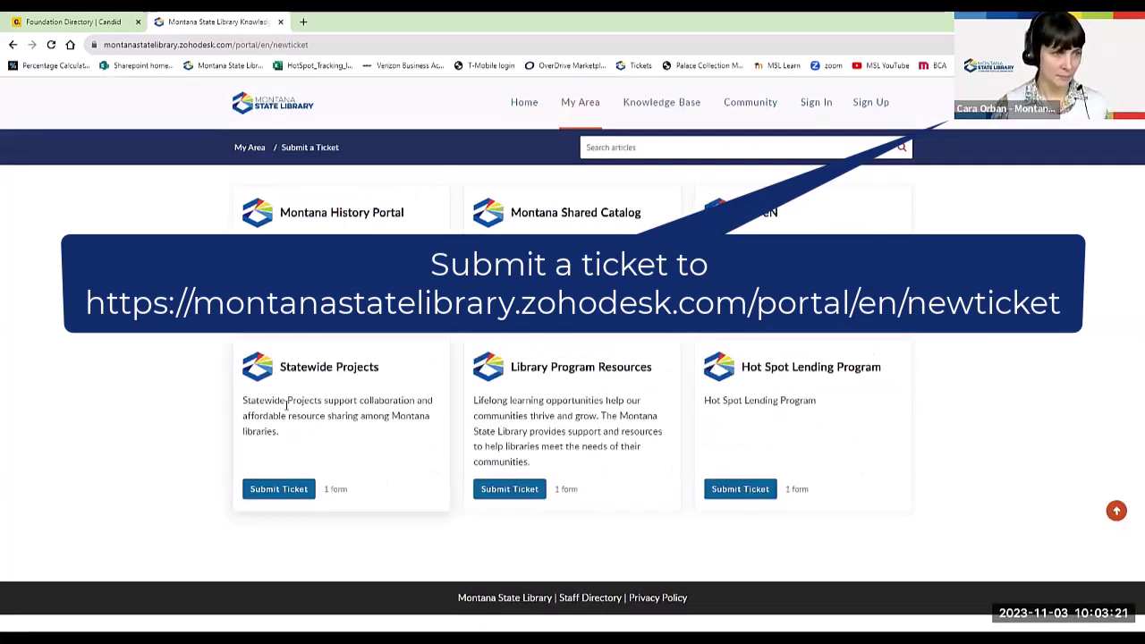
pyautogui.click(272, 490)
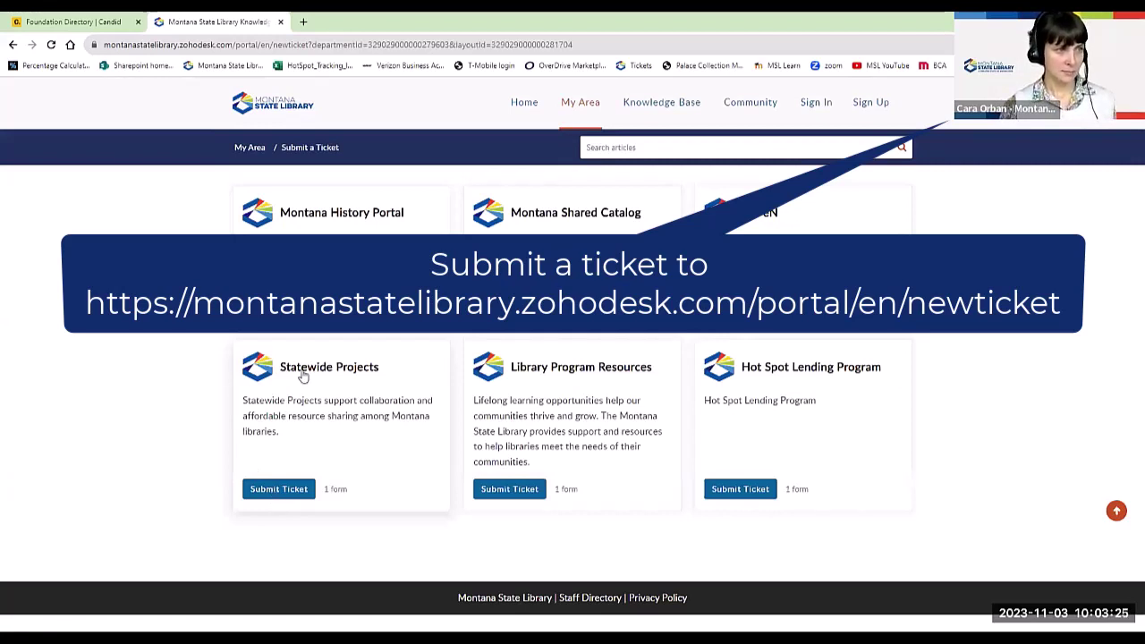
# Set the ticket's Sub Category to Other and review the rest of the form
pyautogui.scroll(-1, 353, 375)
pyautogui.click(352, 369)
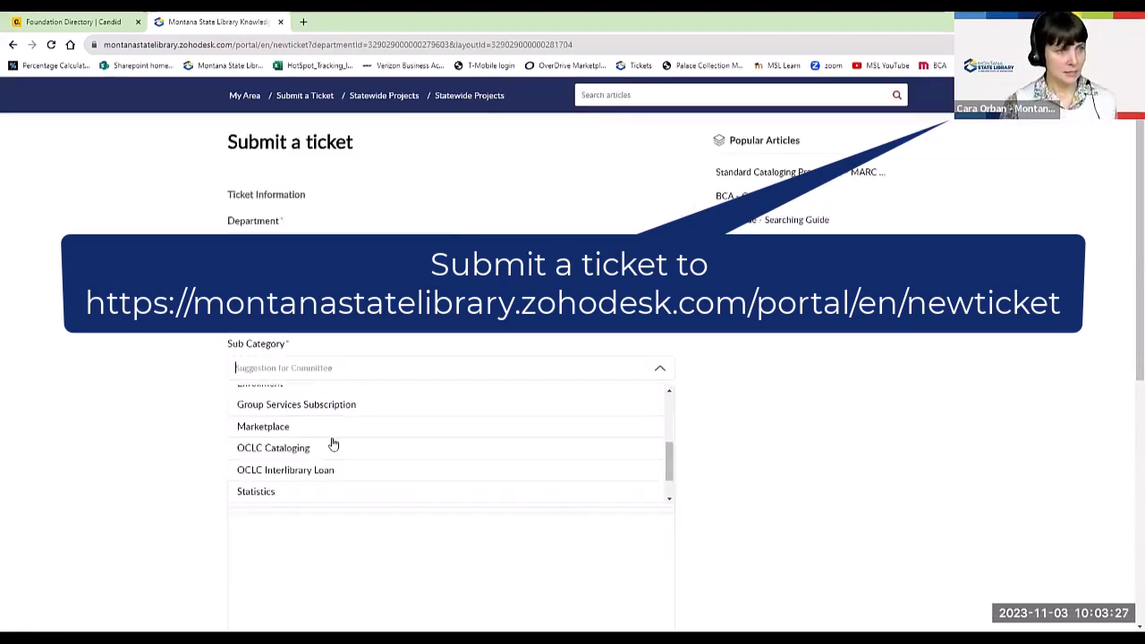
pyautogui.scroll(-2, 333, 444)
pyautogui.click(276, 498)
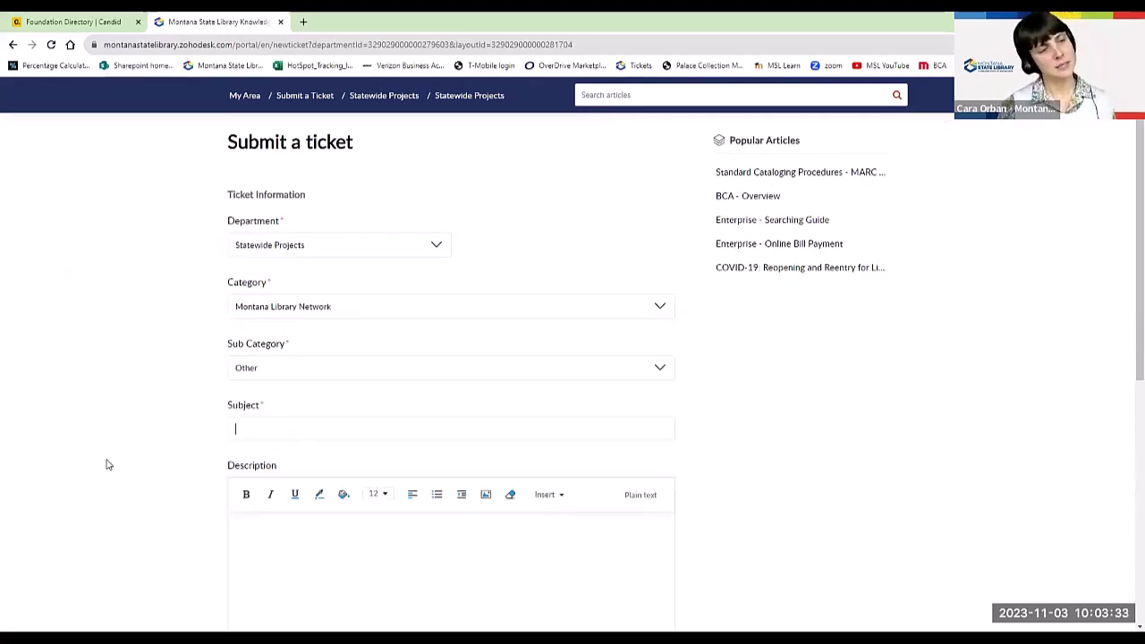
pyautogui.scroll(-1, 379, 489)
pyautogui.scroll(-1, 384, 486)
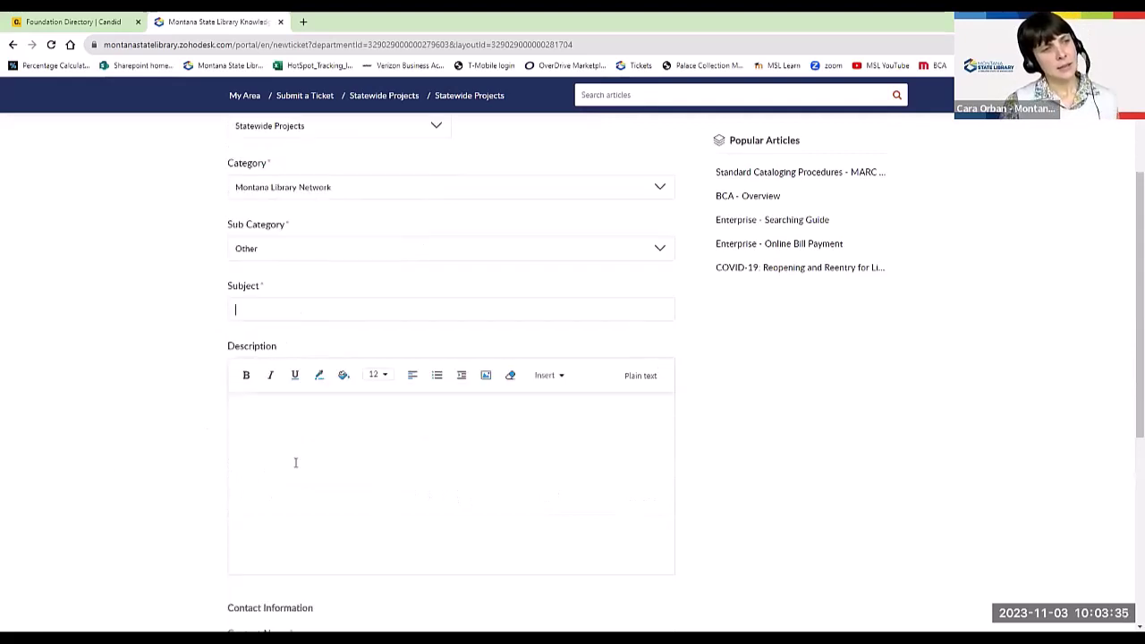
pyautogui.scroll(-1, 398, 460)
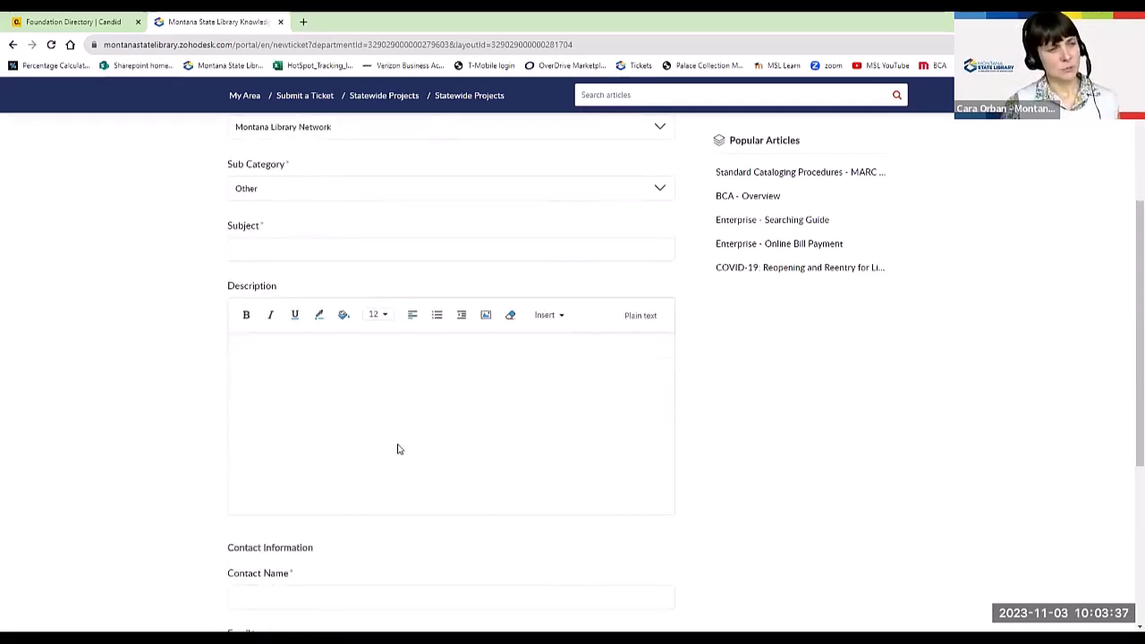
pyautogui.scroll(-5, 396, 447)
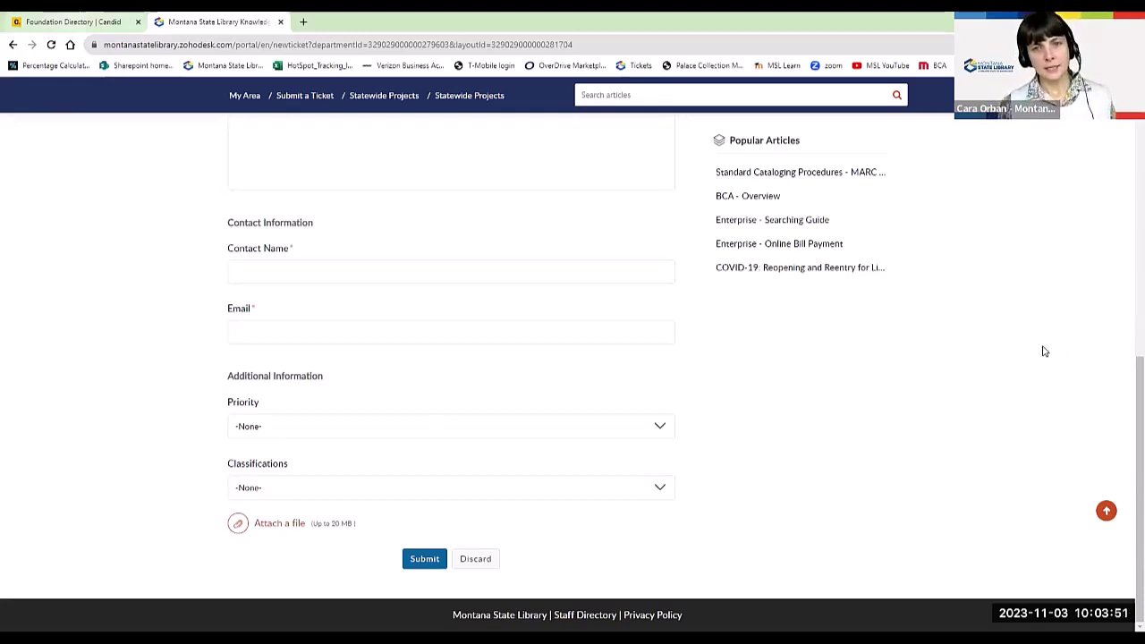
# Return to the Foundation Directory | Candid browser tab
pyautogui.hotkey('ctrl', 'shift', 'Tab')
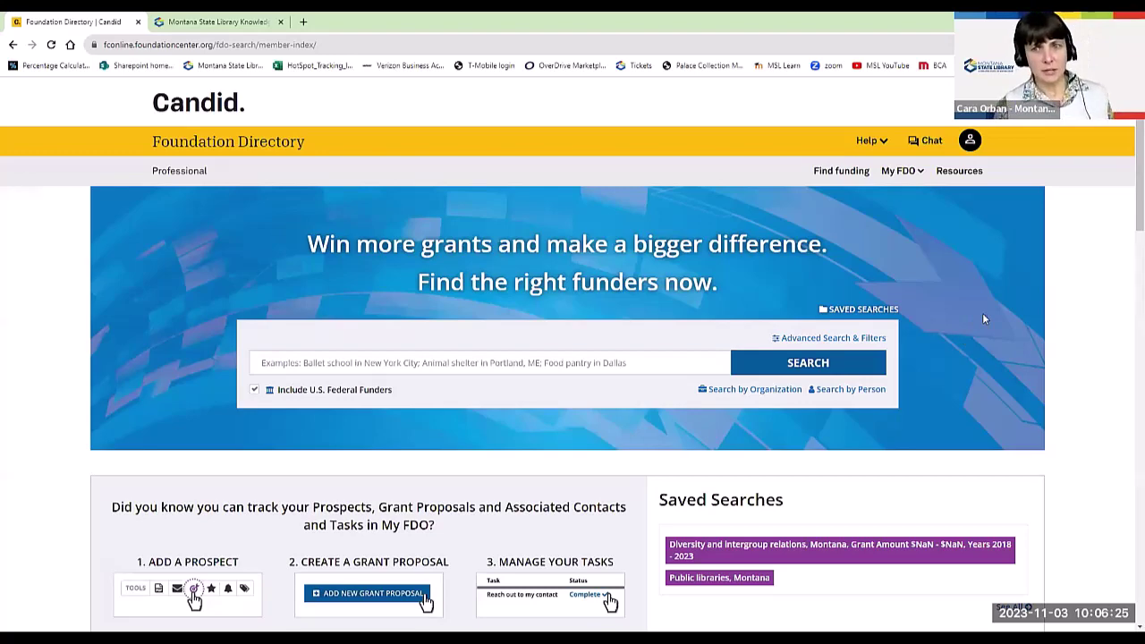
pyautogui.scroll(-1, 983, 318)
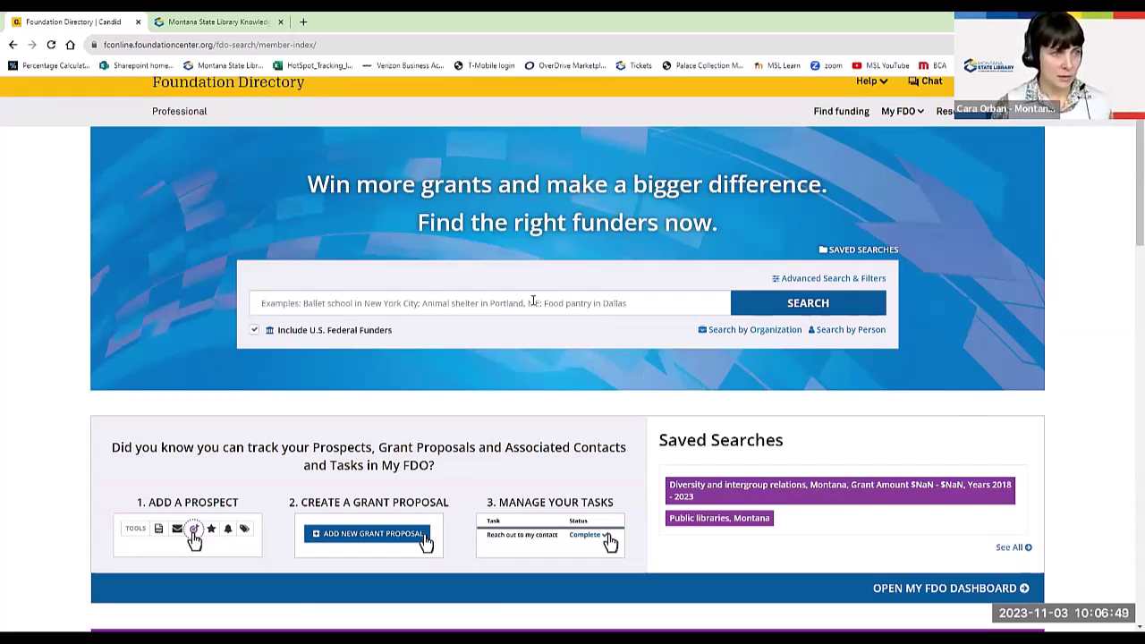
pyautogui.click(325, 304)
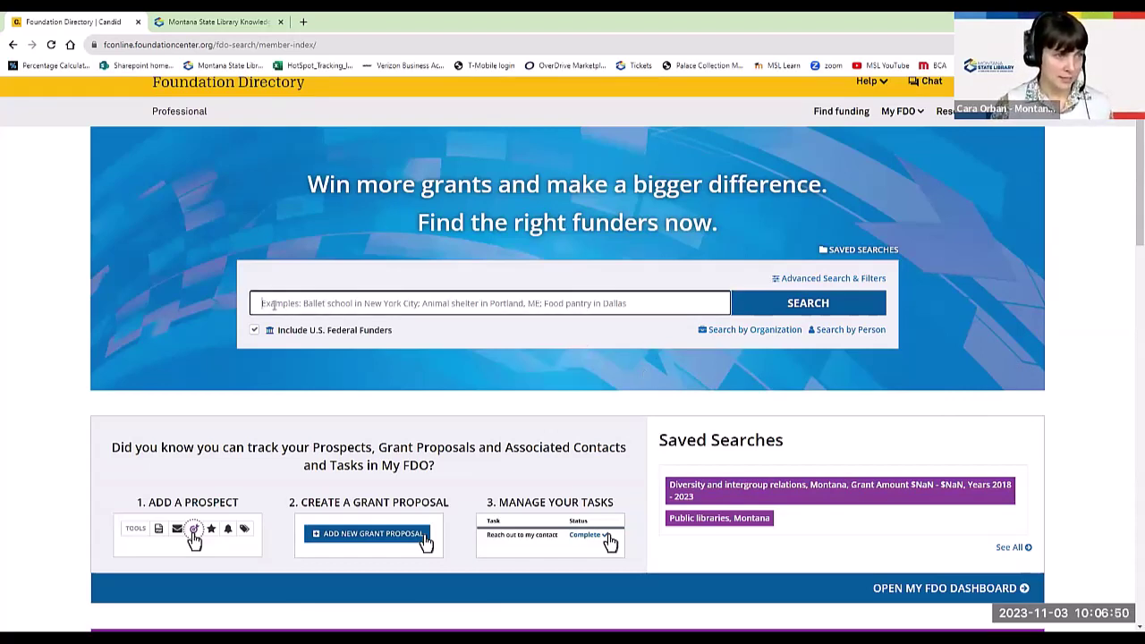
# Open Advanced Search & Filters with the grant amount, year, keyword and EIN filters revealed
pyautogui.click(793, 281)
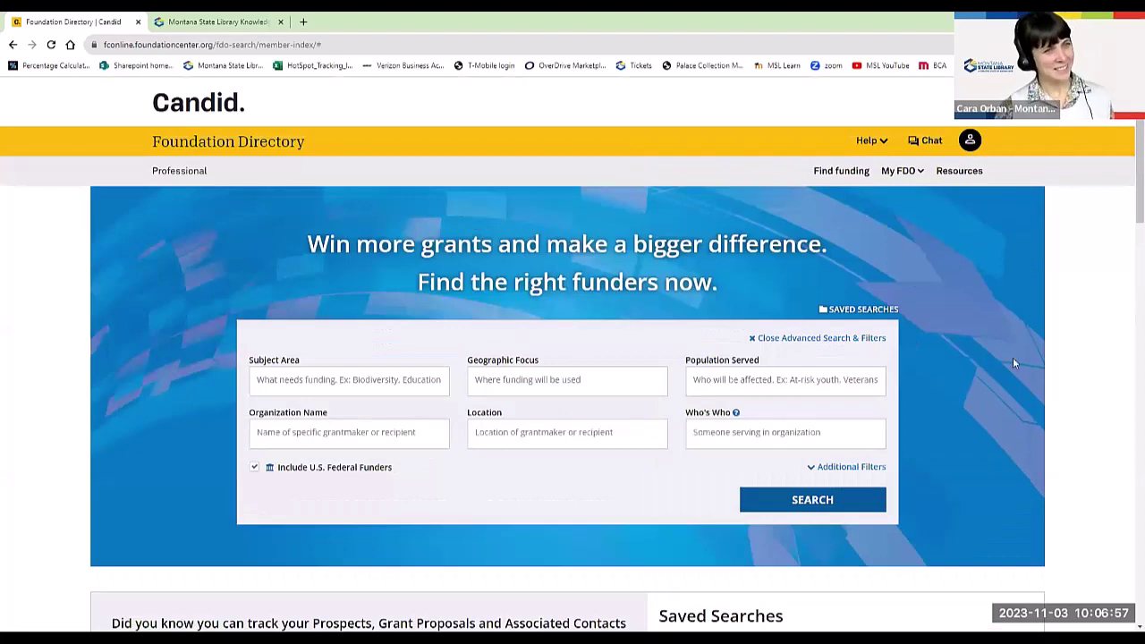
pyautogui.scroll(-2, 1027, 372)
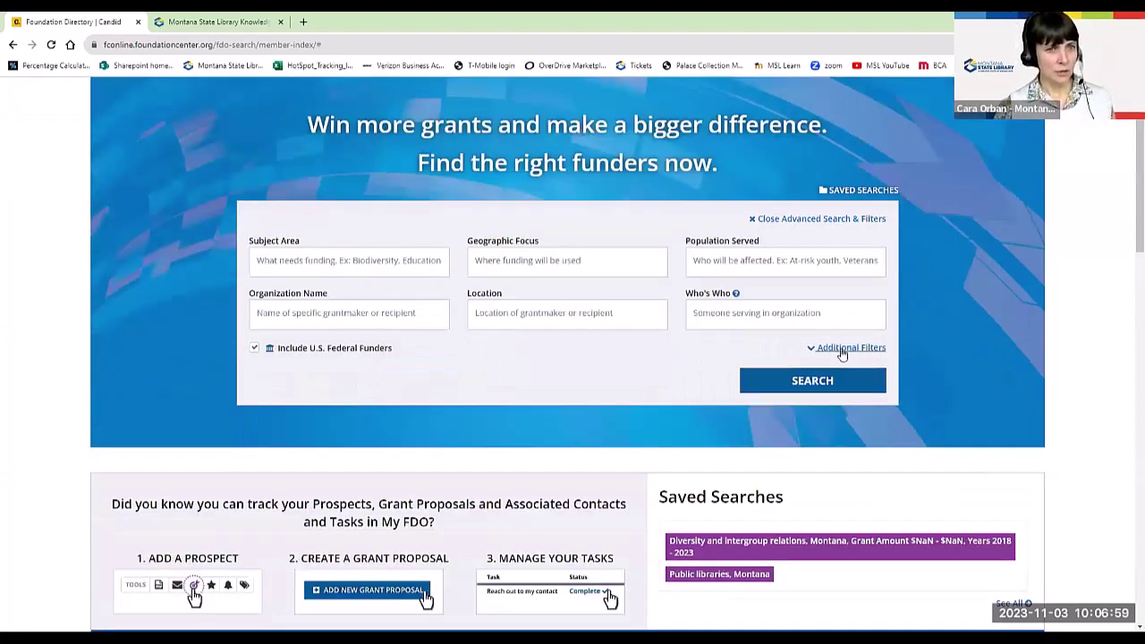
pyautogui.click(840, 349)
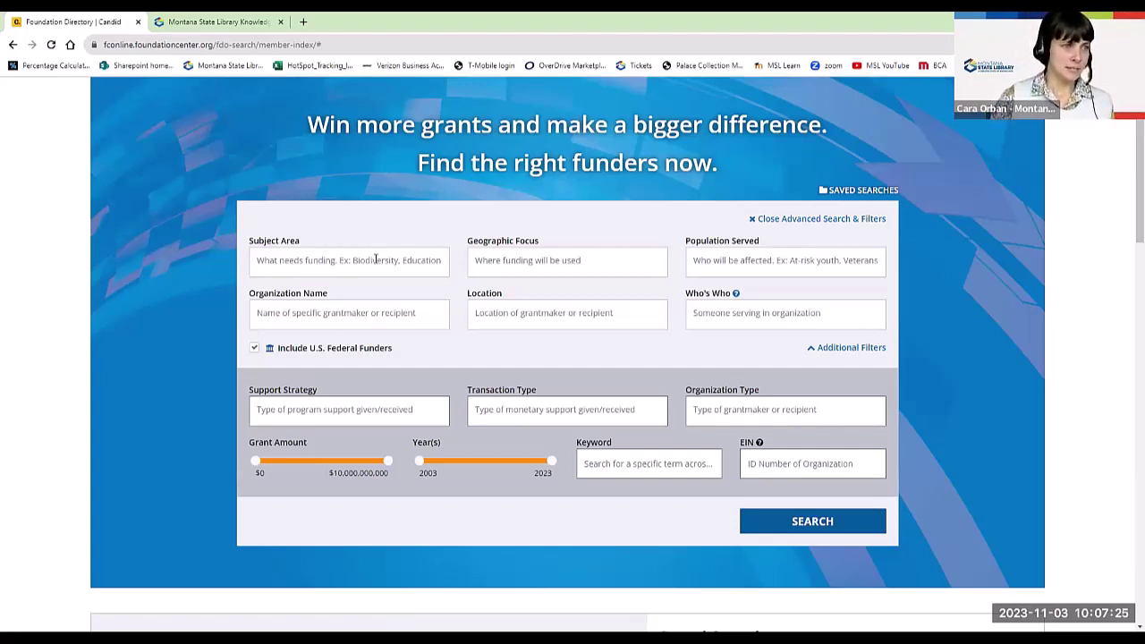
pyautogui.click(375, 259)
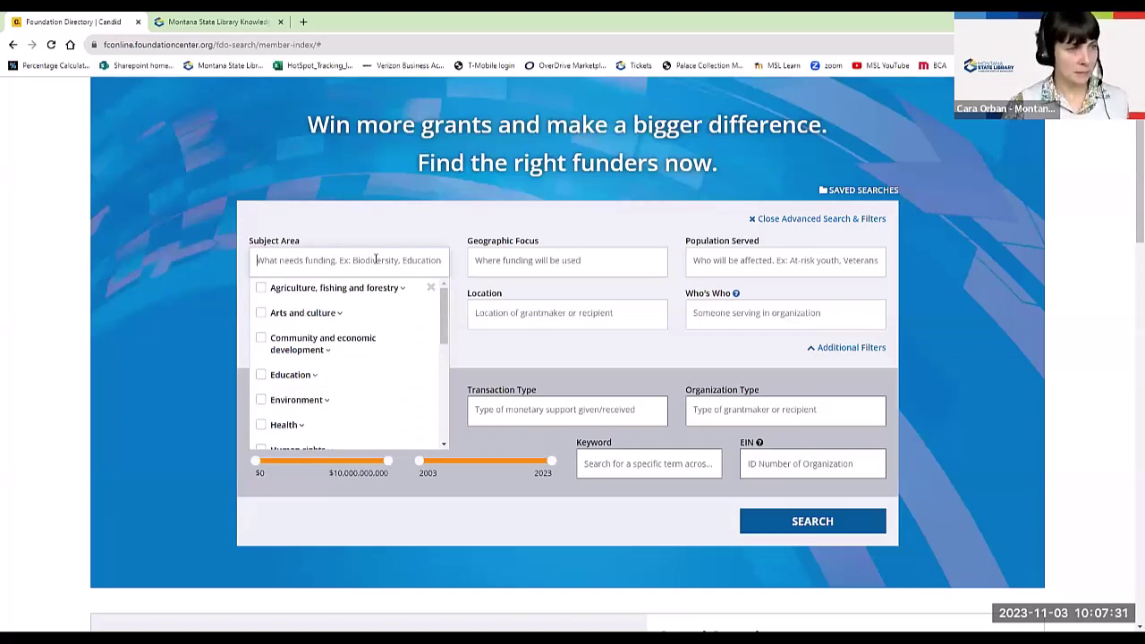
# Search the subject areas for 'construction' and add Construction as the Subject Area filter
pyautogui.scroll(-3, 358, 296)
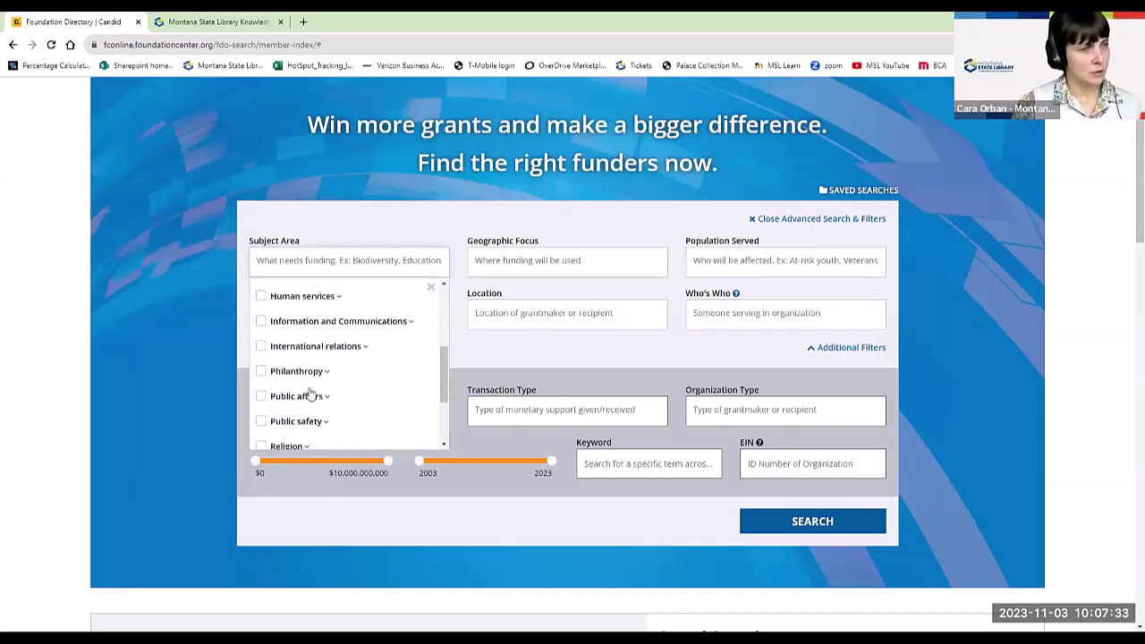
pyautogui.scroll(-1, 310, 395)
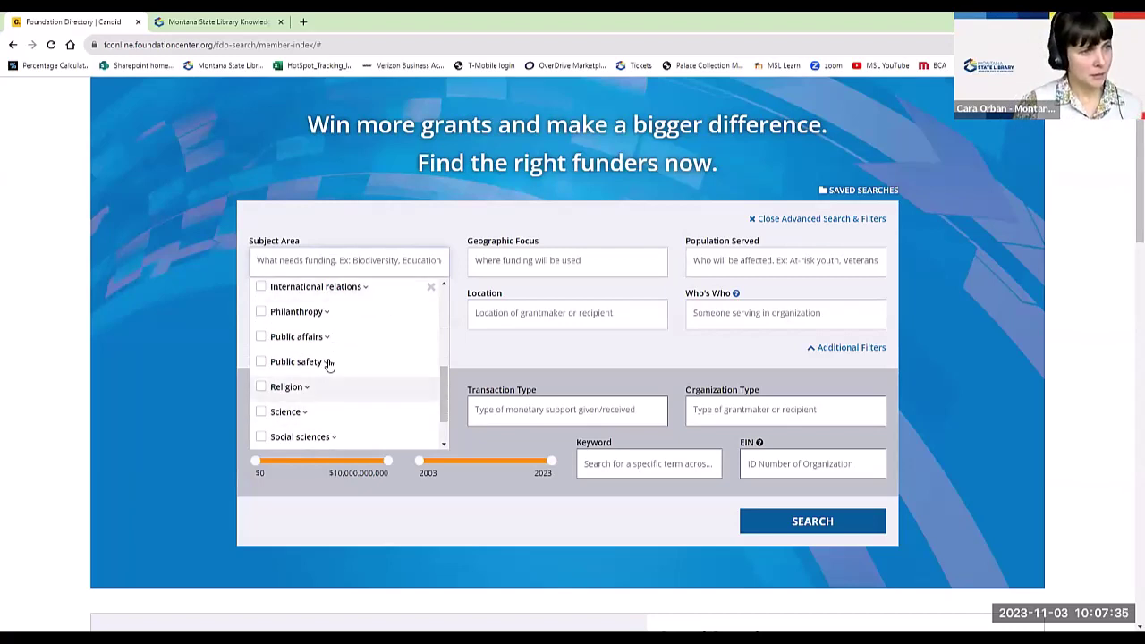
pyautogui.click(328, 362)
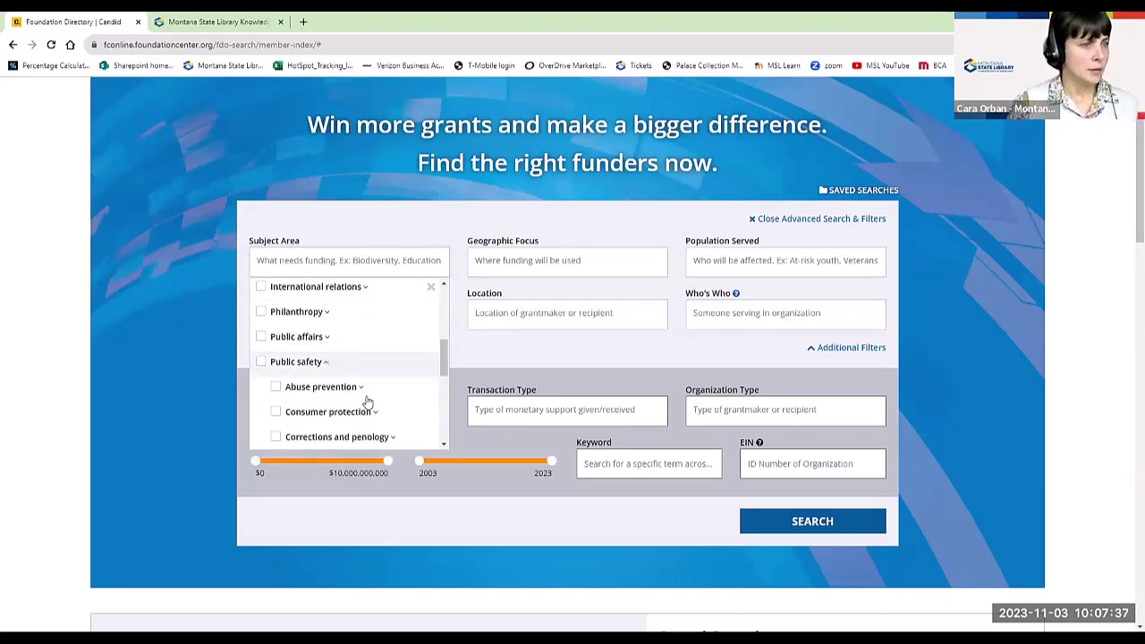
pyautogui.click(362, 362)
pyautogui.scroll(1, 353, 297)
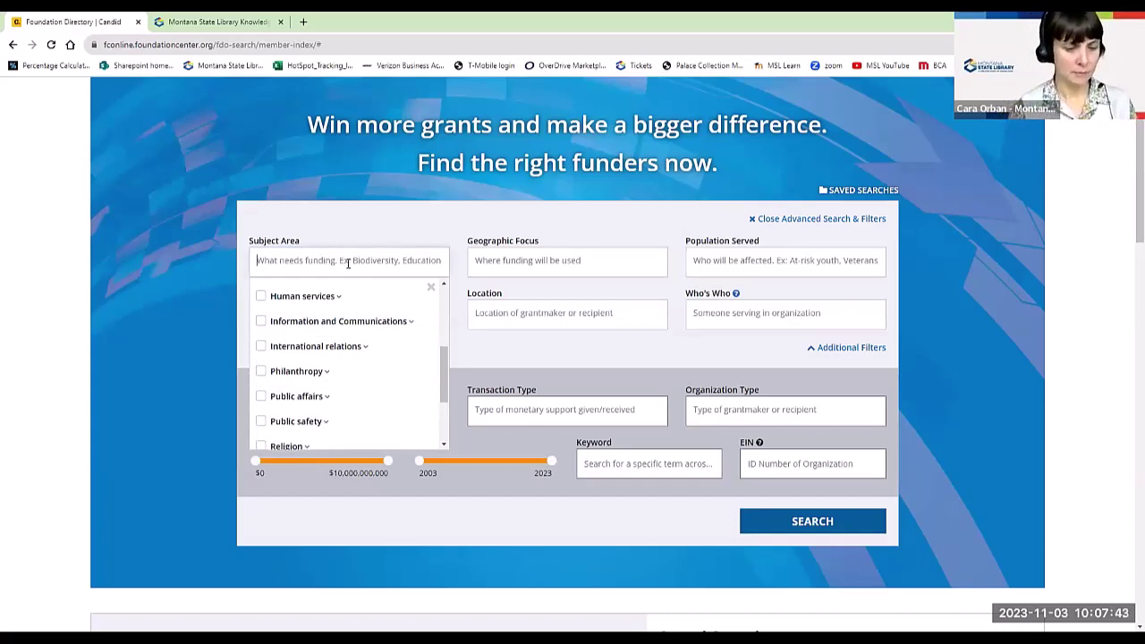
pyautogui.write('capital')
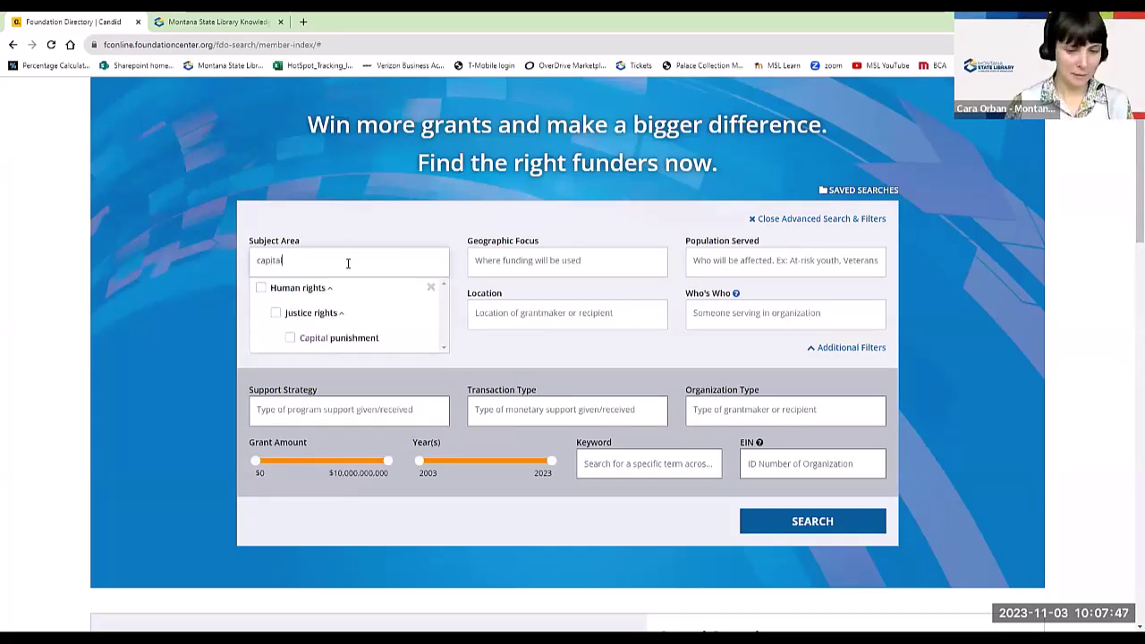
pyautogui.press('BackSpace')
pyautogui.press('BackSpace')
pyautogui.press('BackSpace')
pyautogui.press('BackSpace')
pyautogui.press('BackSpace')
pyautogui.press('BackSpace')
pyautogui.press('BackSpace')
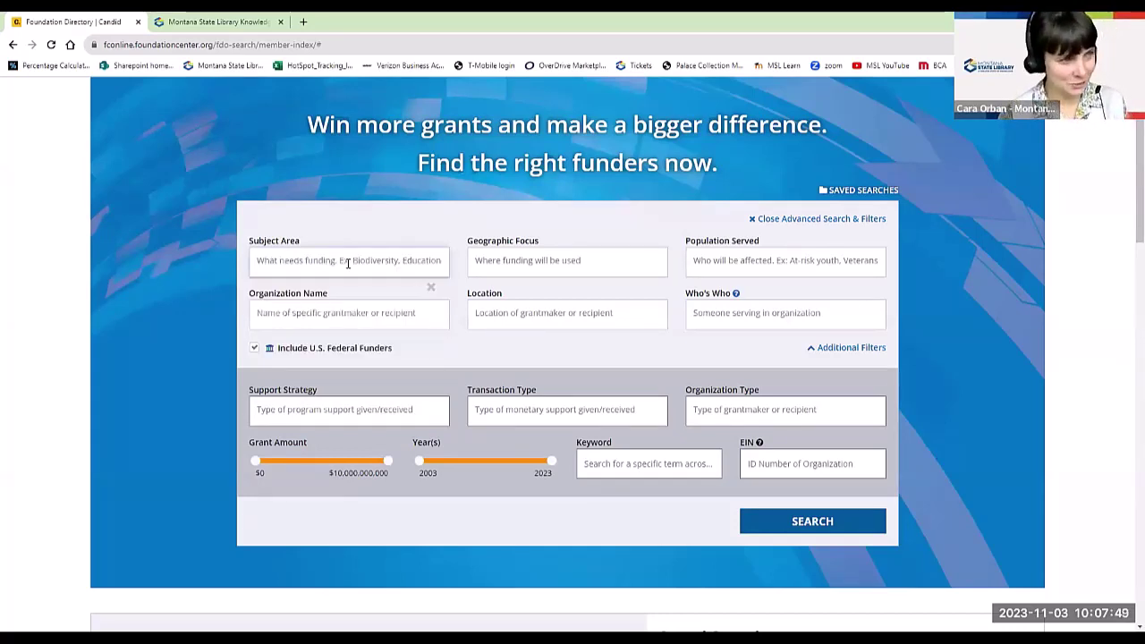
pyautogui.write('con')
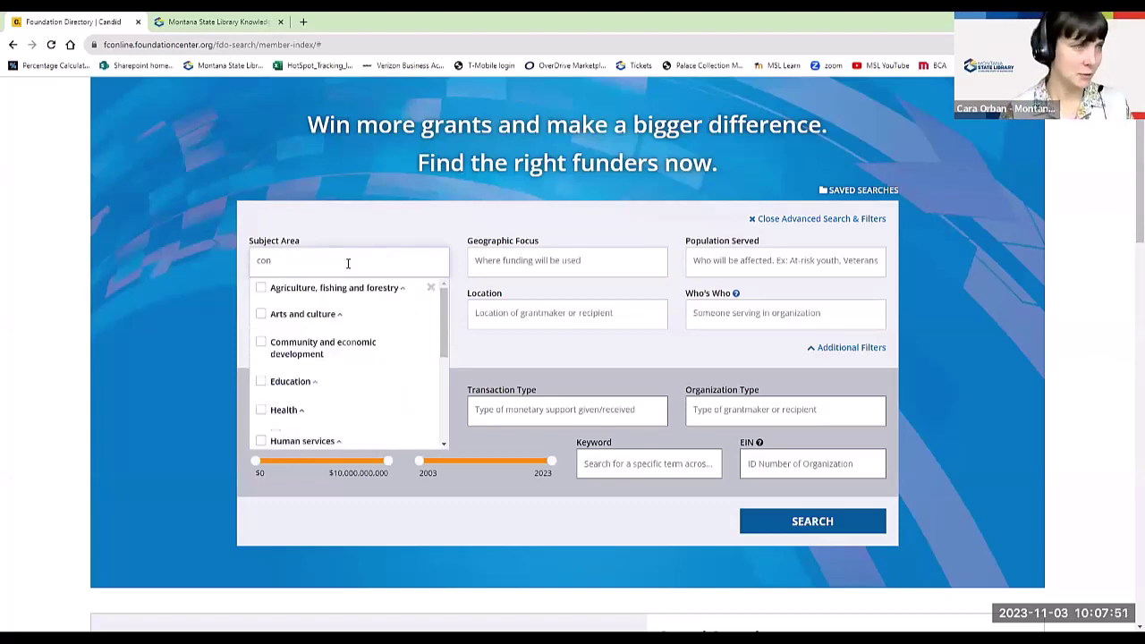
pyautogui.write('struction')
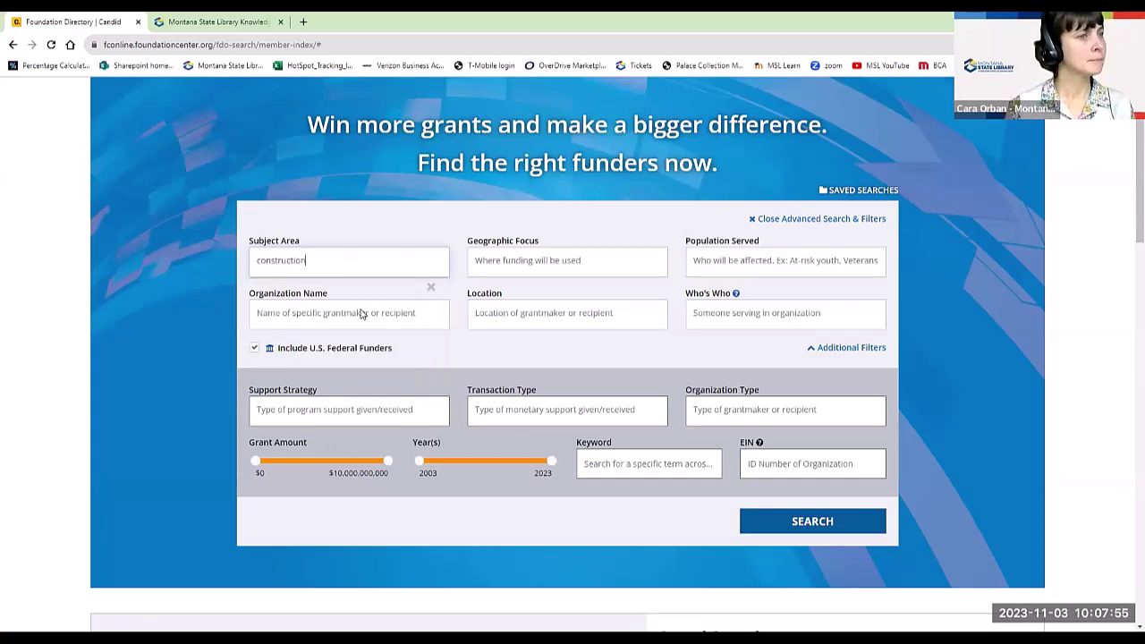
pyautogui.scroll(-1, 304, 295)
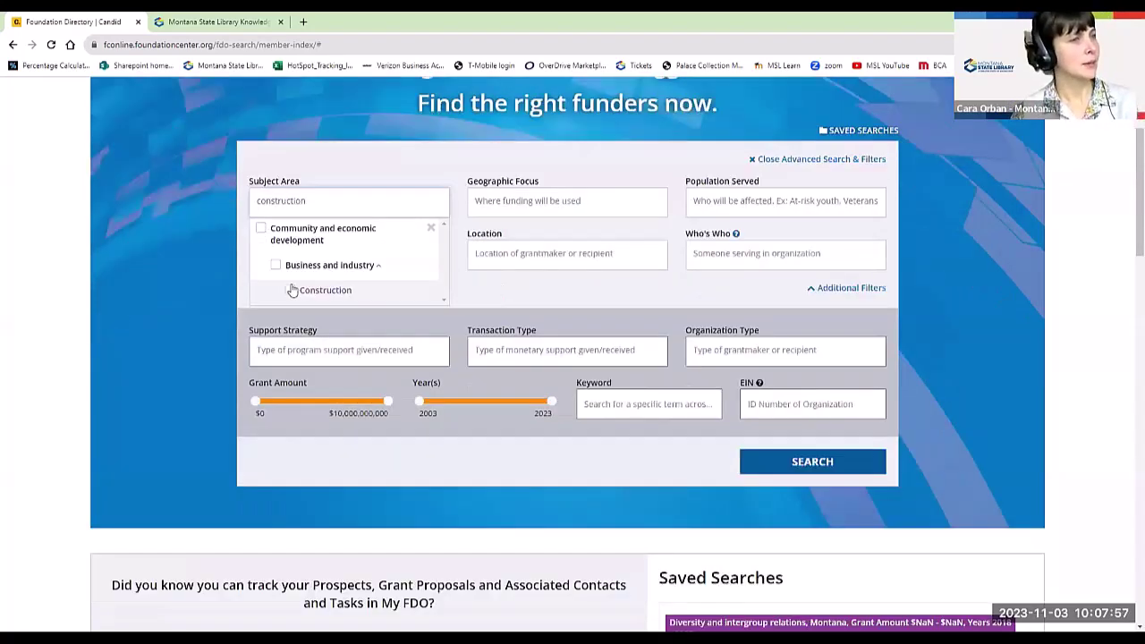
pyautogui.click(292, 290)
pyautogui.click(521, 297)
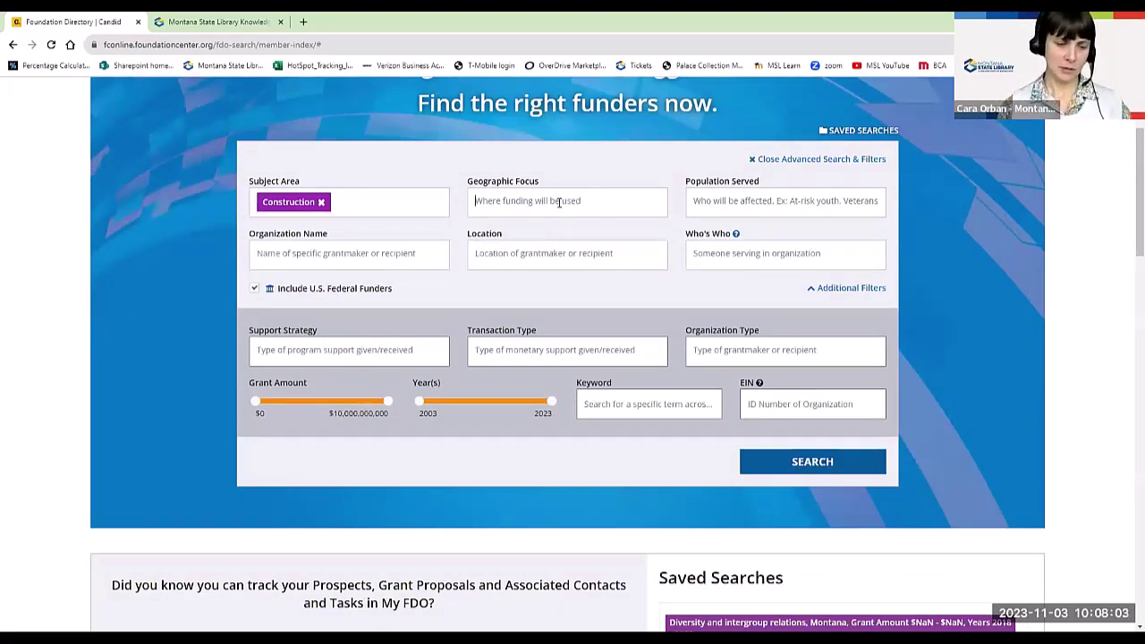
# Add Montana (United States) as the Geographic Focus filter
pyautogui.write('montana')
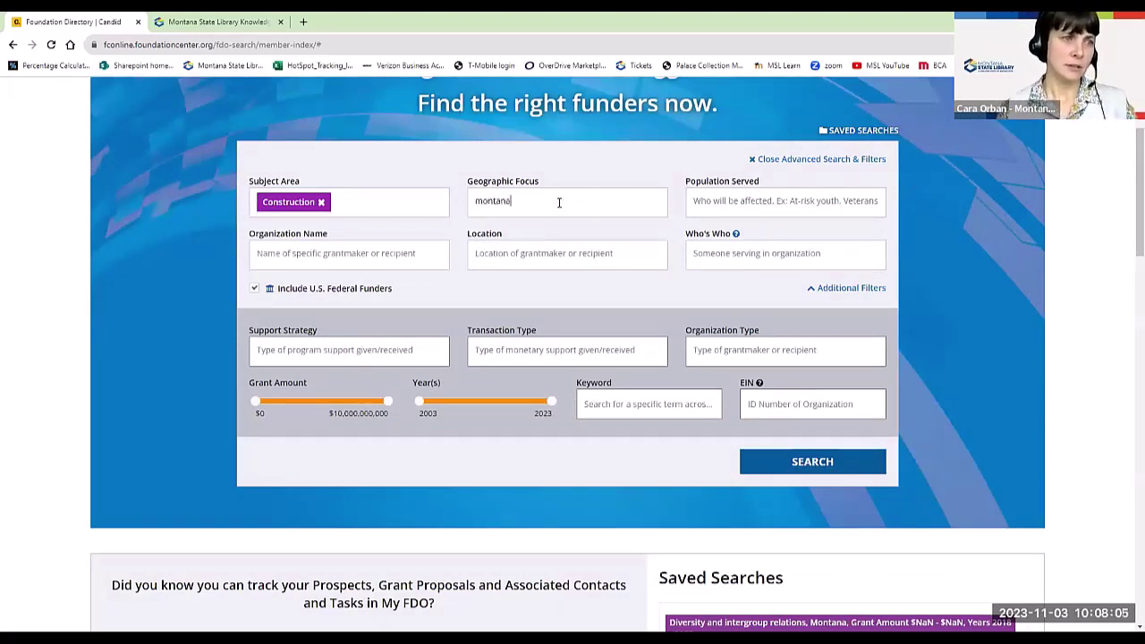
pyautogui.click(479, 223)
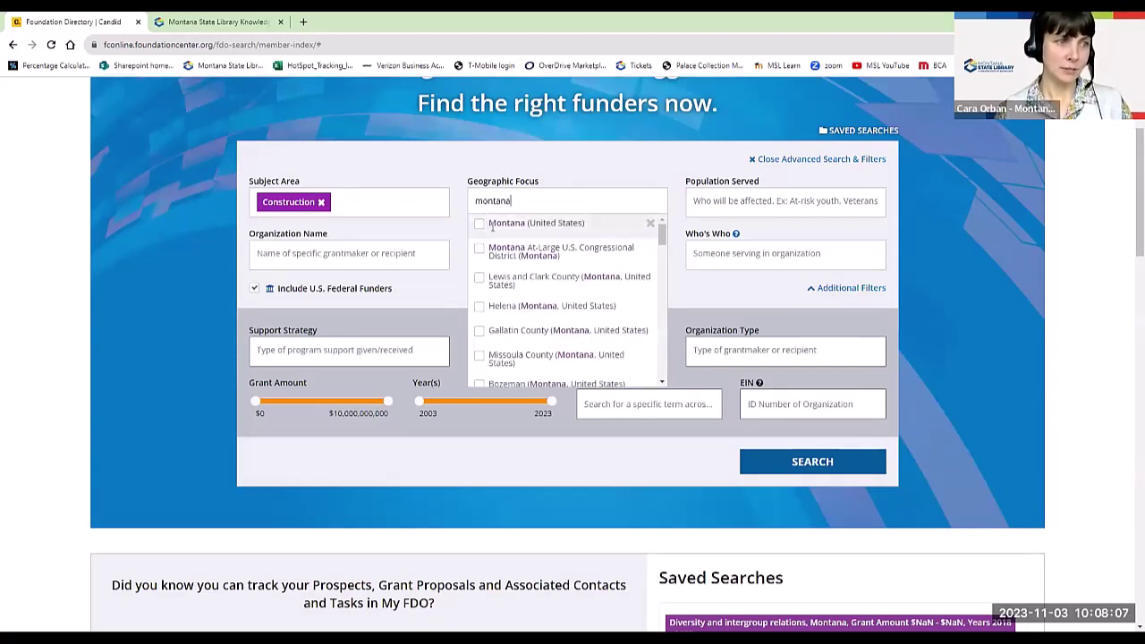
pyautogui.click(604, 160)
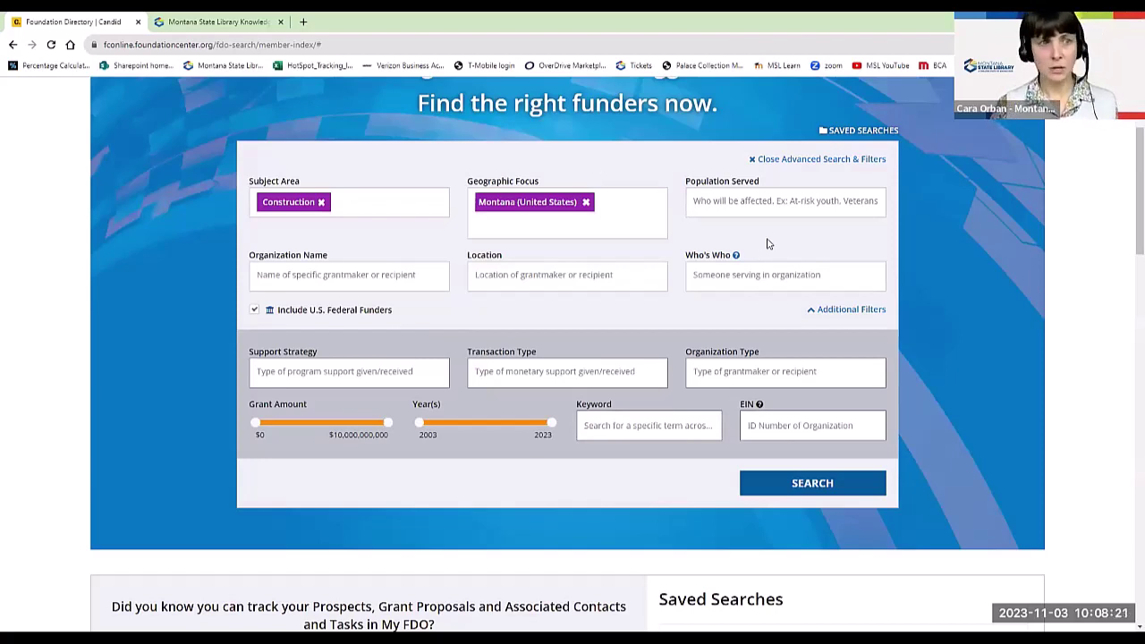
pyautogui.scroll(1, 864, 285)
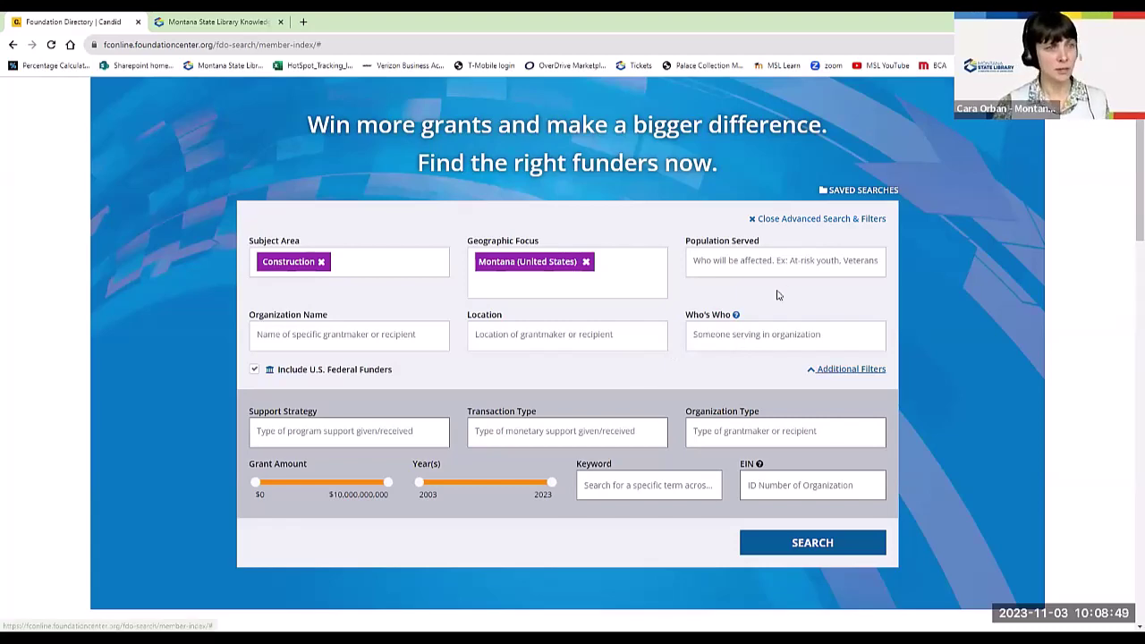
pyautogui.scroll(-1, 582, 393)
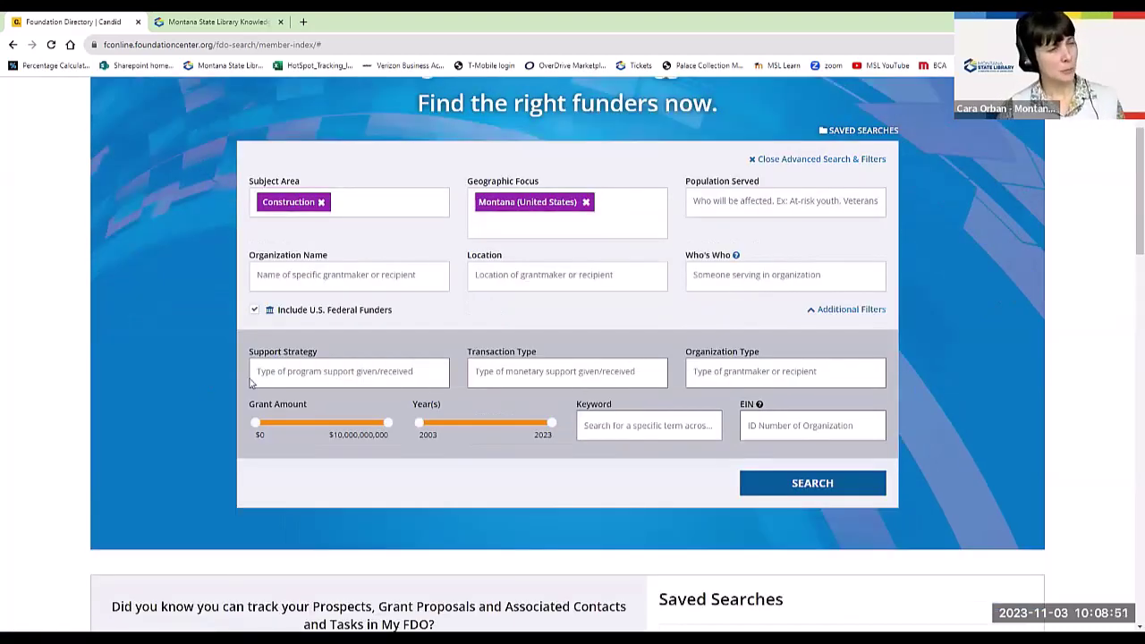
pyautogui.click(299, 375)
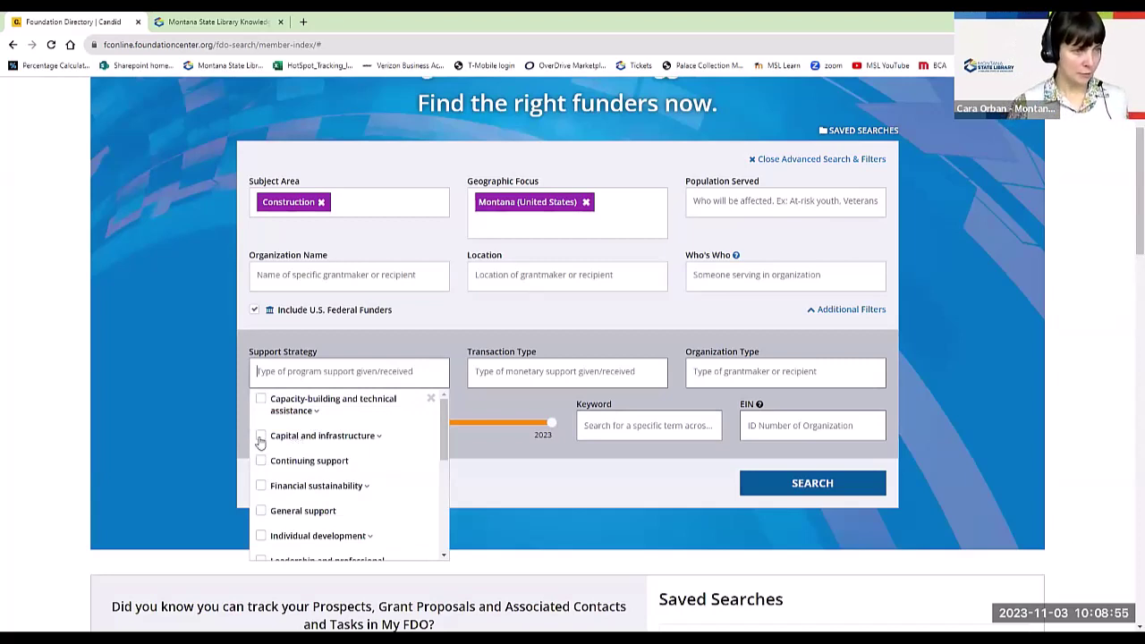
# Tick Capital and infrastructure as the Support Strategy, including all its sub-types
pyautogui.click(373, 439)
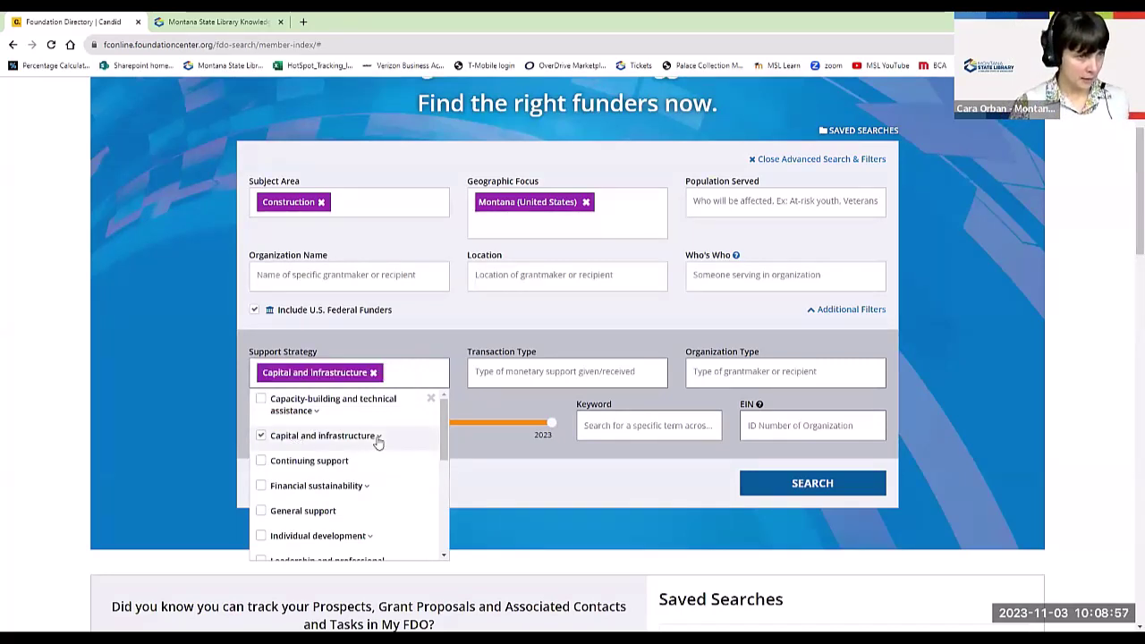
pyautogui.click(379, 437)
pyautogui.scroll(-1, 326, 456)
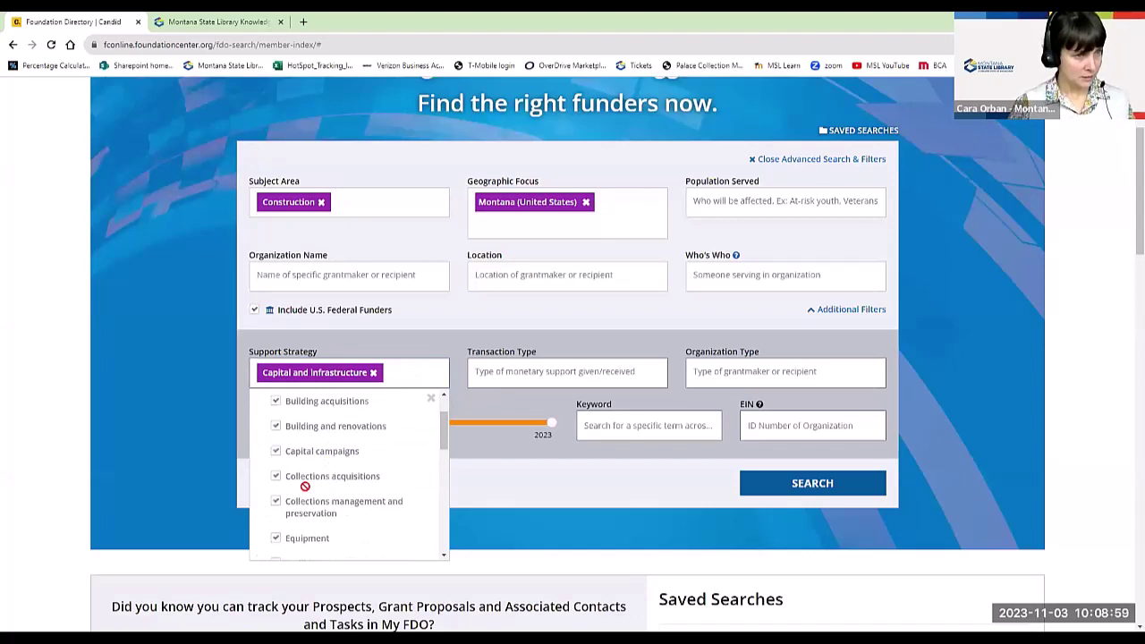
pyautogui.scroll(-2, 336, 485)
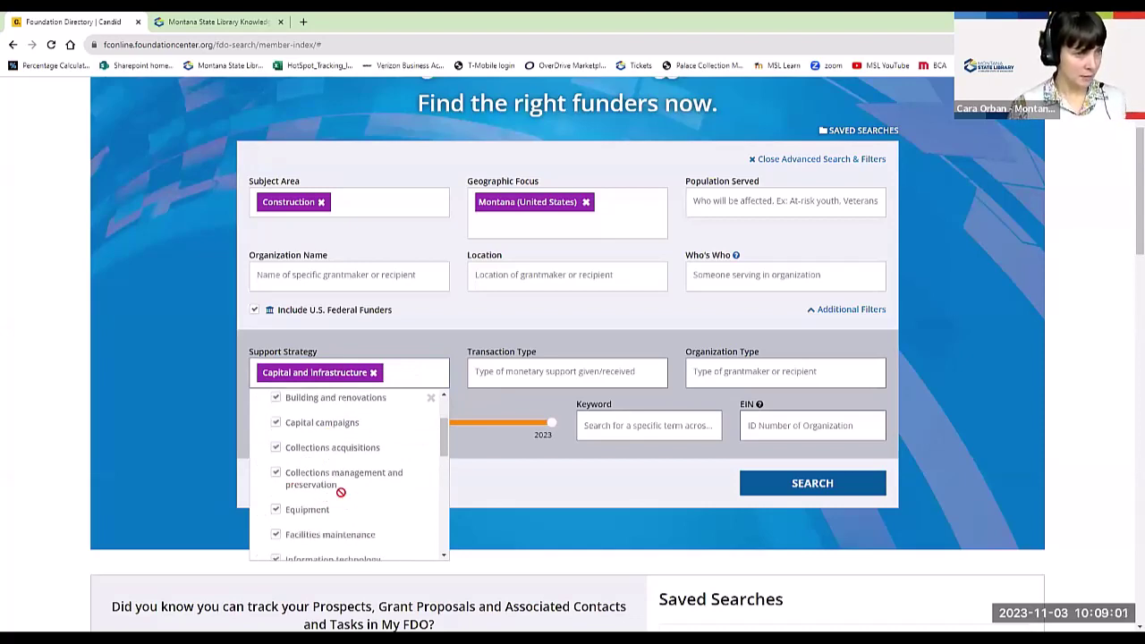
pyautogui.scroll(-2, 304, 501)
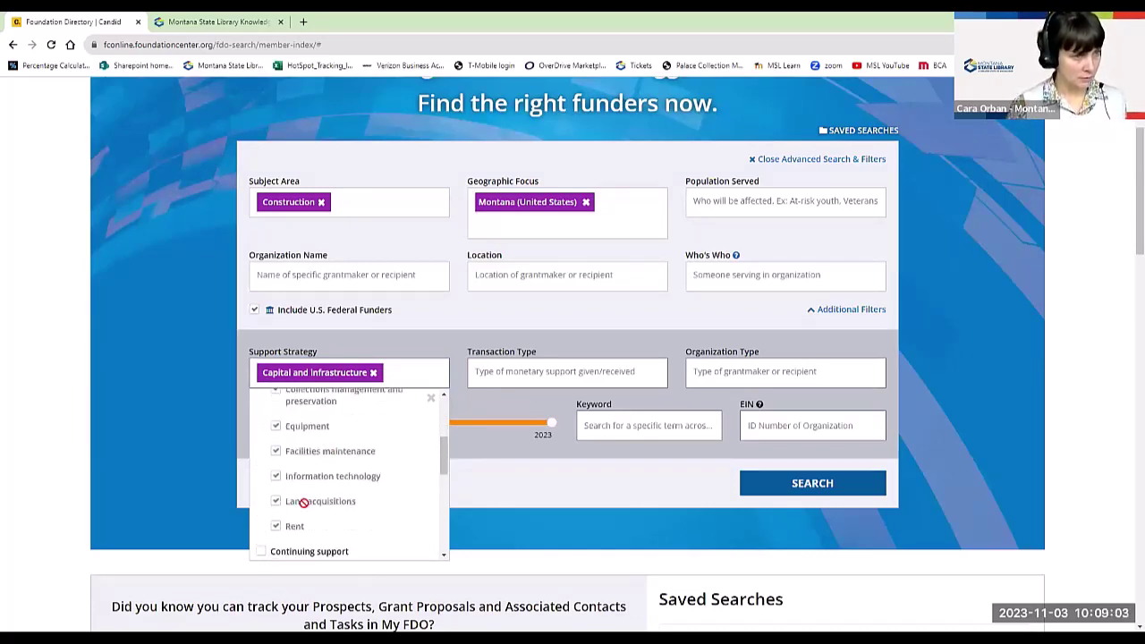
pyautogui.scroll(3, 324, 514)
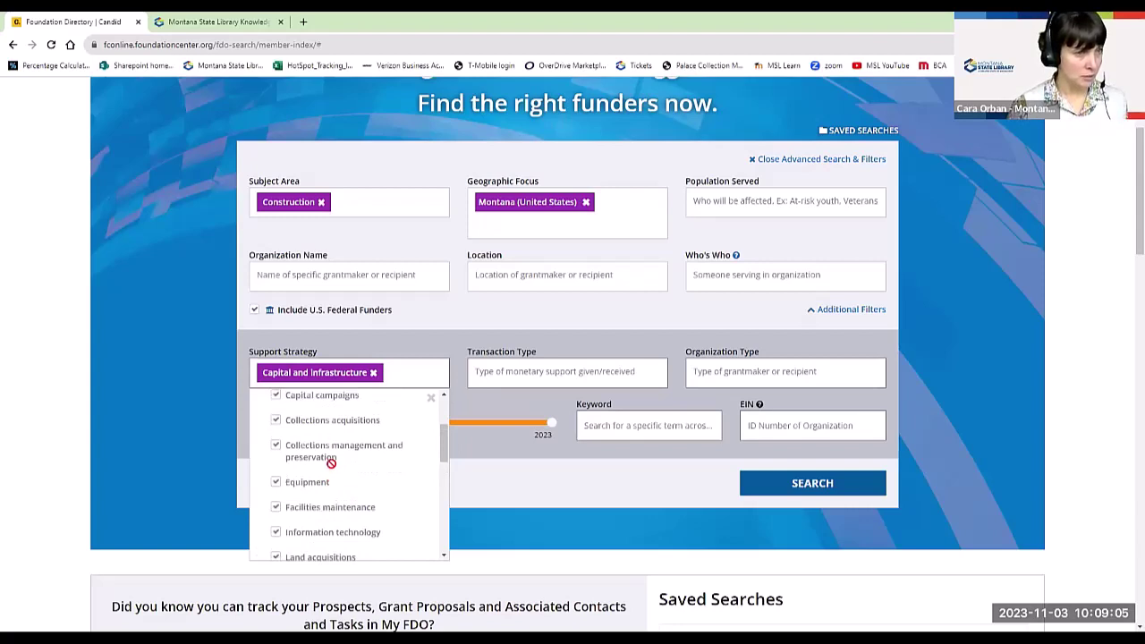
pyautogui.click(181, 409)
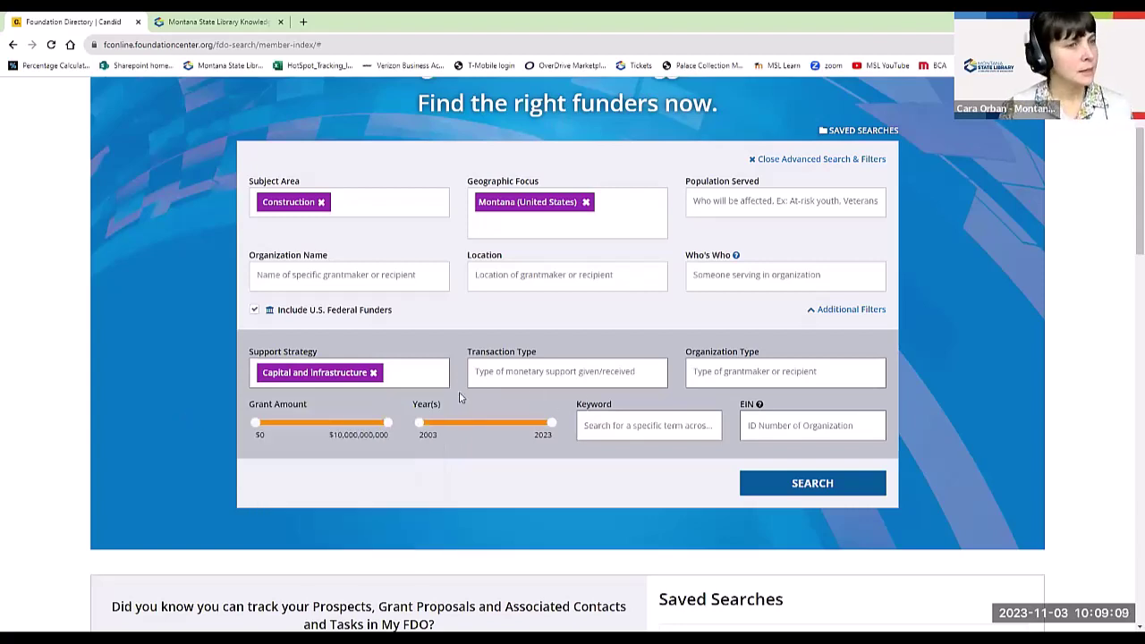
pyautogui.click(530, 370)
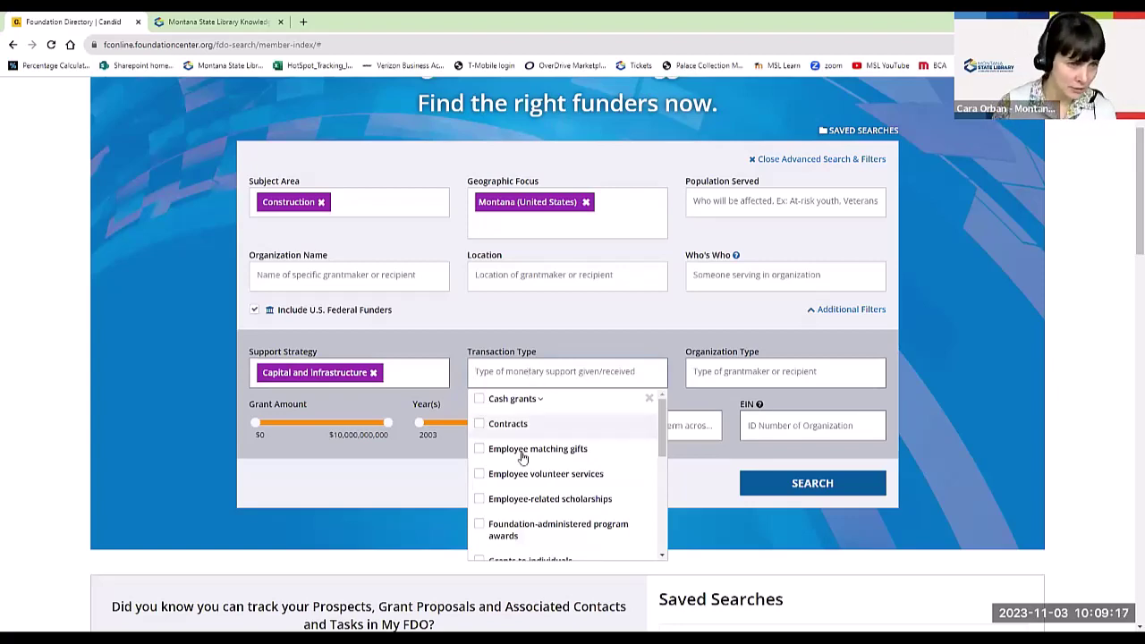
pyautogui.scroll(-1, 523, 457)
pyautogui.scroll(-1, 523, 457)
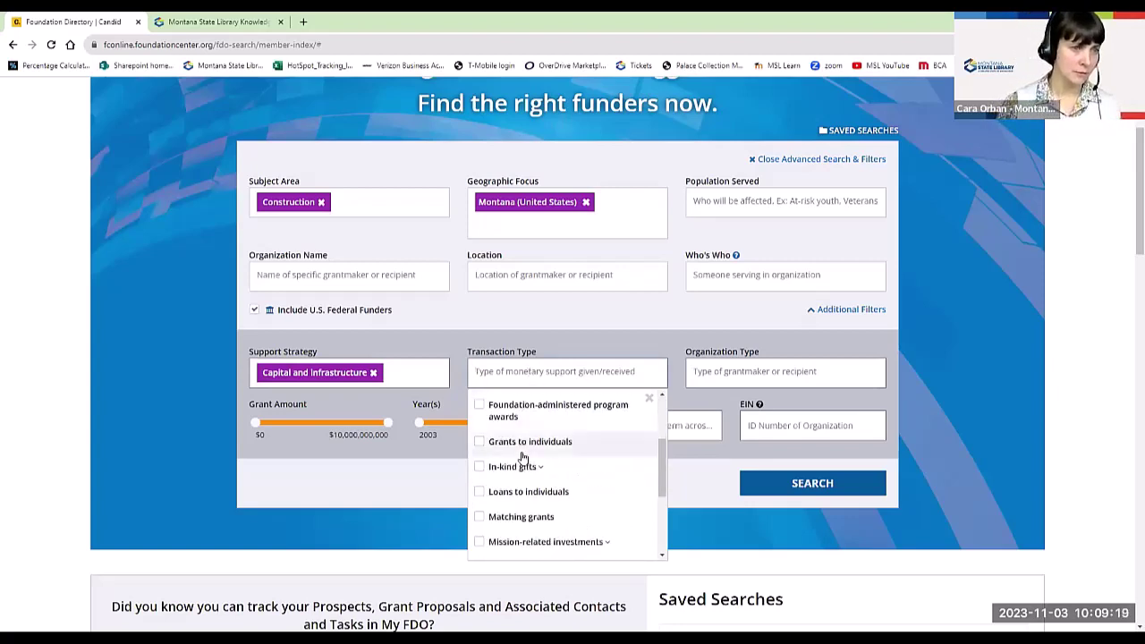
pyautogui.scroll(-2, 523, 457)
pyautogui.scroll(-2, 523, 457)
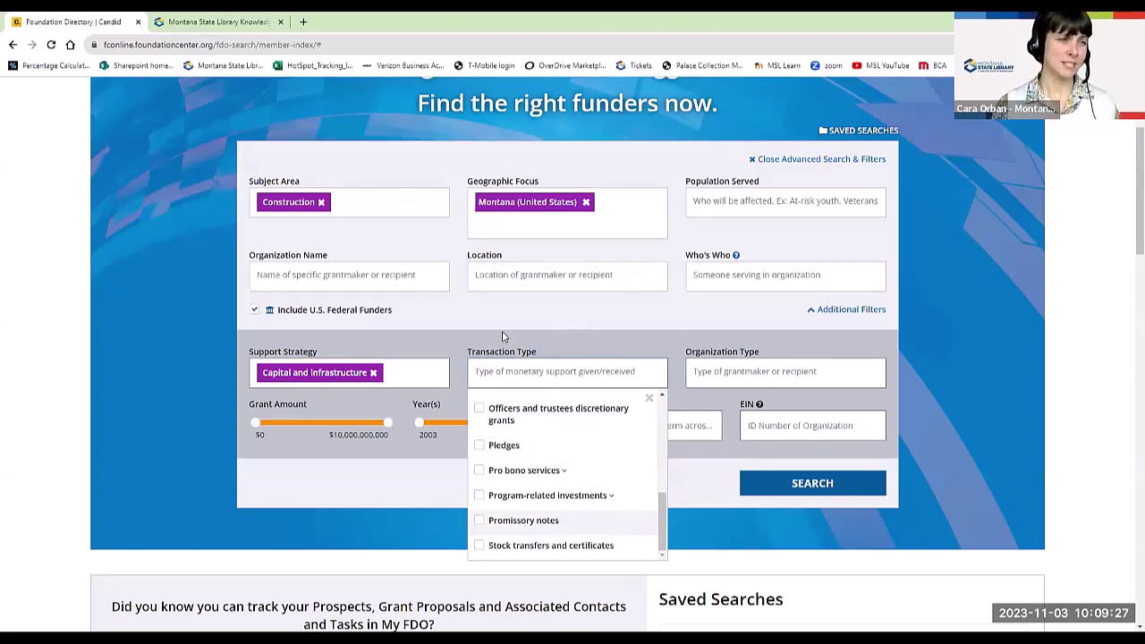
pyautogui.click(576, 331)
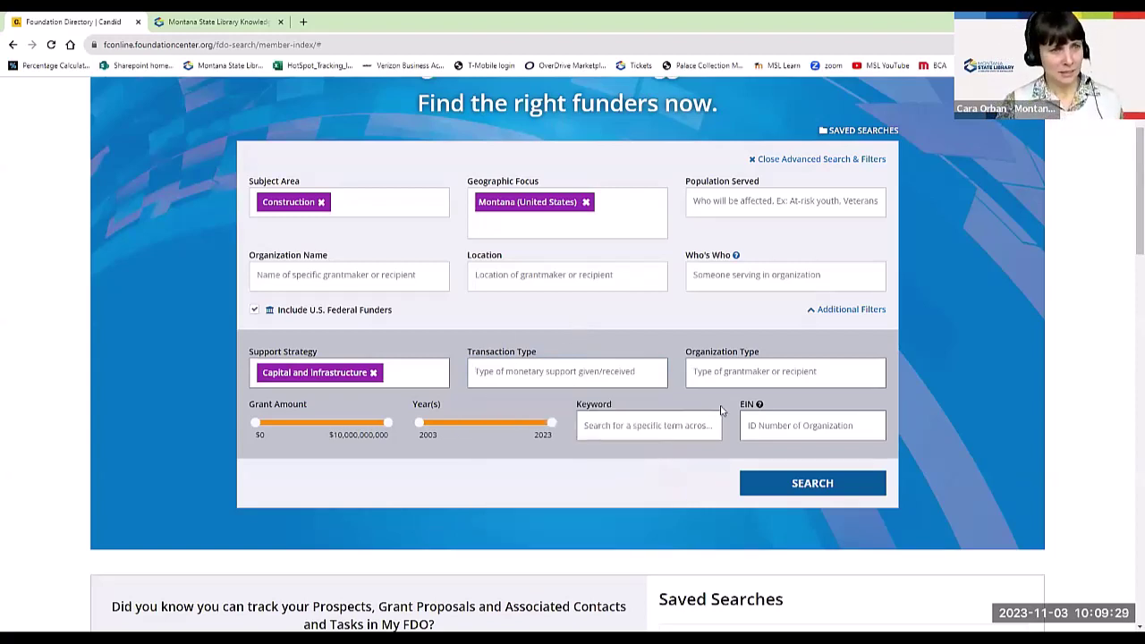
pyautogui.click(803, 371)
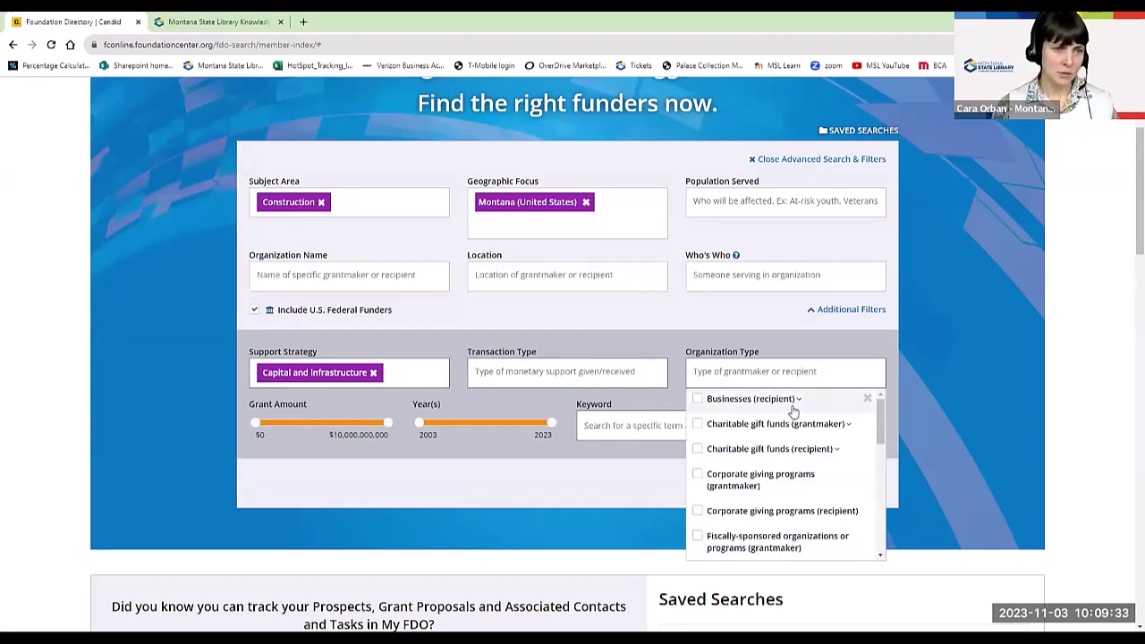
pyautogui.scroll(-1, 790, 427)
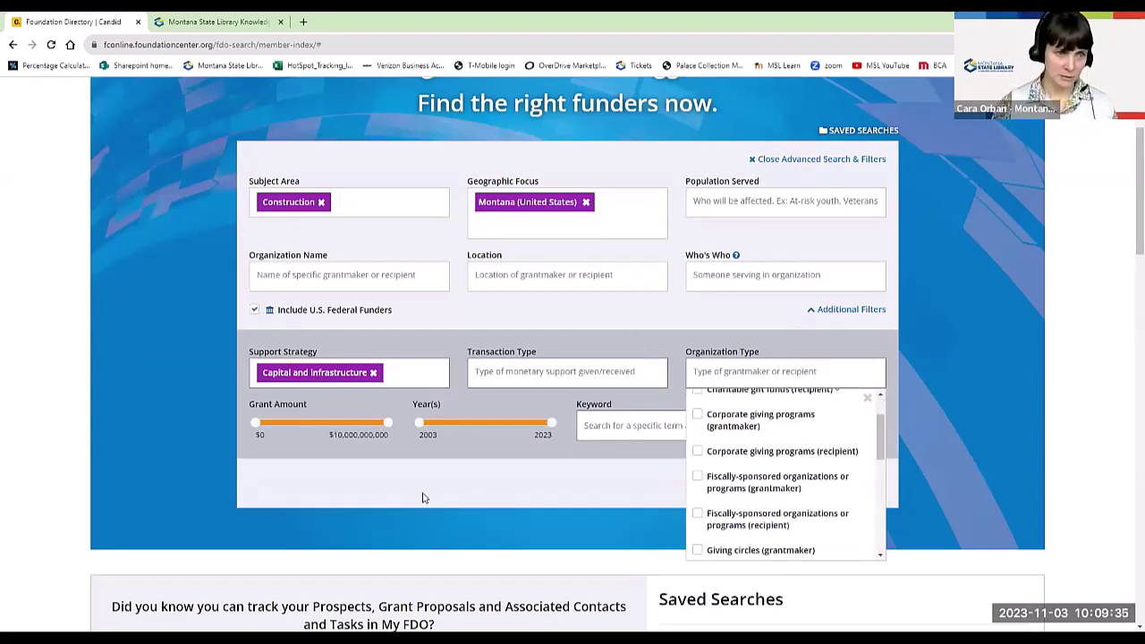
pyautogui.click(322, 493)
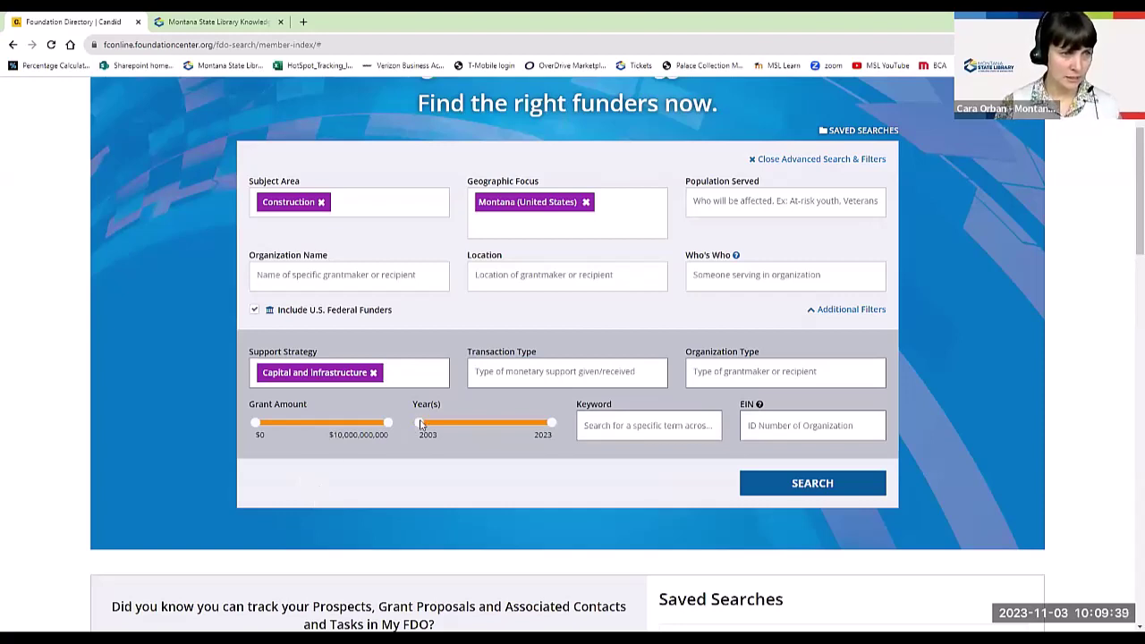
# Move the Year(s) start to 2019, leaving grant amount at $0 to $10,000,000,000
pyautogui.moveTo(420, 424); pyautogui.dragTo(524, 430)
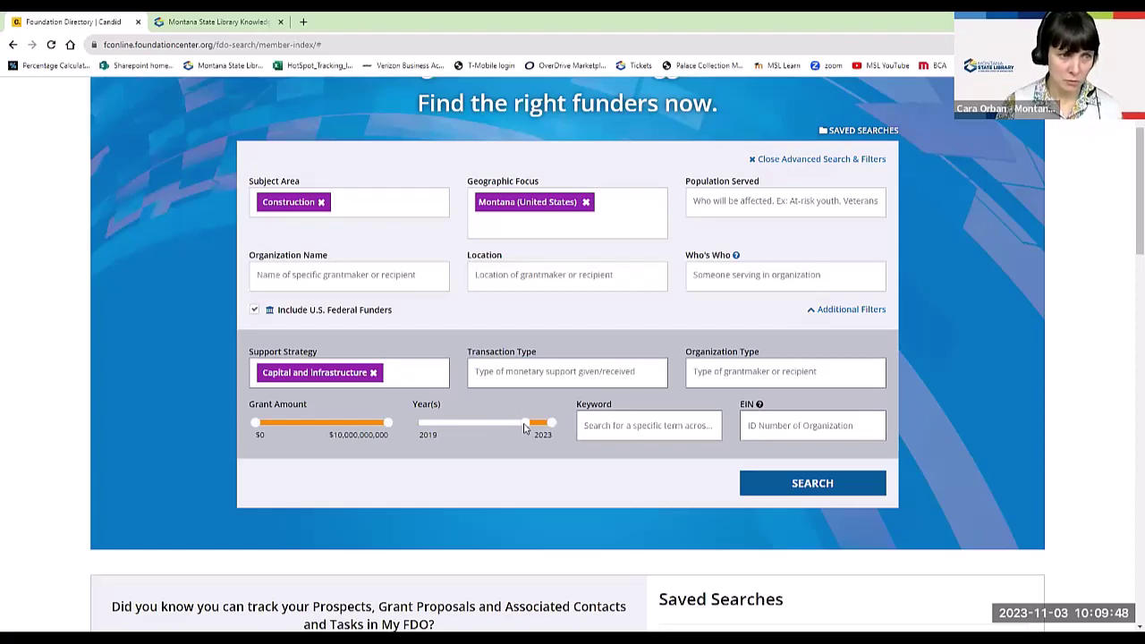
pyautogui.click(355, 433)
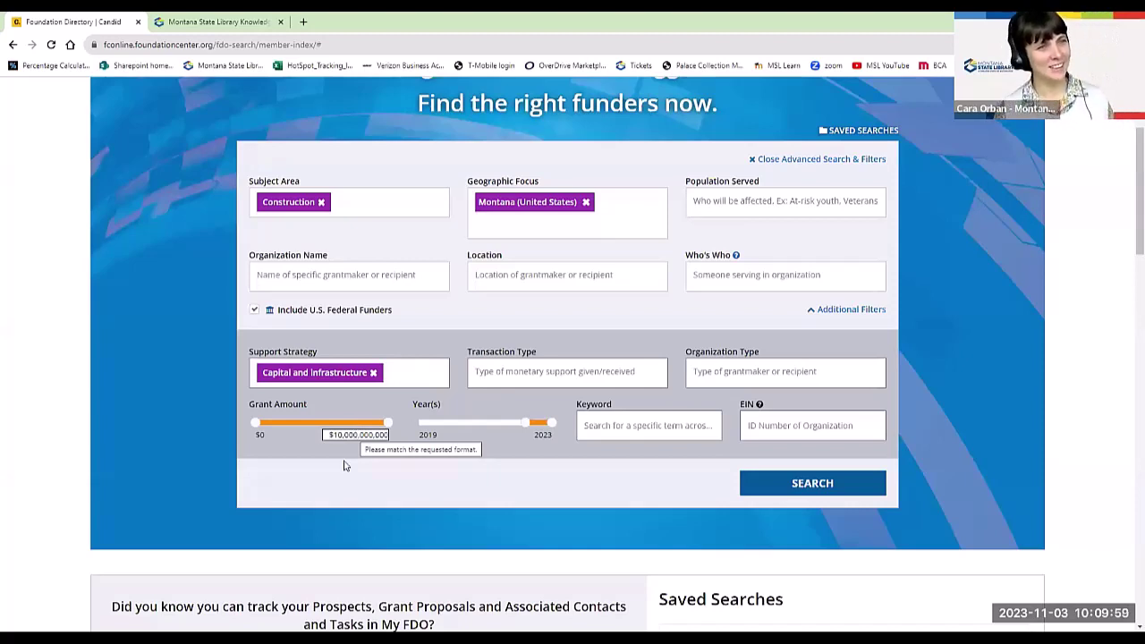
pyautogui.click(345, 465)
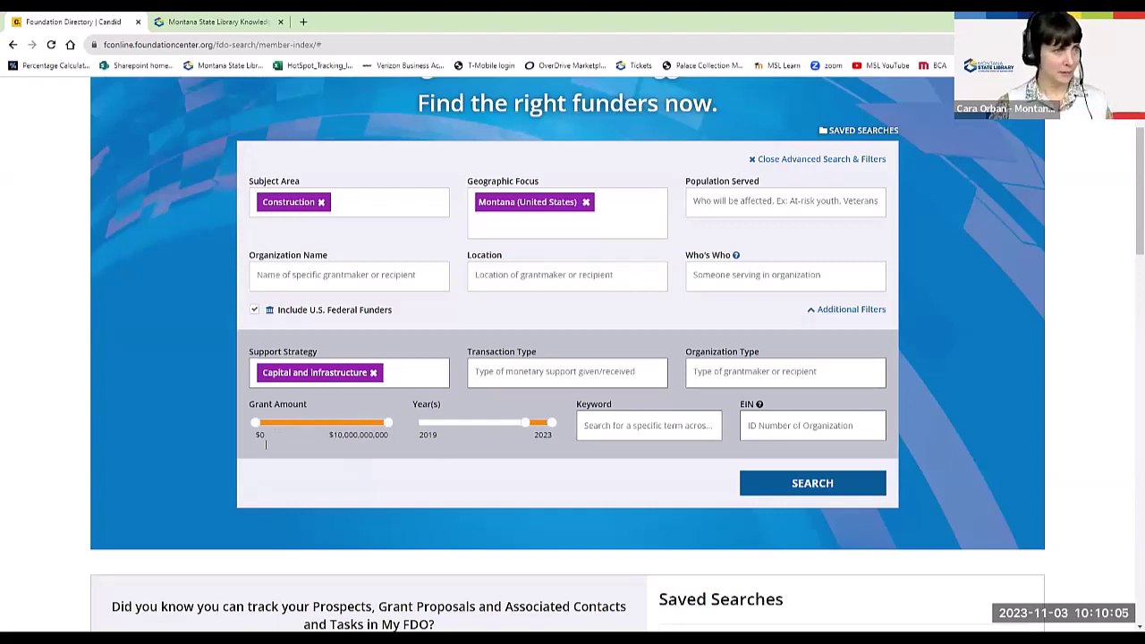
# Remove the Construction tag and add Libraries as the Subject Area filter
pyautogui.click(321, 202)
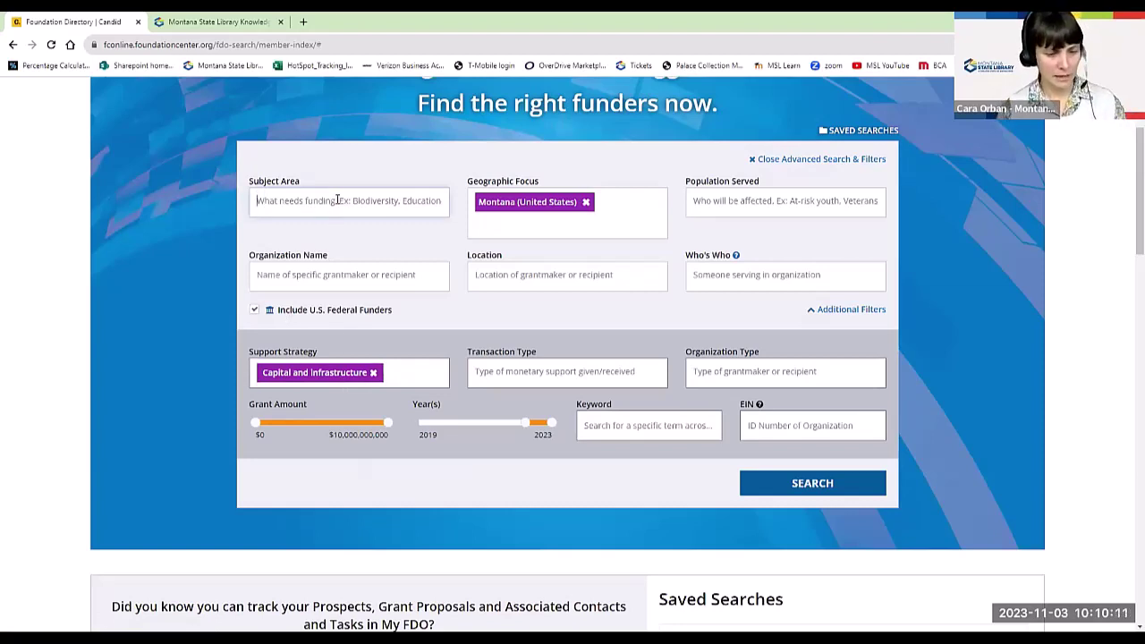
pyautogui.write('libraries')
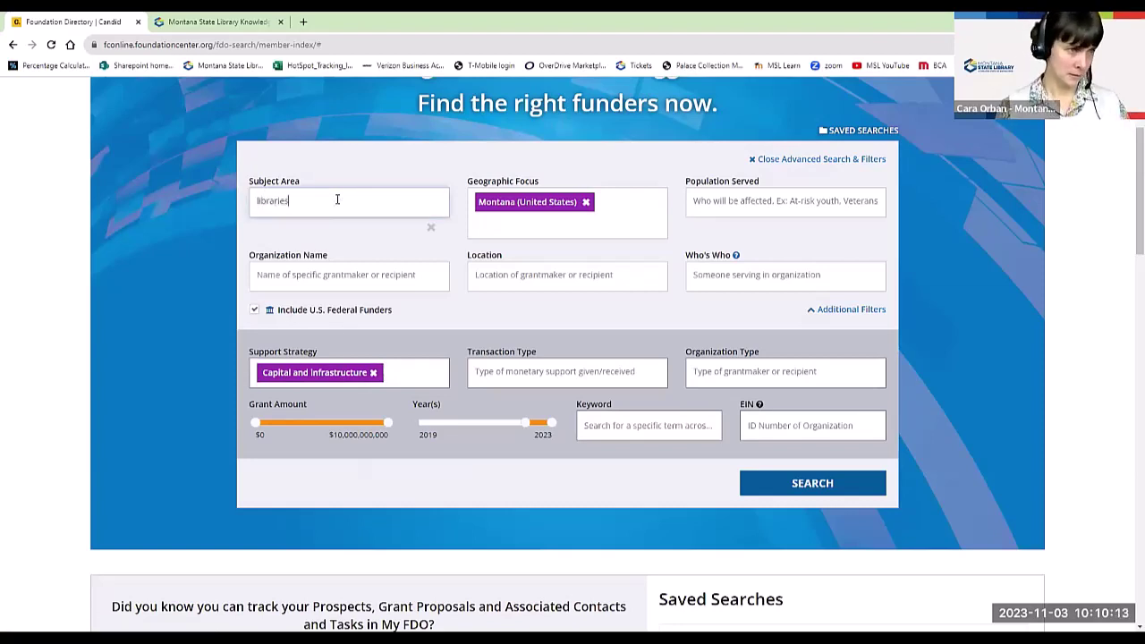
pyautogui.click(275, 253)
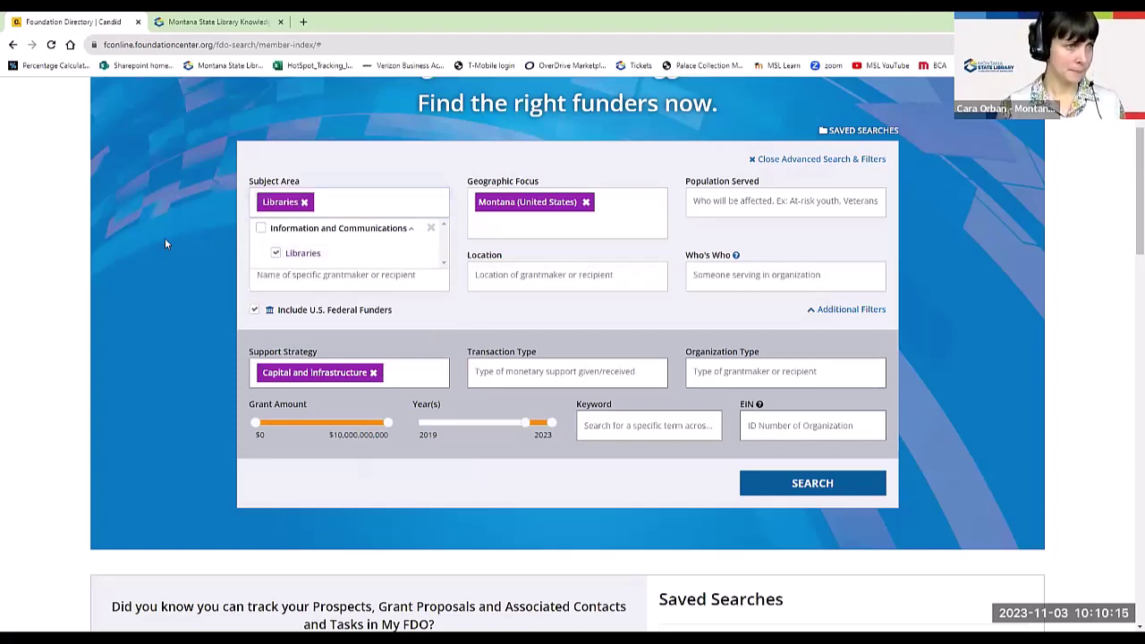
pyautogui.click(164, 243)
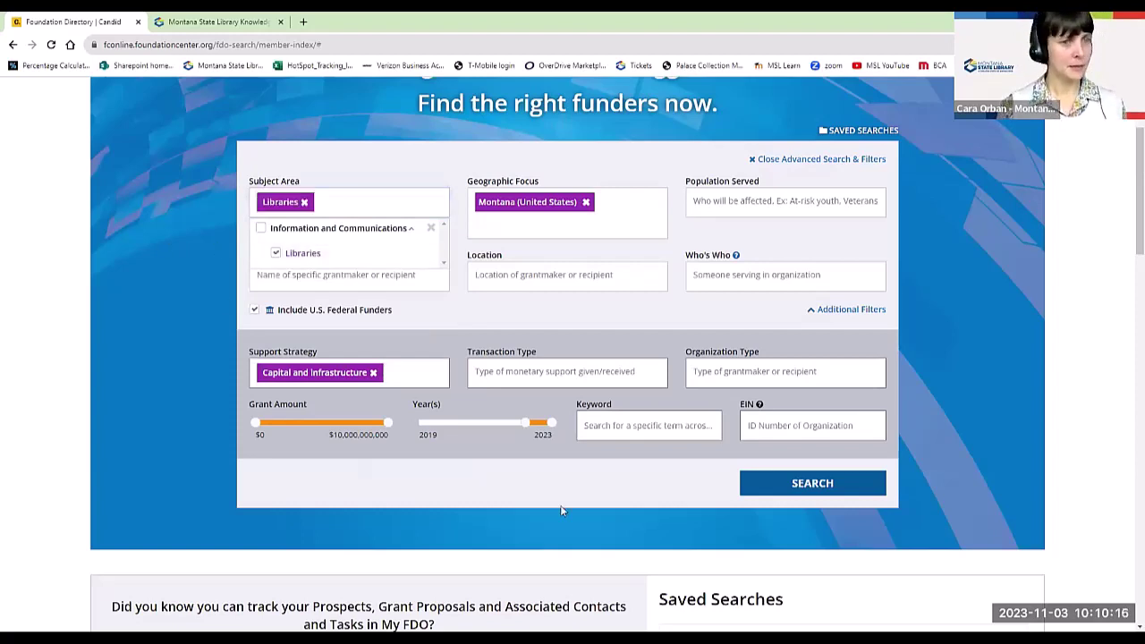
# Run the search and view results: 37 grantmakers, 70 grants, 45 recipients, $3,048,571 total
pyautogui.click(801, 484)
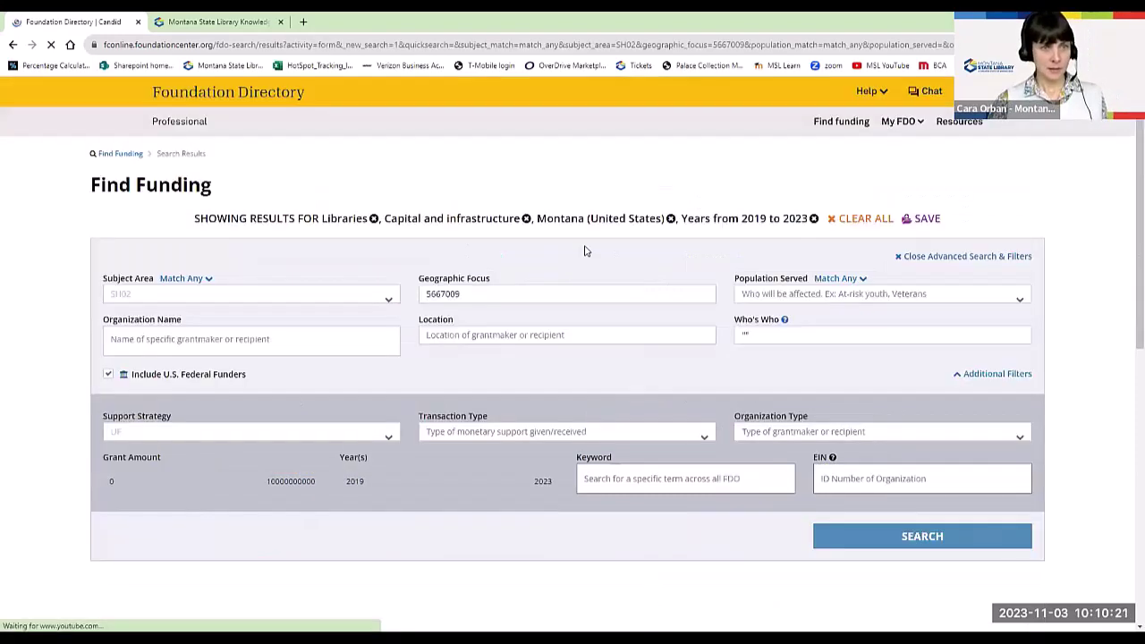
pyautogui.scroll(-3, 584, 251)
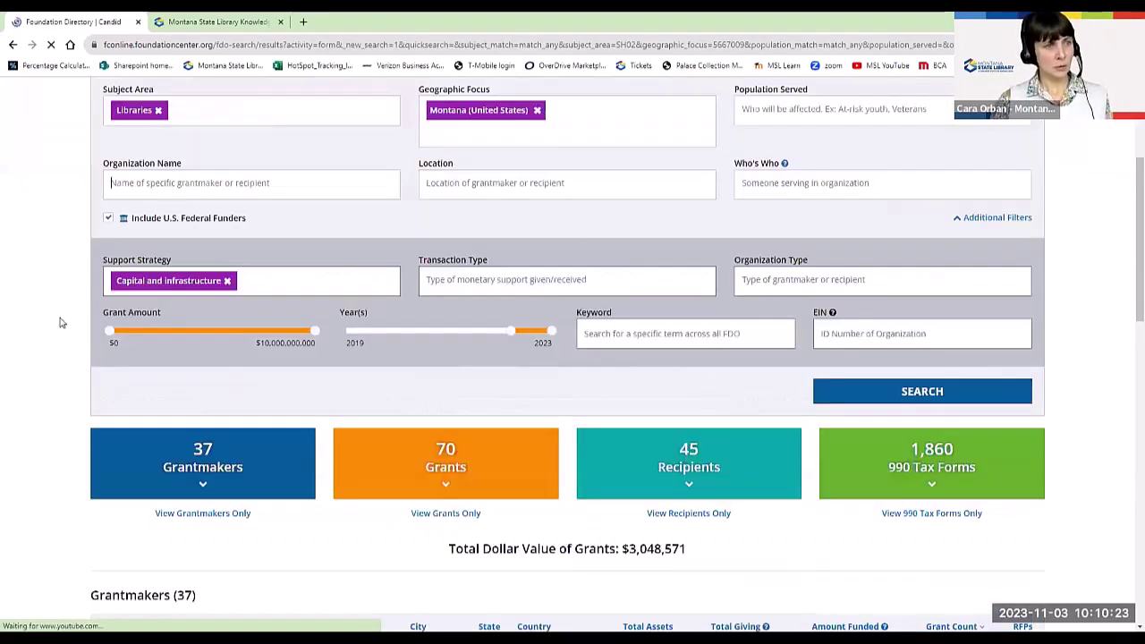
pyautogui.scroll(-2, 48, 330)
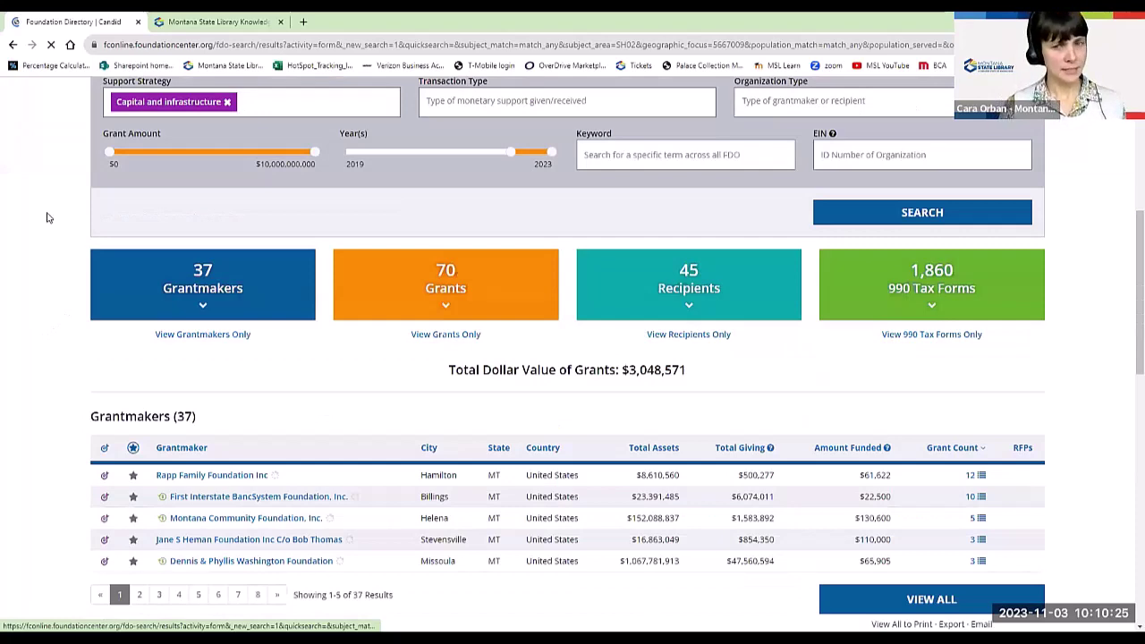
pyautogui.scroll(-1, 49, 217)
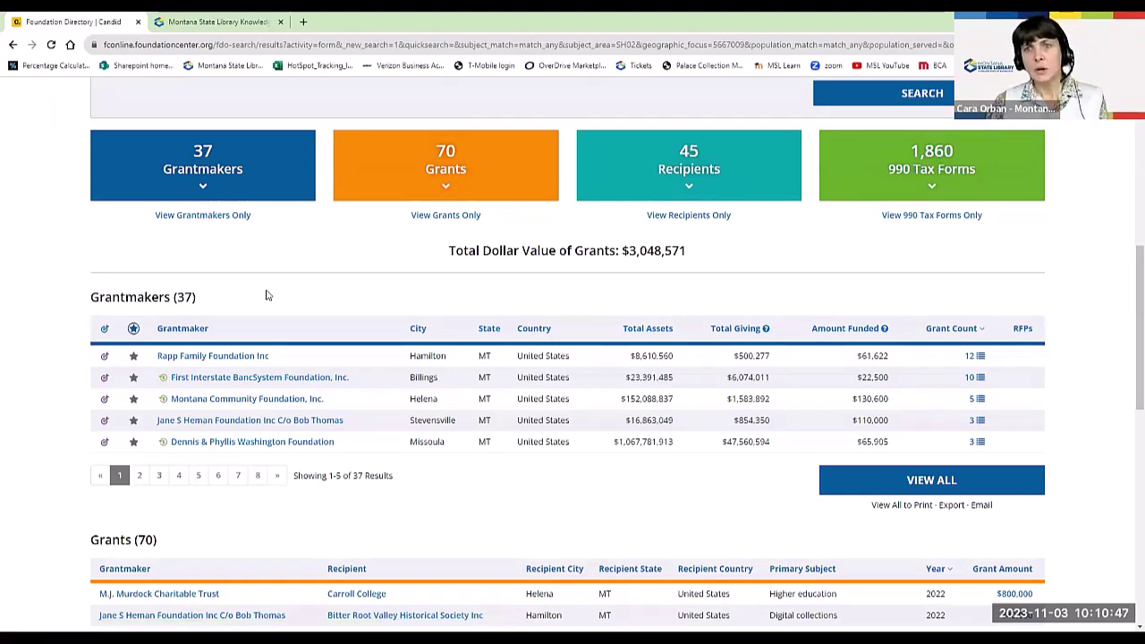
pyautogui.moveTo(215, 360)
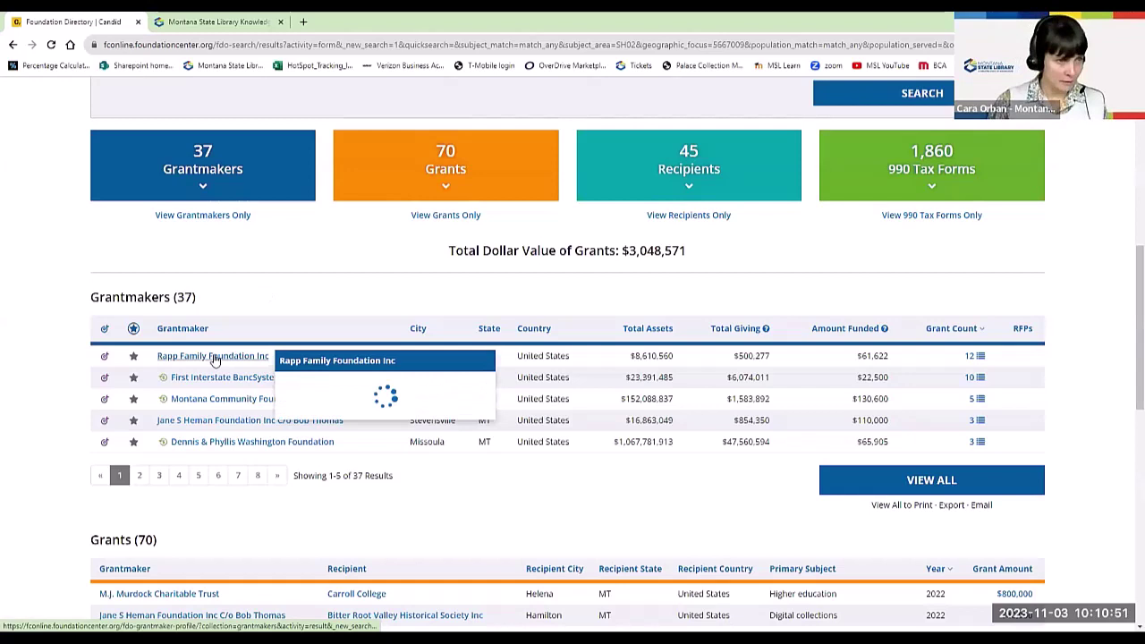
pyautogui.click(971, 356)
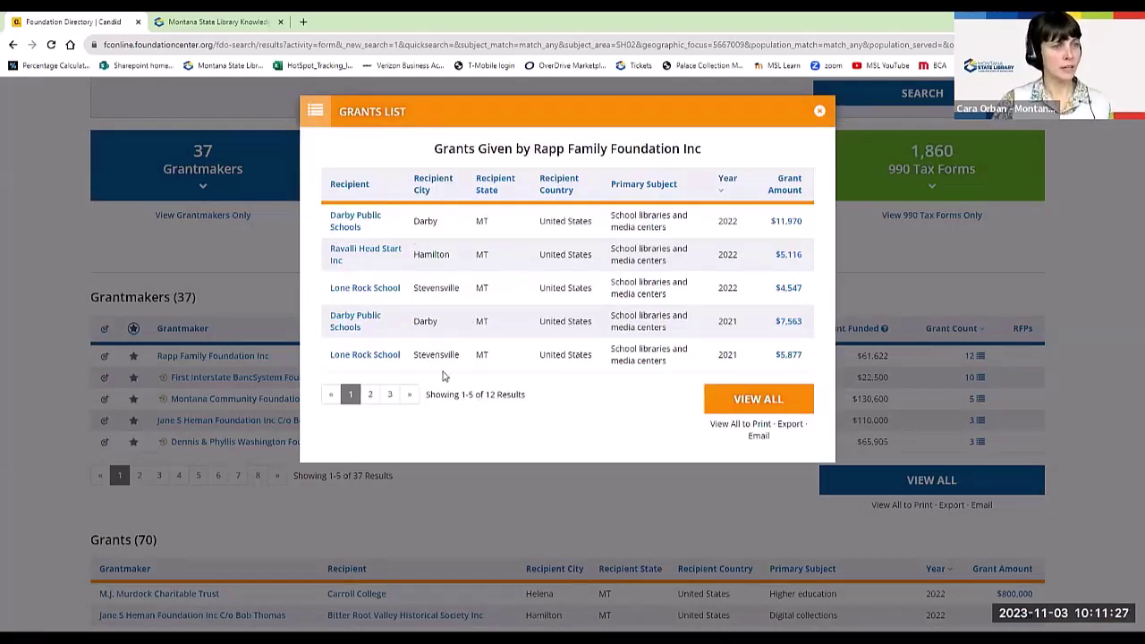
pyautogui.click(371, 395)
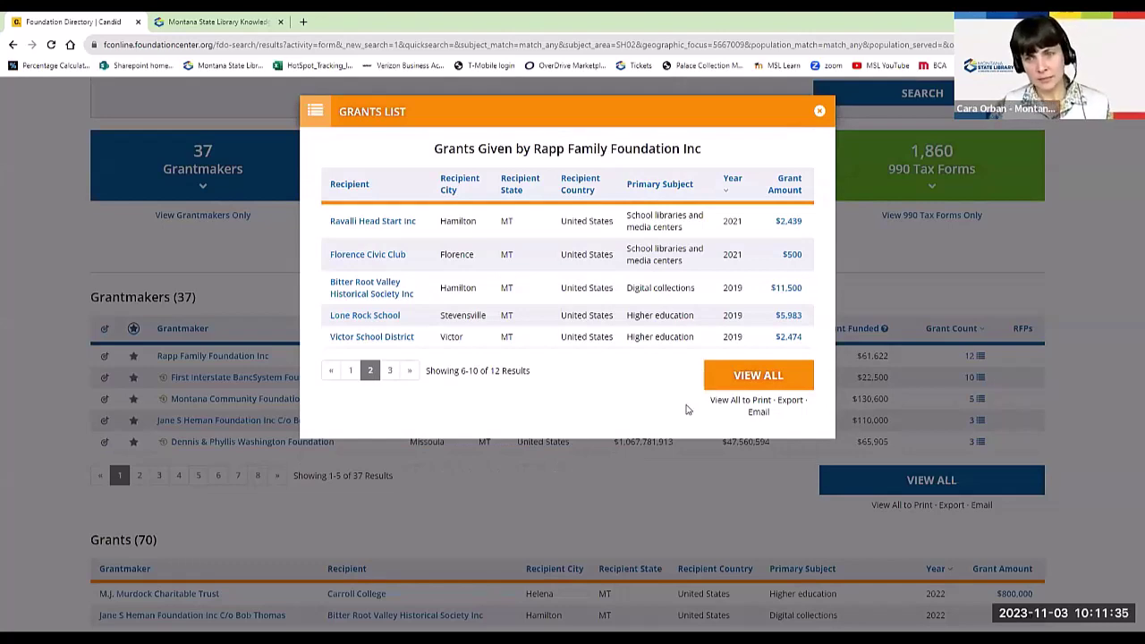
pyautogui.press('Escape')
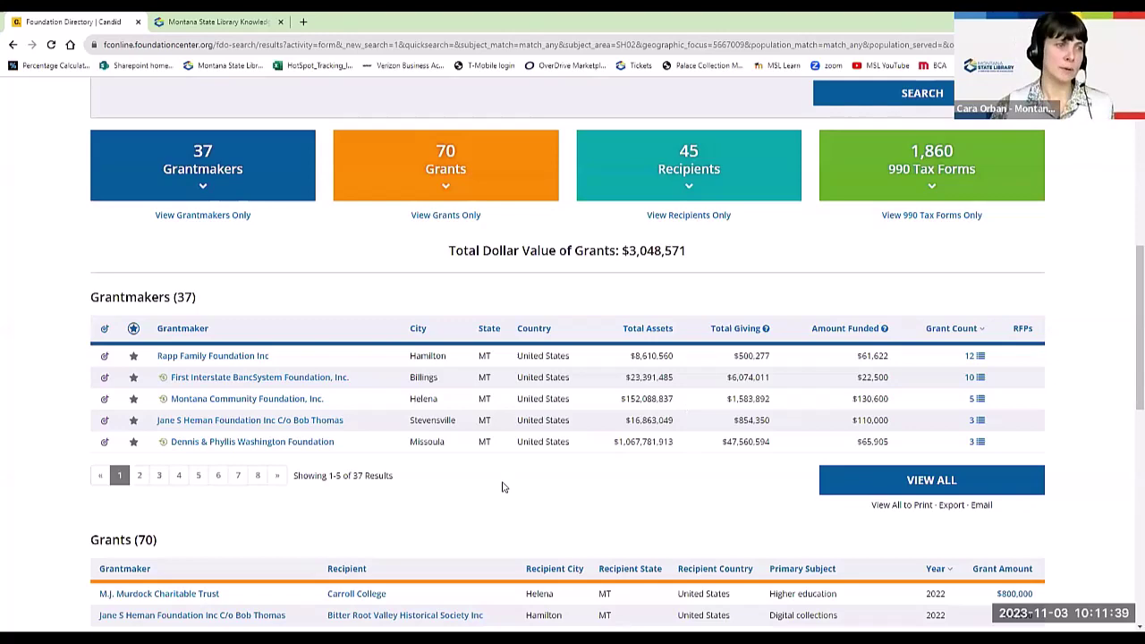
# Expand the Grantmakers table to all 37 funders, led by Rapp Family Foundation (12 grants)
pyautogui.scroll(3, 51, 268)
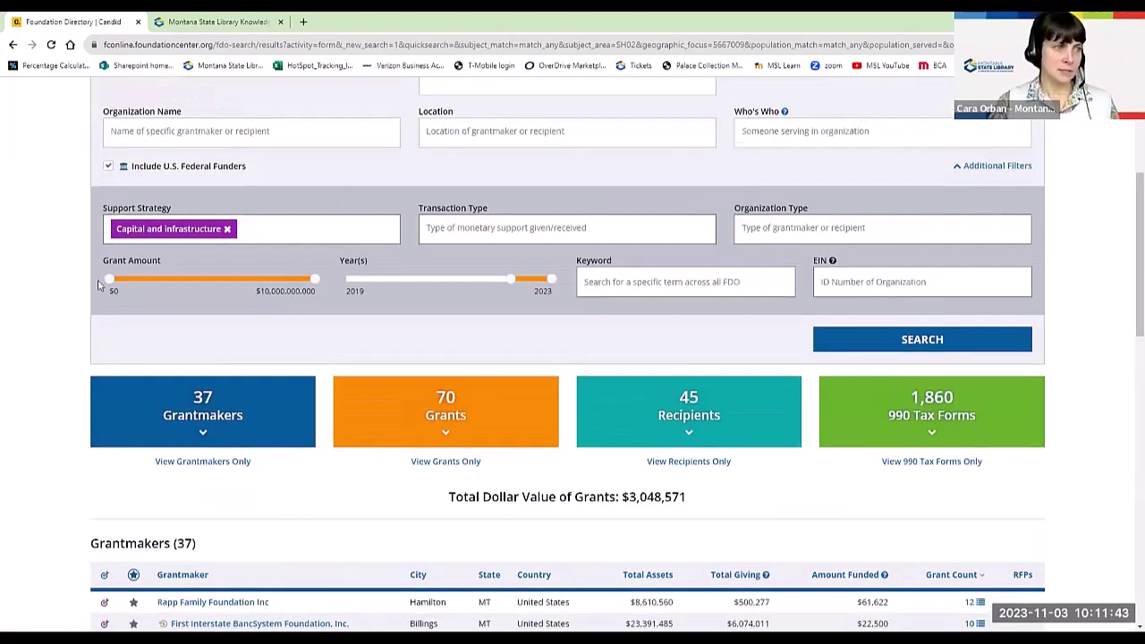
pyautogui.scroll(1, 65, 273)
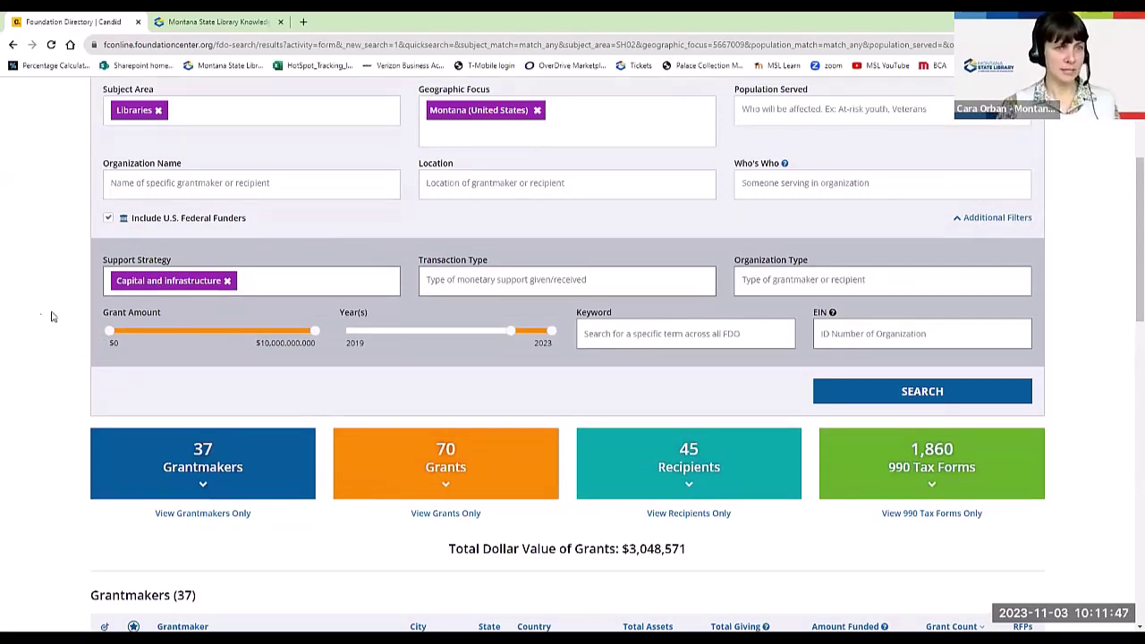
pyautogui.scroll(-4, 54, 317)
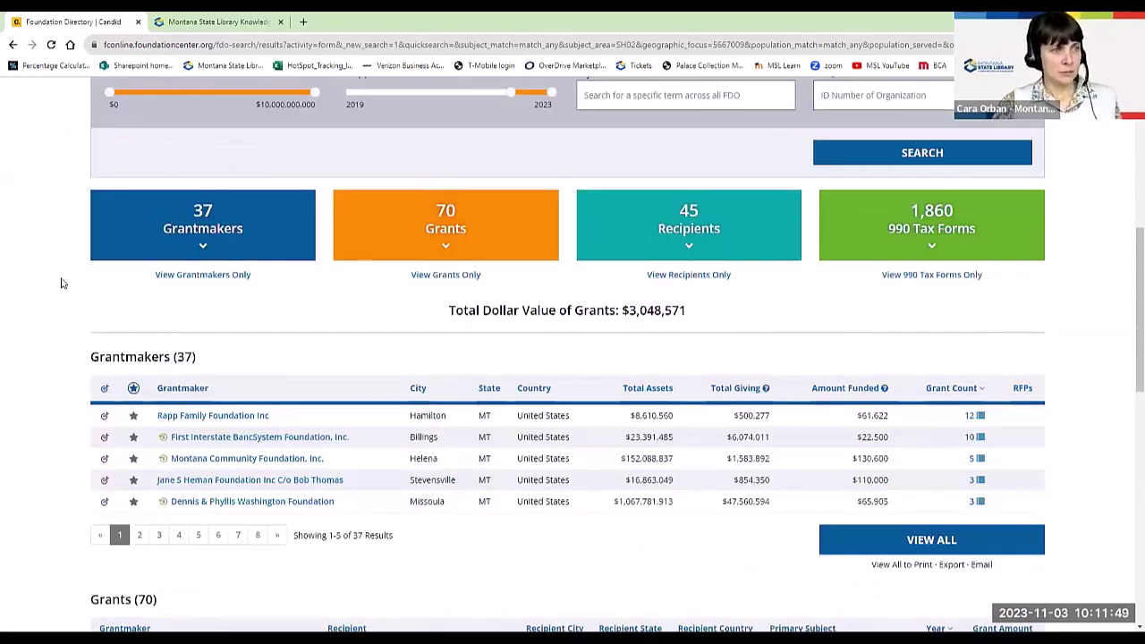
pyautogui.scroll(-1, 655, 416)
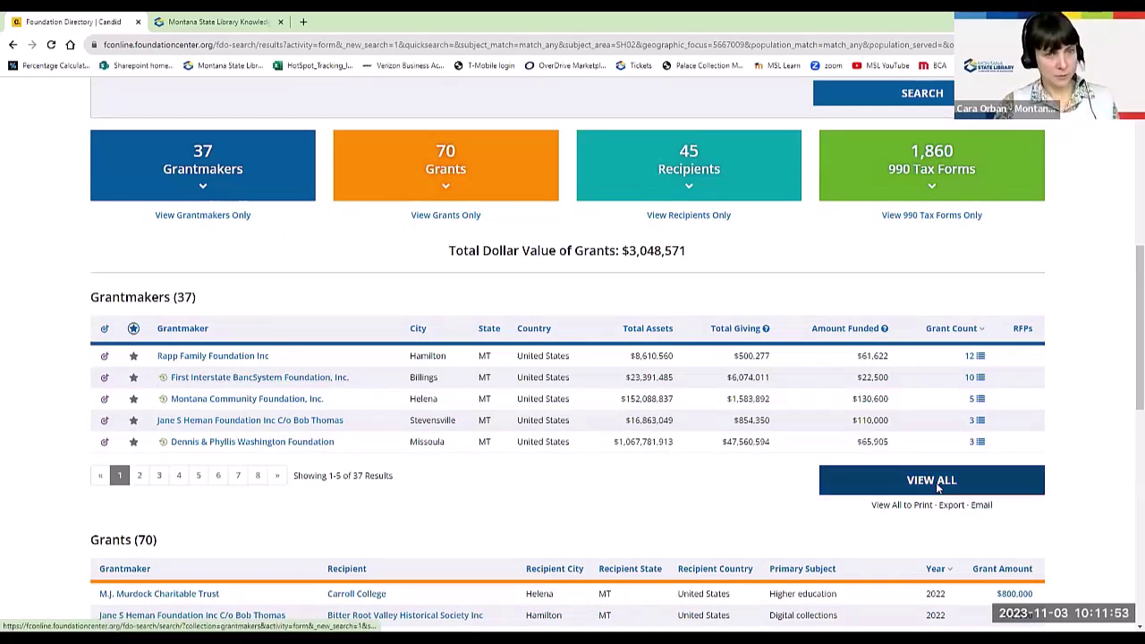
pyautogui.click(828, 492)
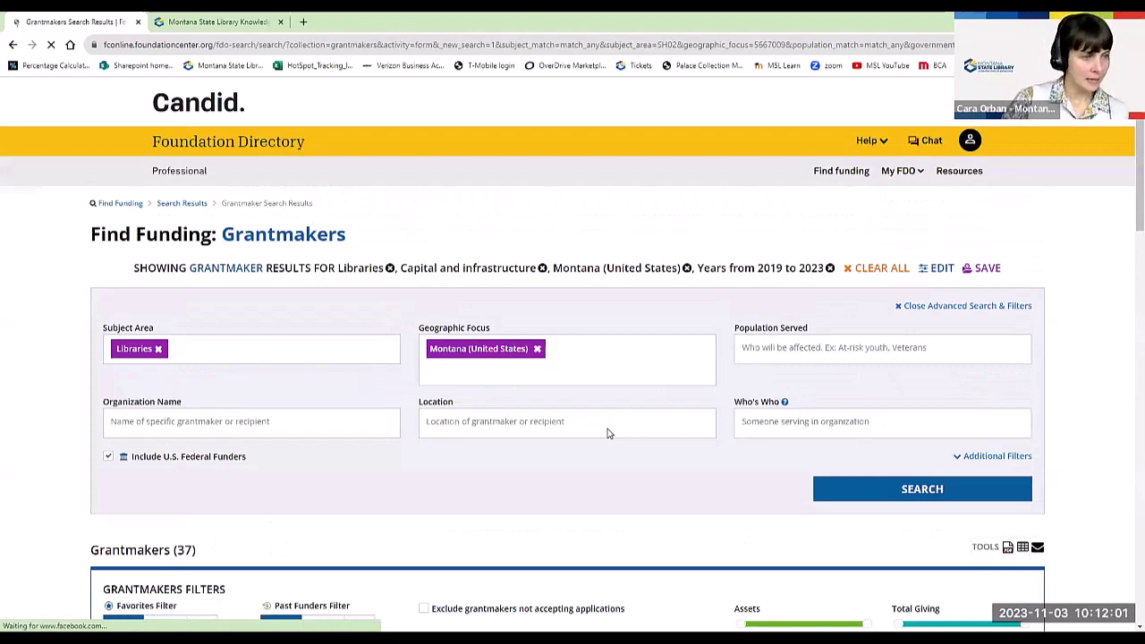
pyautogui.scroll(-7, 607, 433)
pyautogui.scroll(-3, 607, 434)
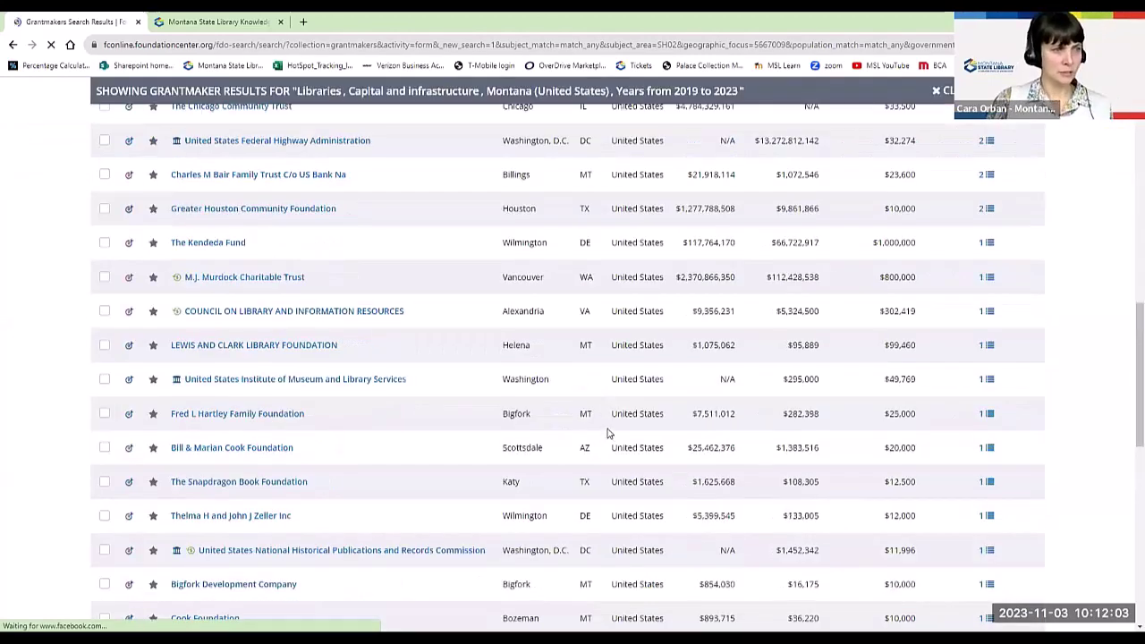
pyautogui.scroll(-3, 607, 434)
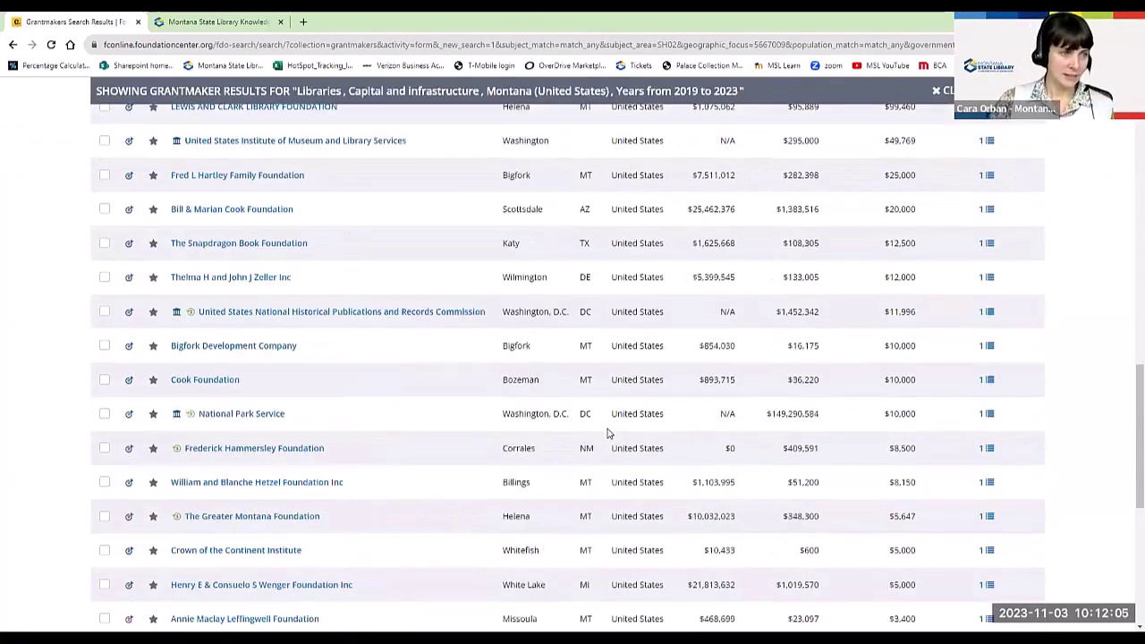
pyautogui.scroll(-4, 607, 433)
pyautogui.scroll(7, 613, 435)
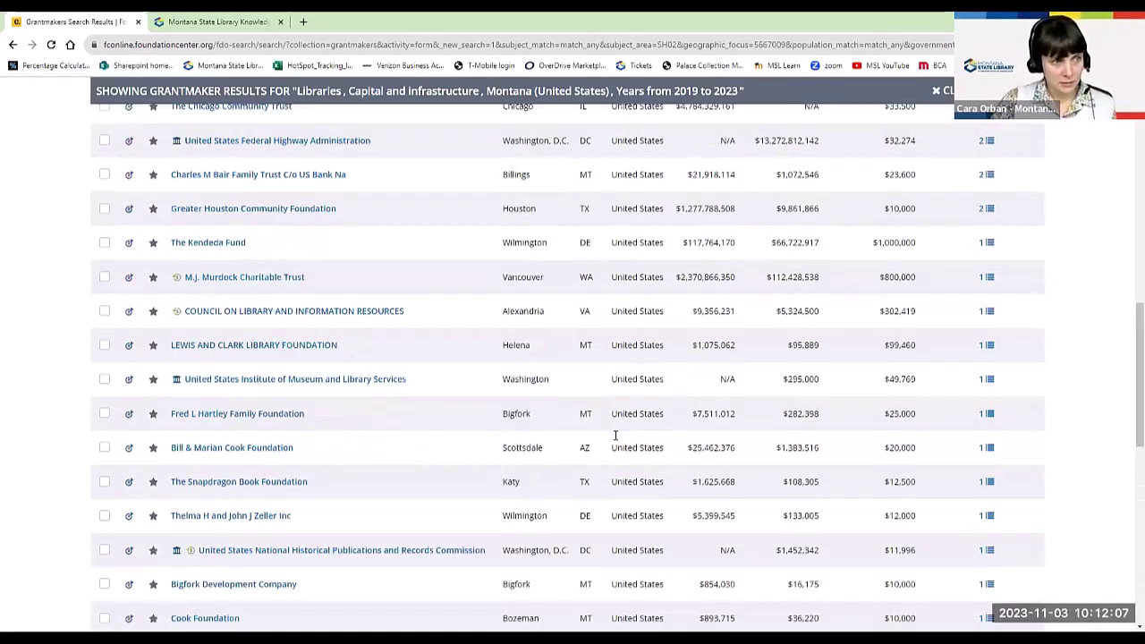
pyautogui.scroll(5, 616, 436)
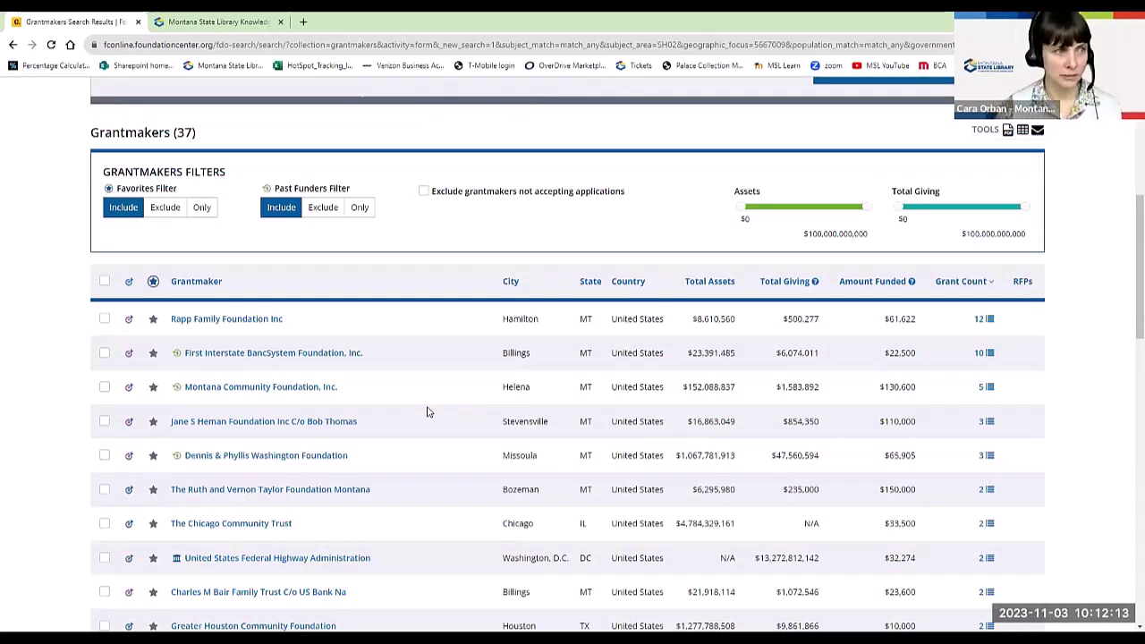
# Select all 37 grantmakers and save them as the CSV file 'data' on the Desktop
pyautogui.click(1022, 131)
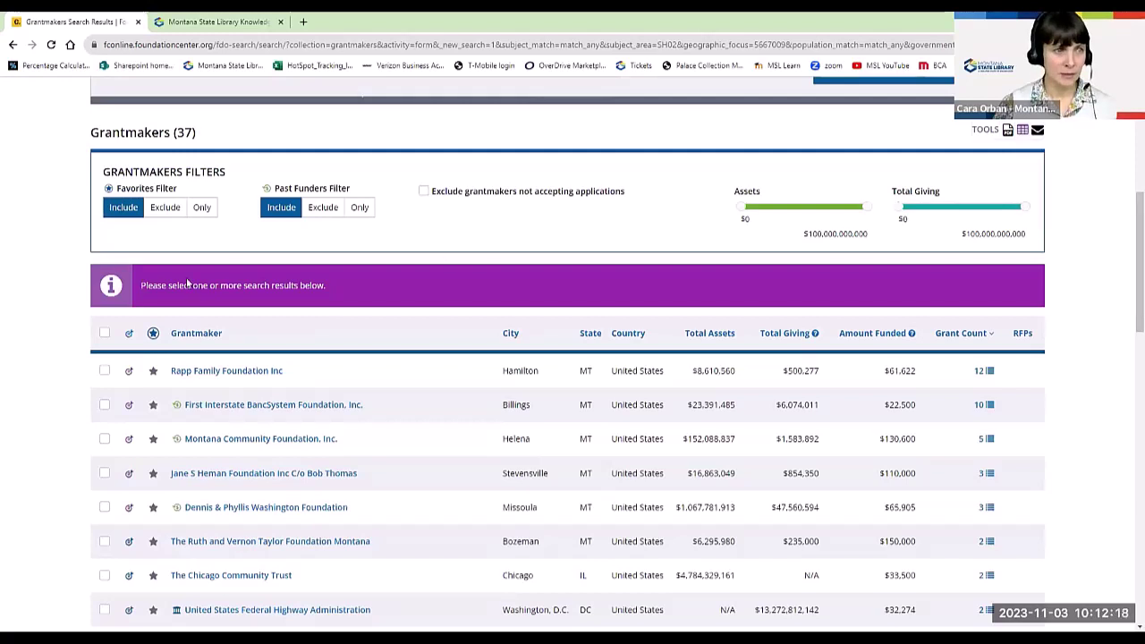
pyautogui.click(104, 333)
pyautogui.click(1019, 132)
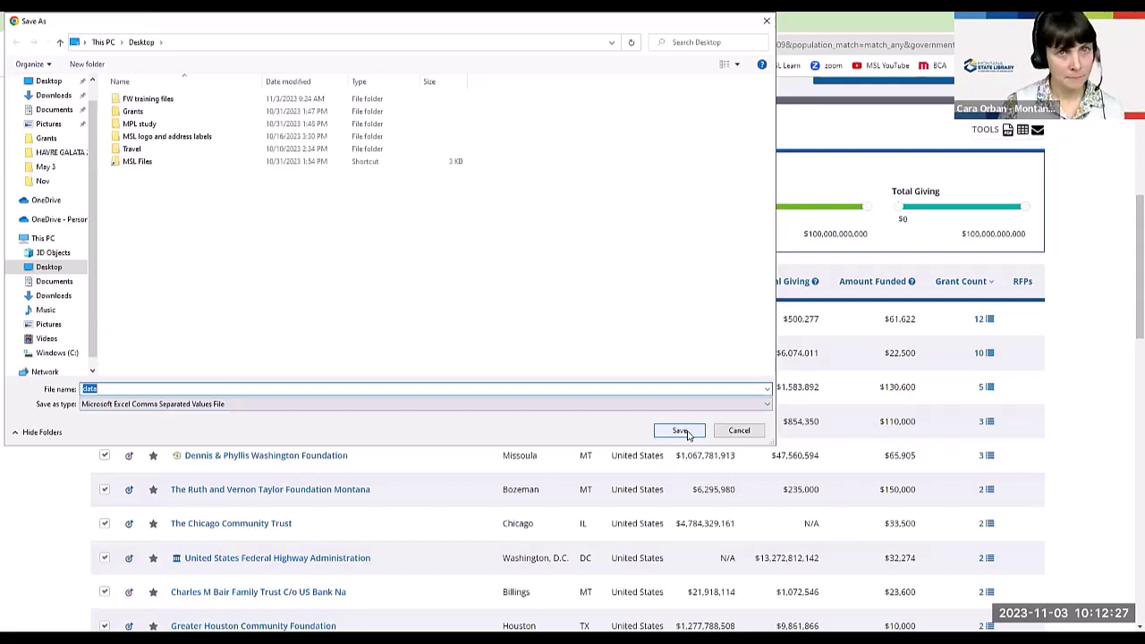
pyautogui.click(687, 434)
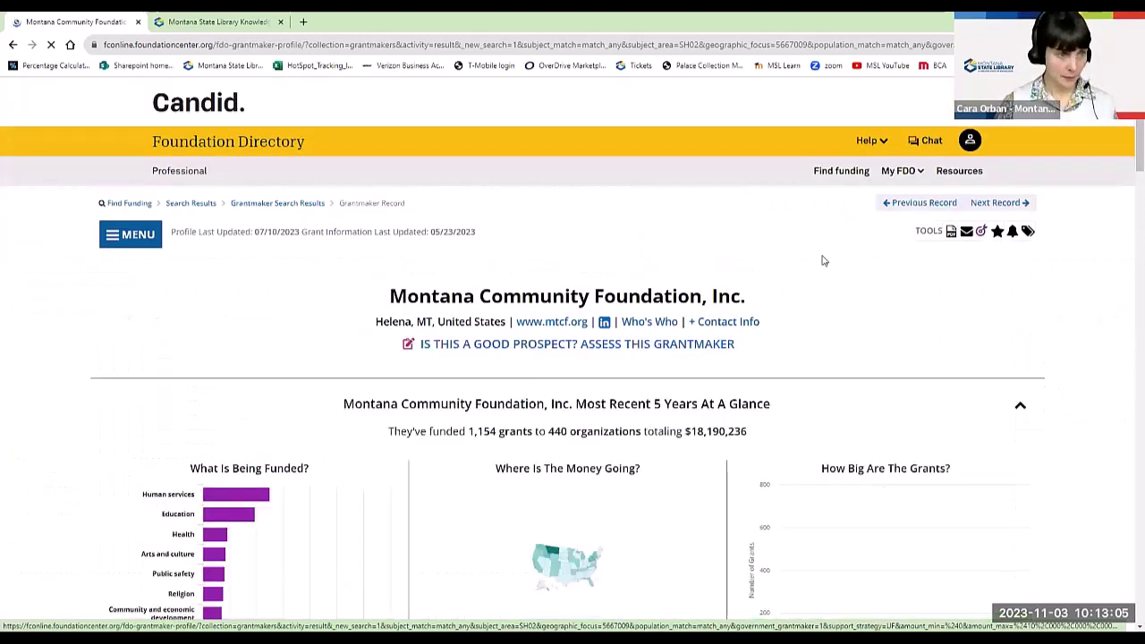
# Scroll the Montana Community Foundation profile to the At A Glance subject, state and grant-size charts
pyautogui.scroll(-2, 134, 298)
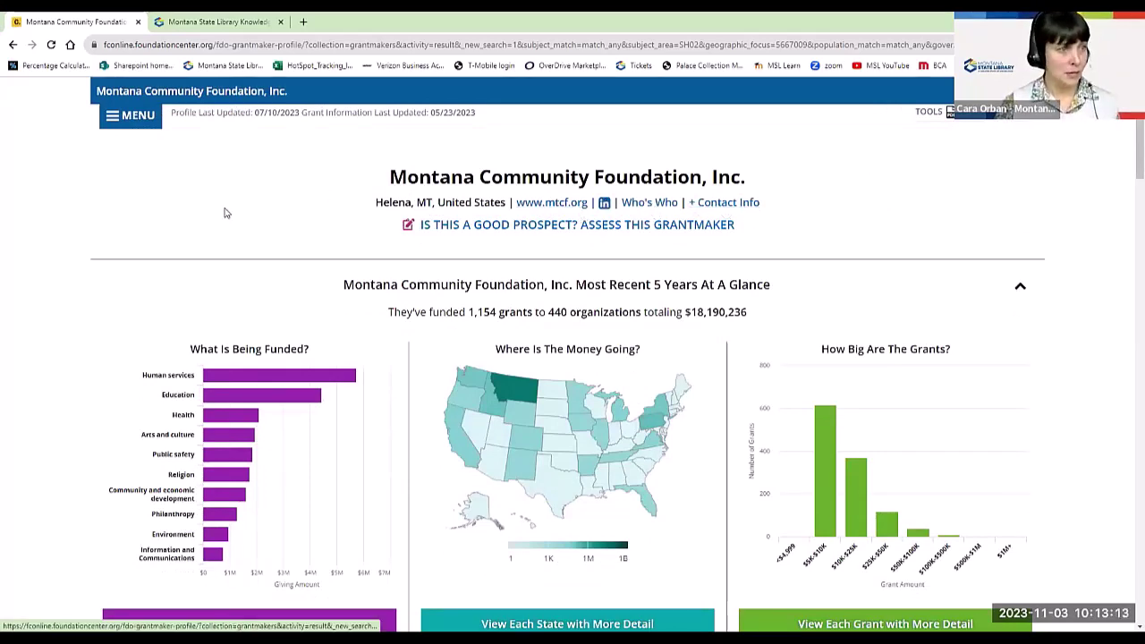
pyautogui.scroll(-1, 340, 171)
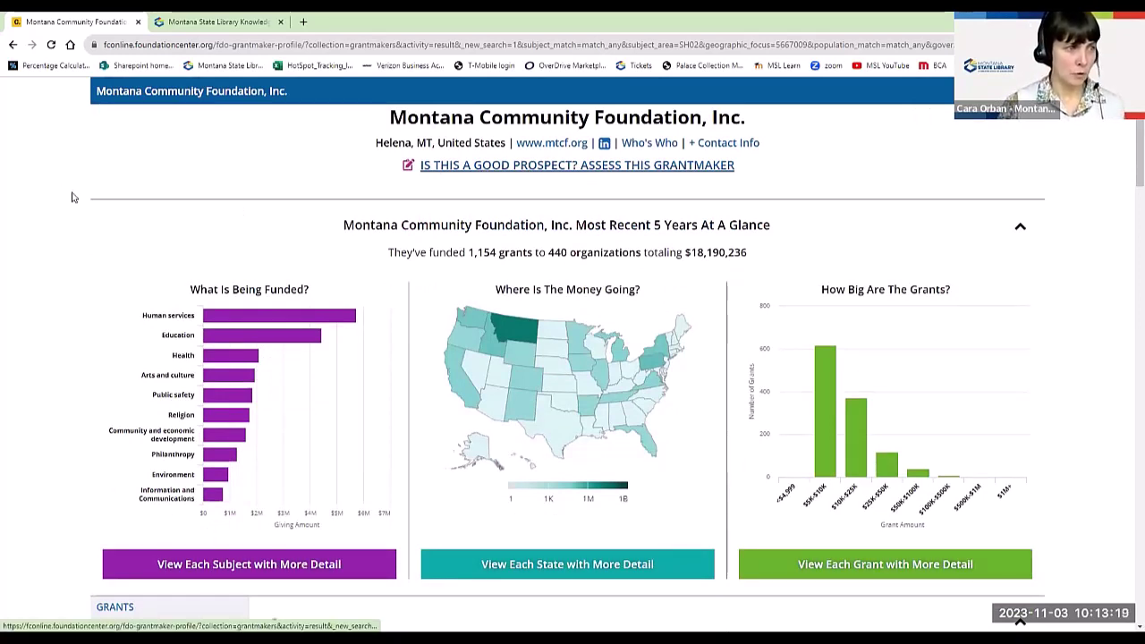
pyautogui.scroll(-1, 215, 224)
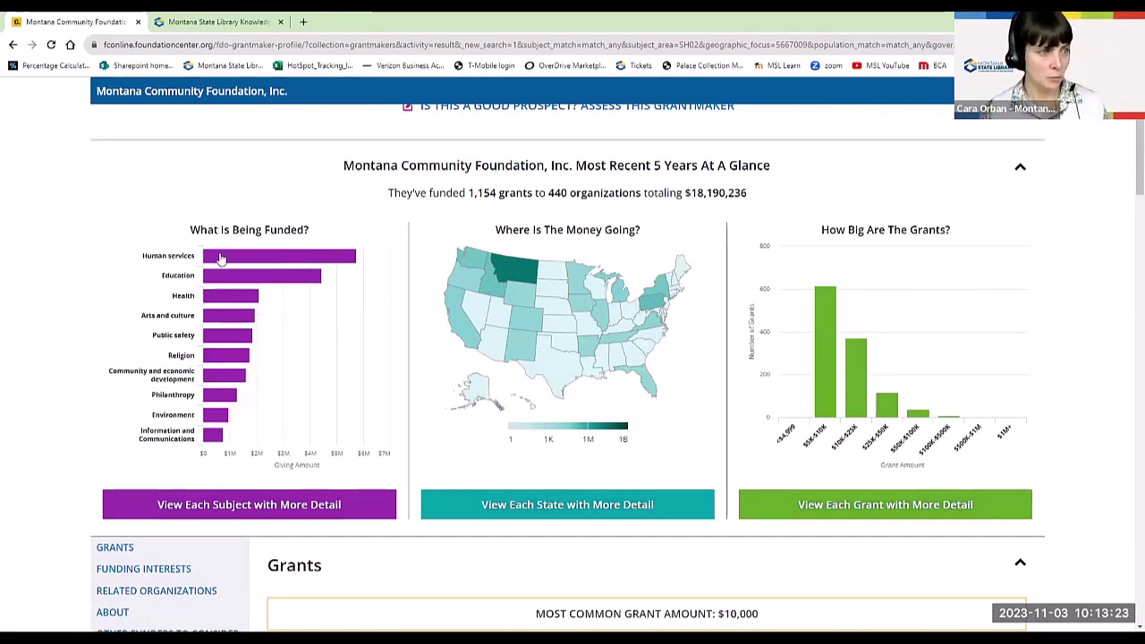
pyautogui.moveTo(308, 286)
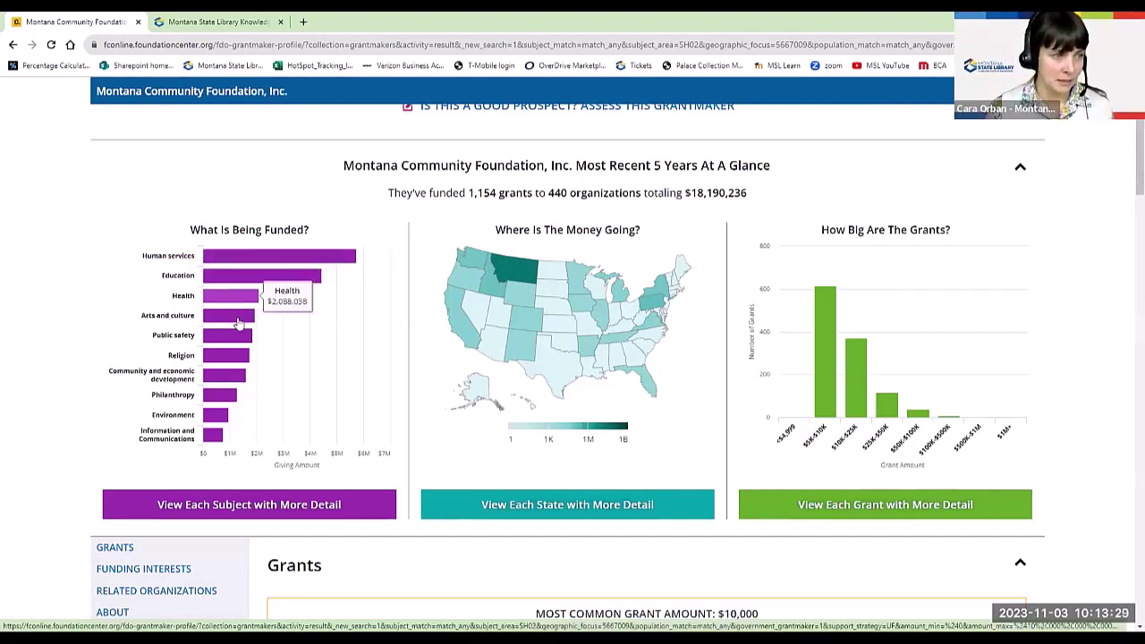
pyautogui.click(256, 260)
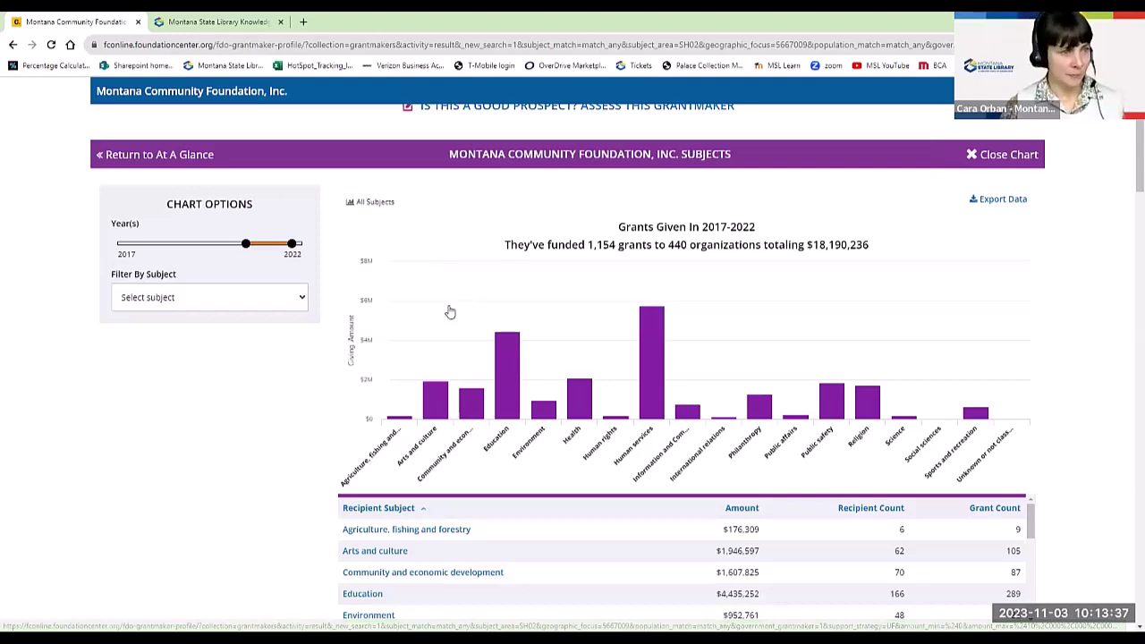
pyautogui.scroll(-1, 790, 484)
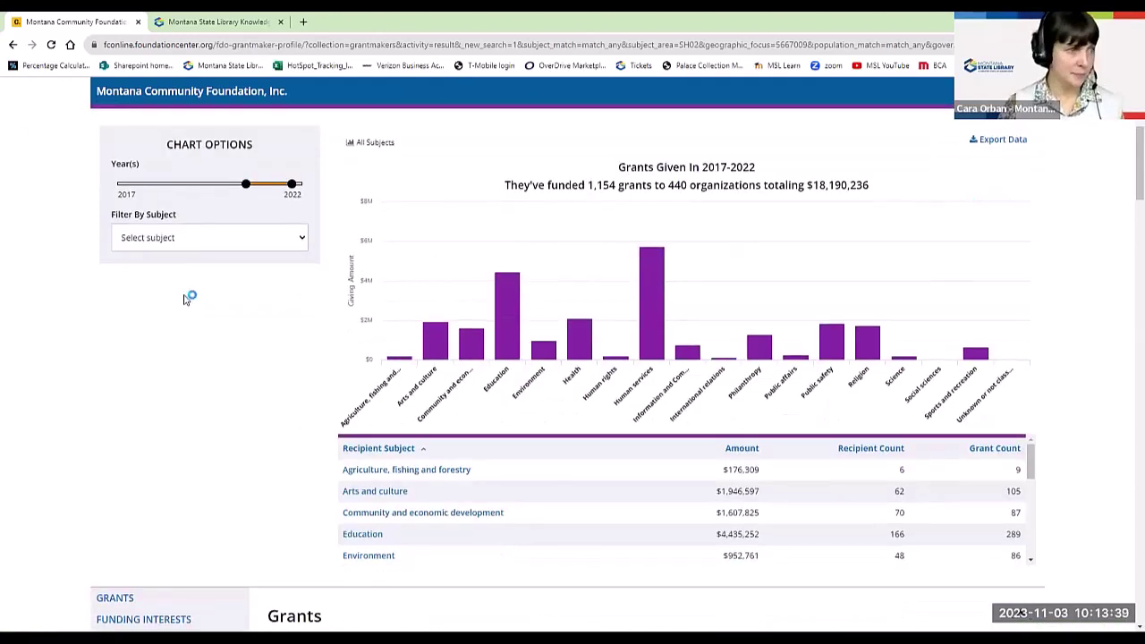
pyautogui.scroll(3, 94, 221)
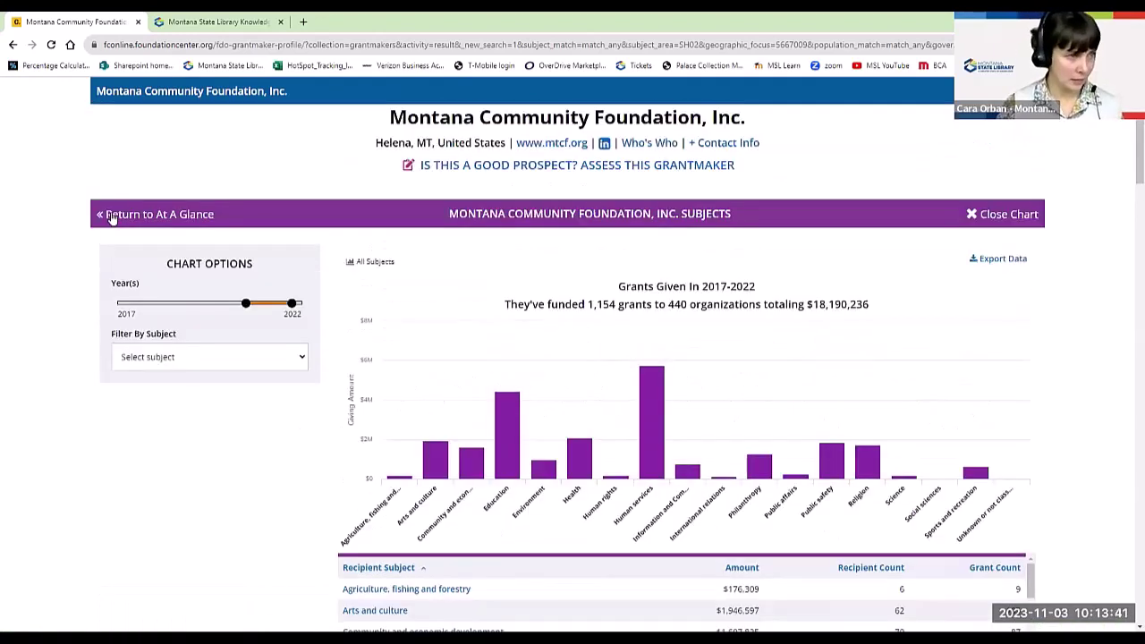
pyautogui.click(111, 216)
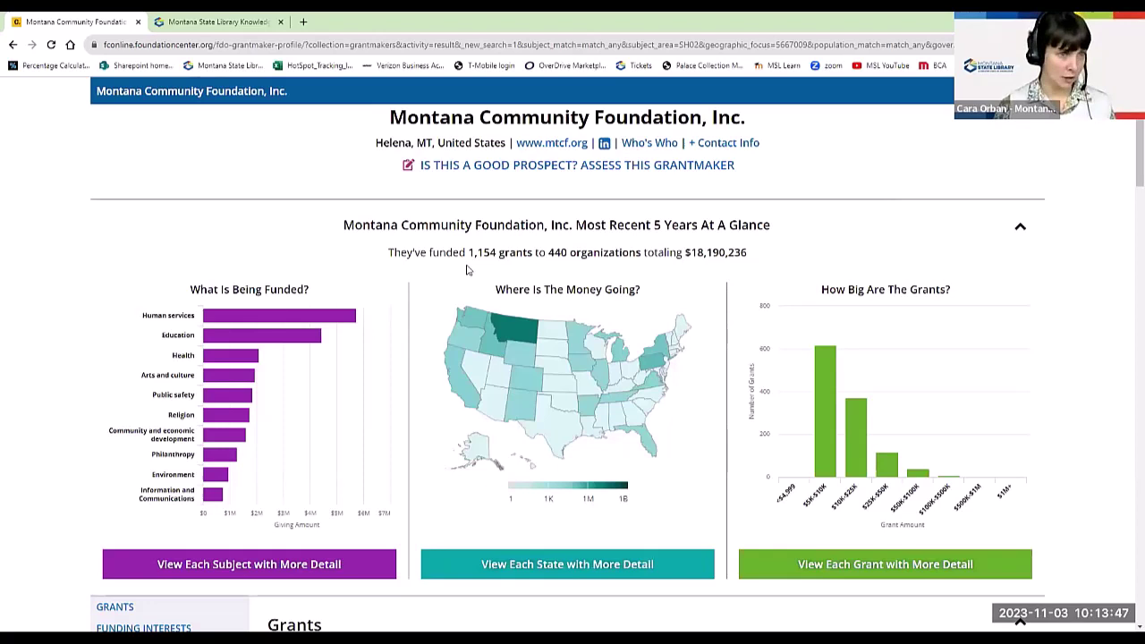
pyautogui.moveTo(511, 331)
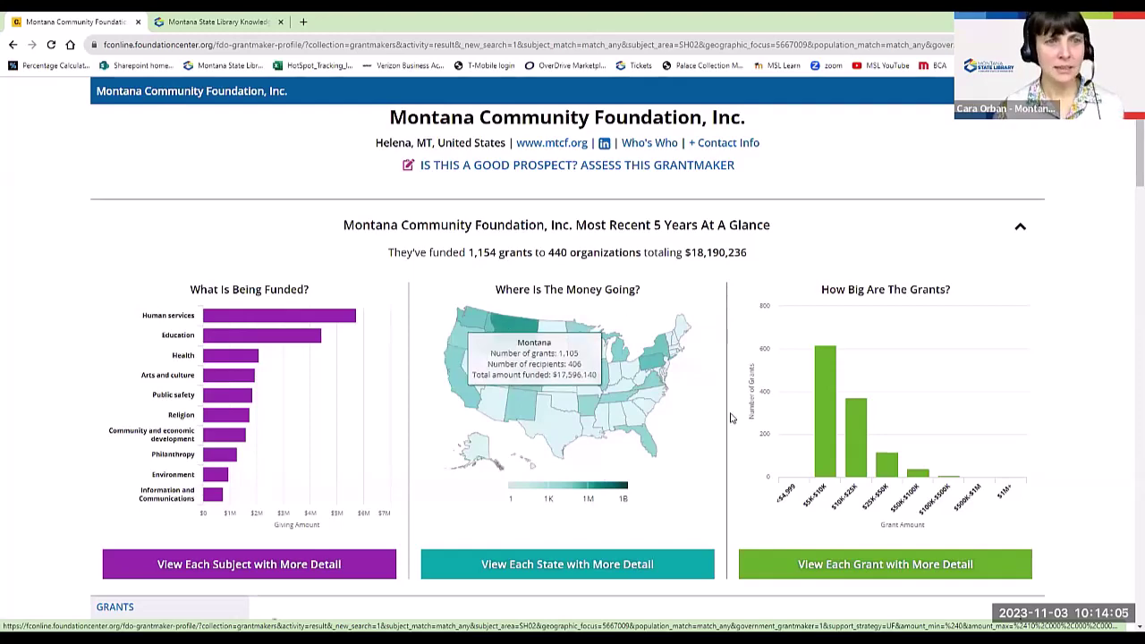
pyautogui.scroll(-1, 951, 366)
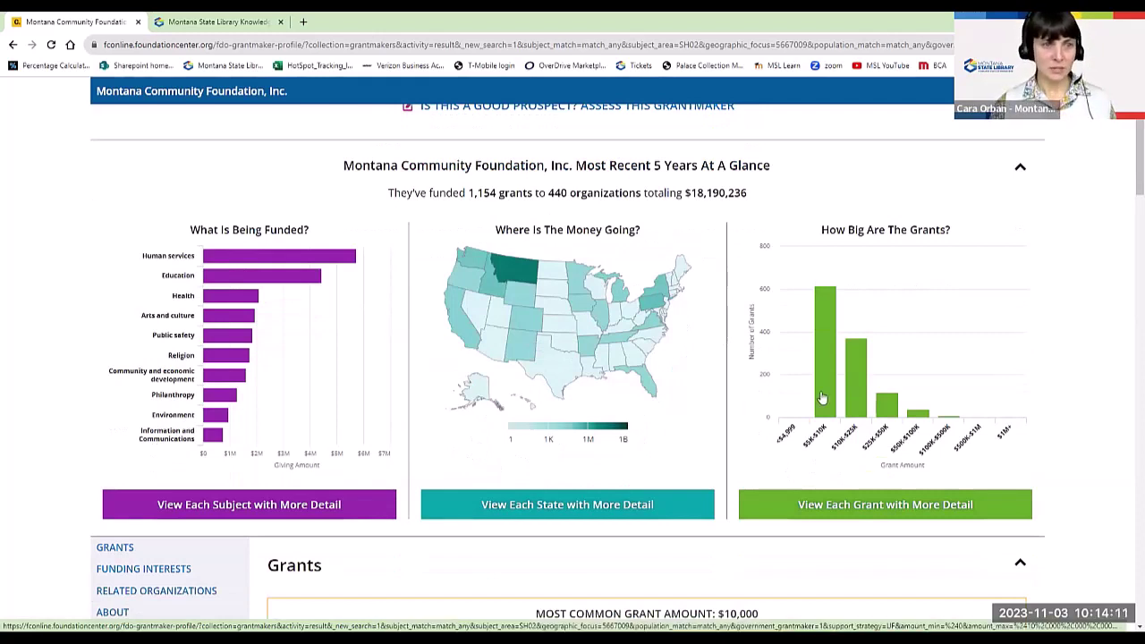
pyautogui.moveTo(822, 397)
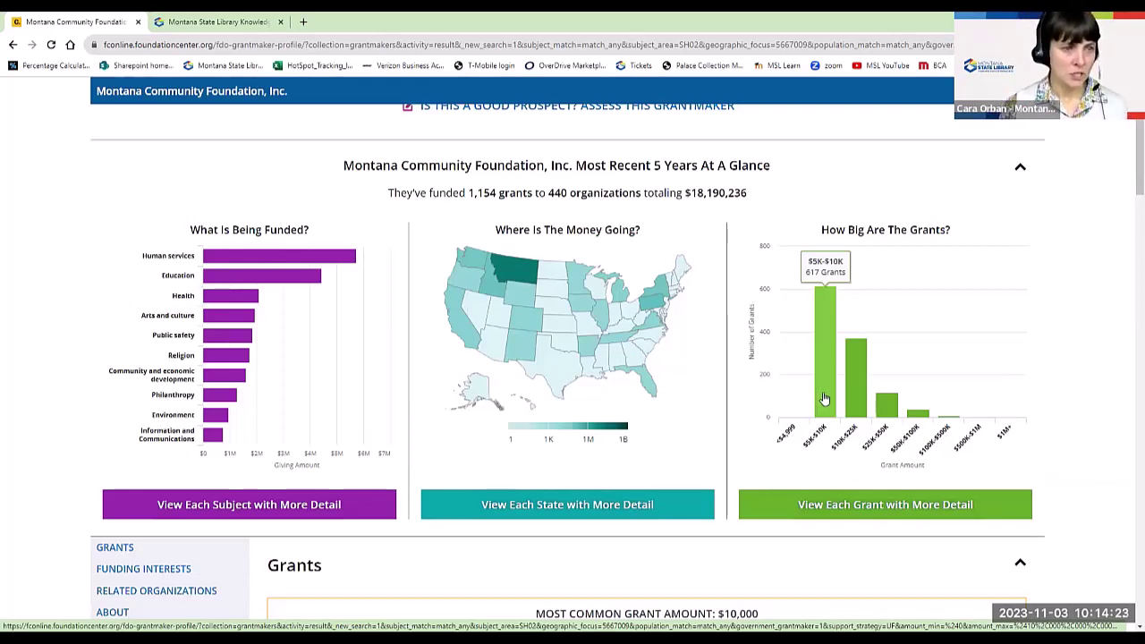
# Scroll down the Montana Community Foundation profile to the Grants table of 5 matching grants
pyautogui.scroll(-2, 824, 398)
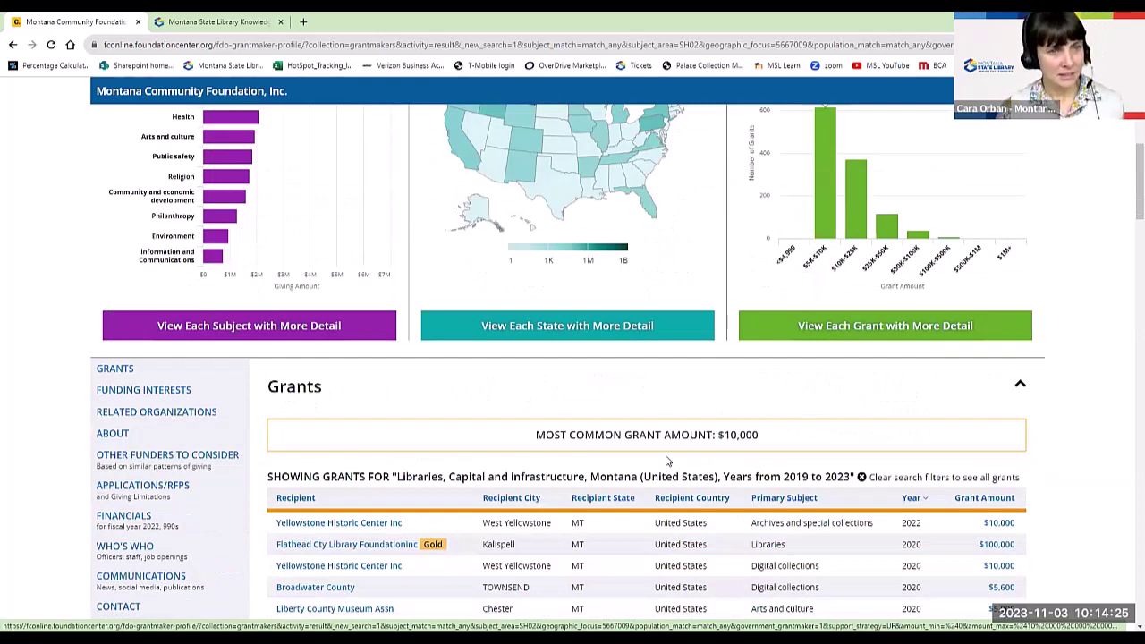
pyautogui.scroll(-1, 666, 461)
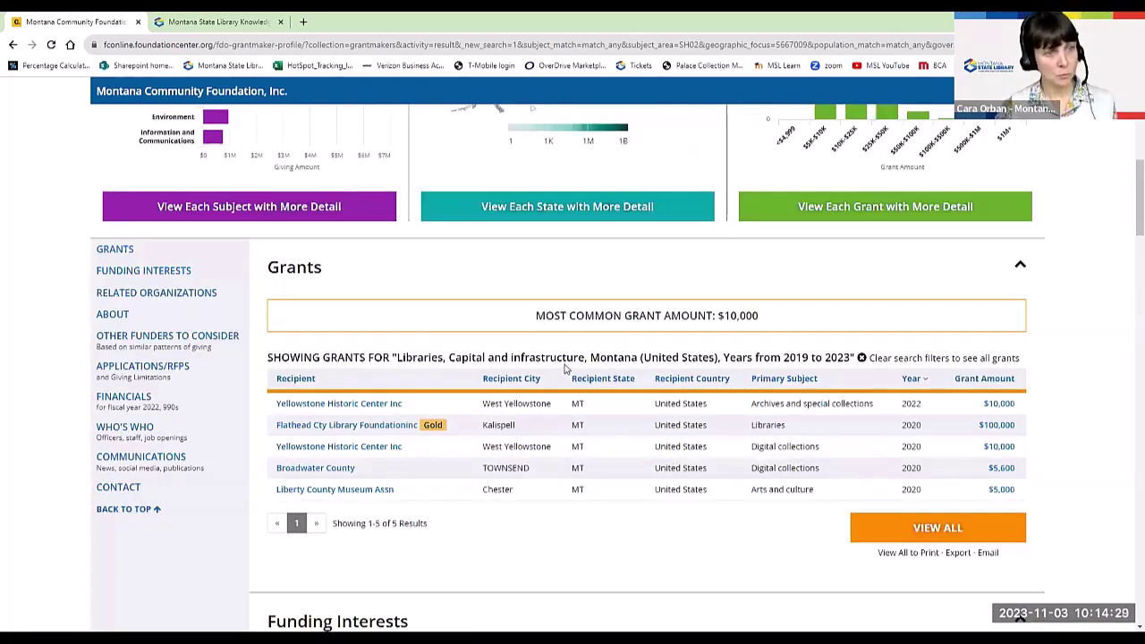
pyautogui.scroll(-1, 617, 481)
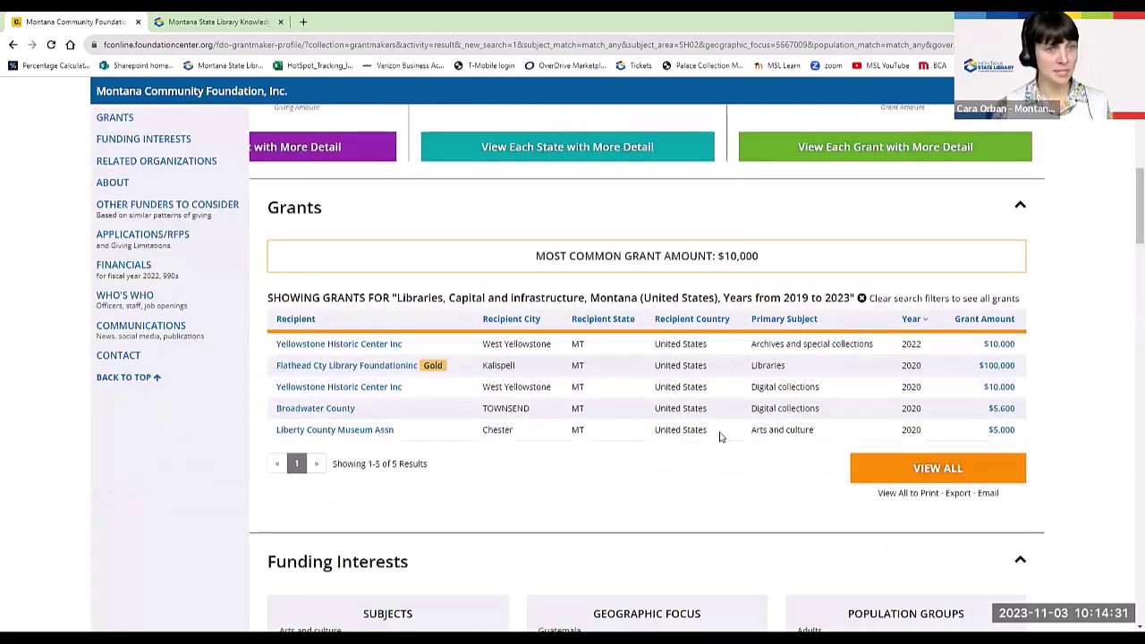
# Open the $10,000 2022 grant to Yellowstone Historic Center from the Grants table
pyautogui.click(1000, 345)
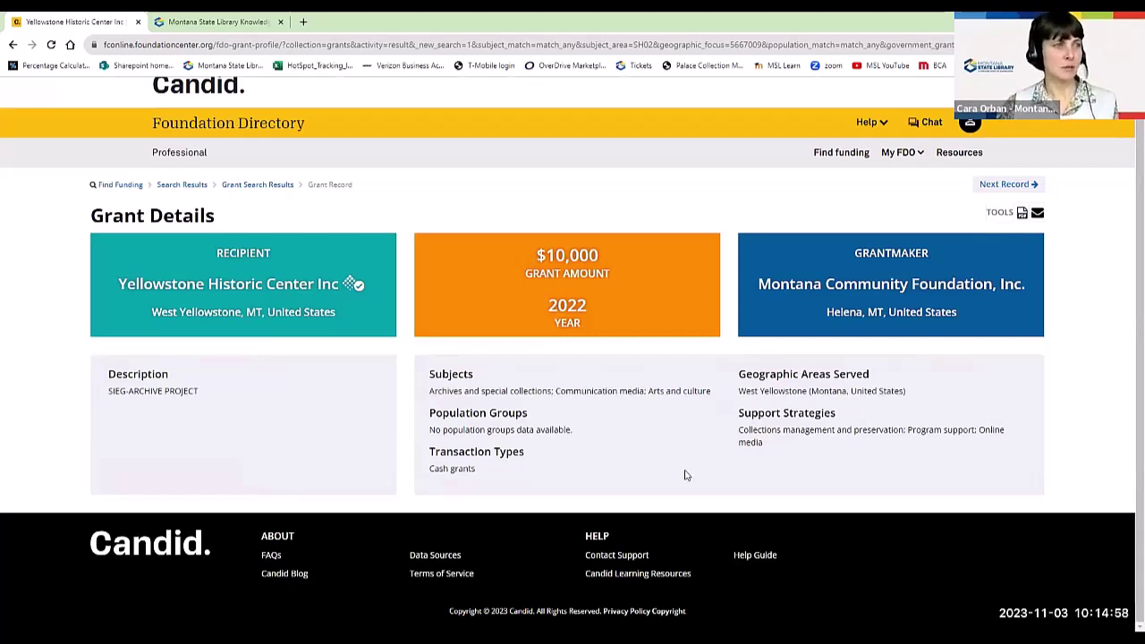
# Go back from the grant record to the Montana Community Foundation profile
pyautogui.click(10, 46)
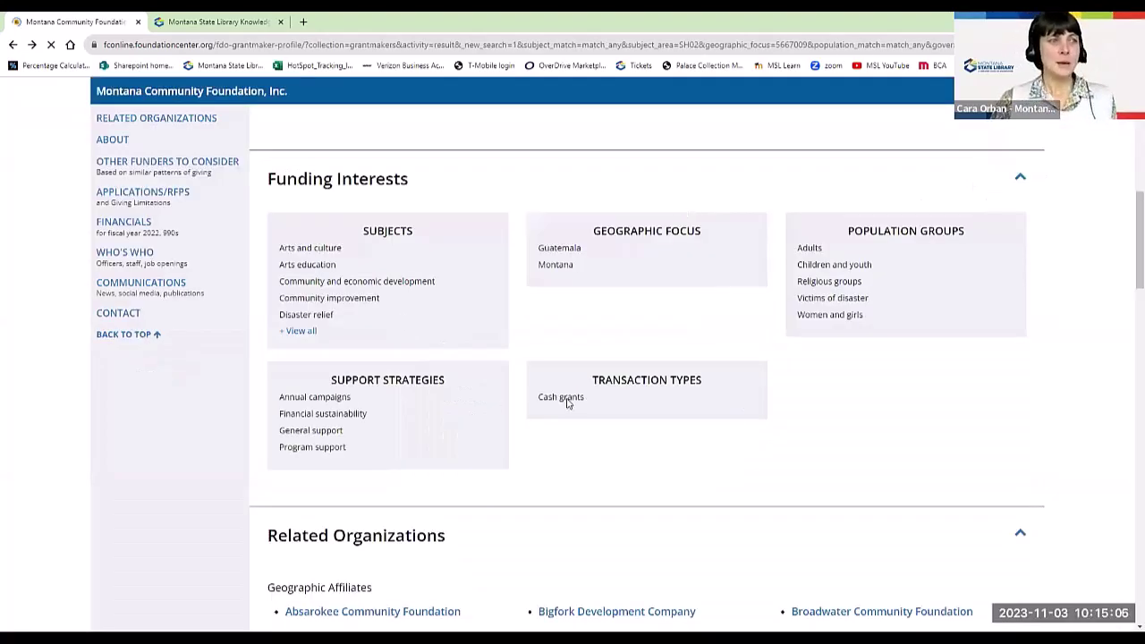
pyautogui.scroll(3, 565, 404)
pyautogui.scroll(1, 572, 358)
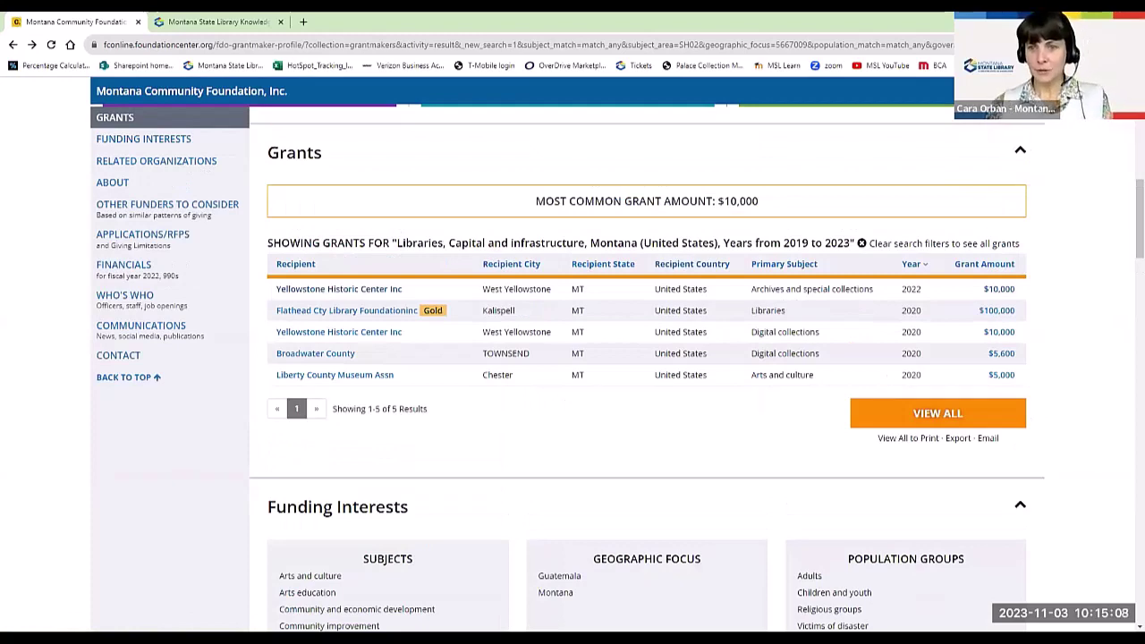
pyautogui.scroll(1, 671, 465)
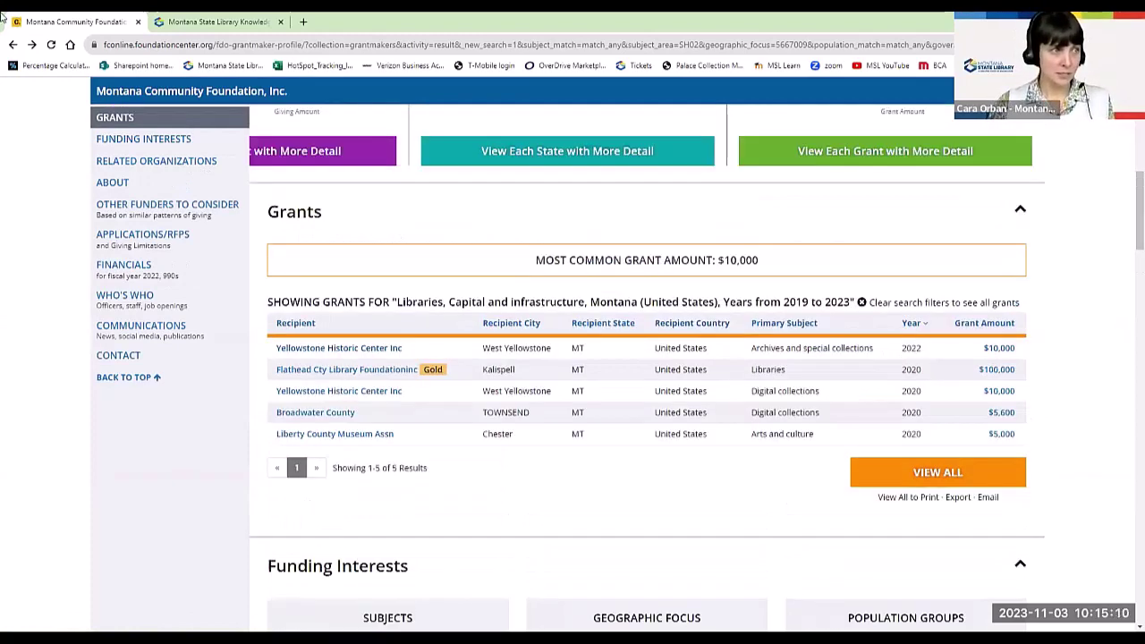
pyautogui.scroll(3, 620, 431)
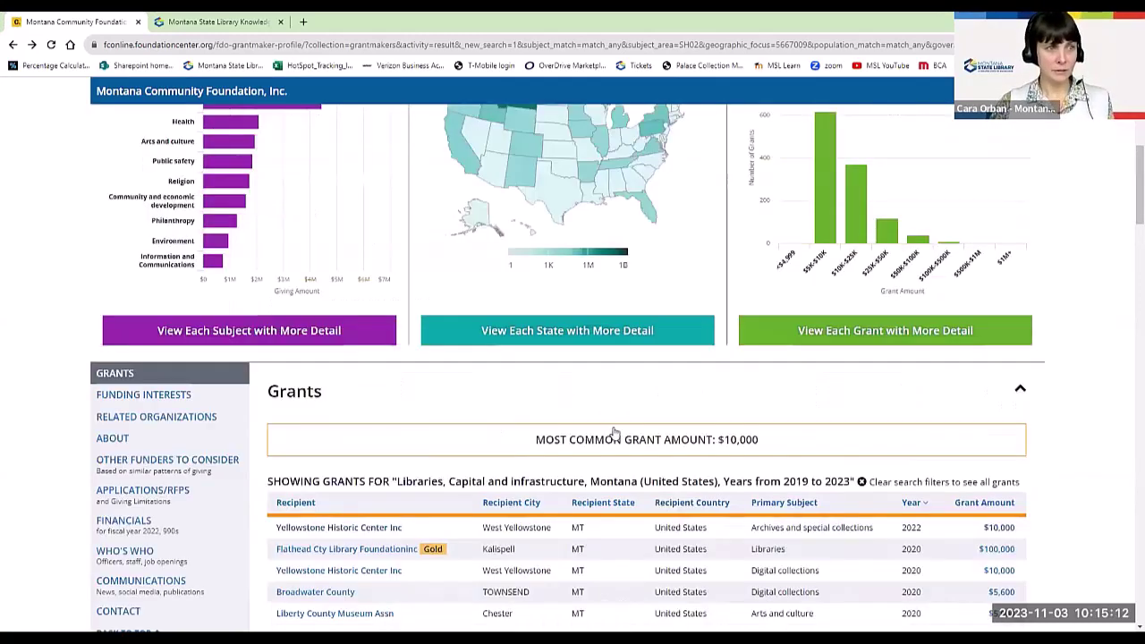
pyautogui.scroll(5, 224, 208)
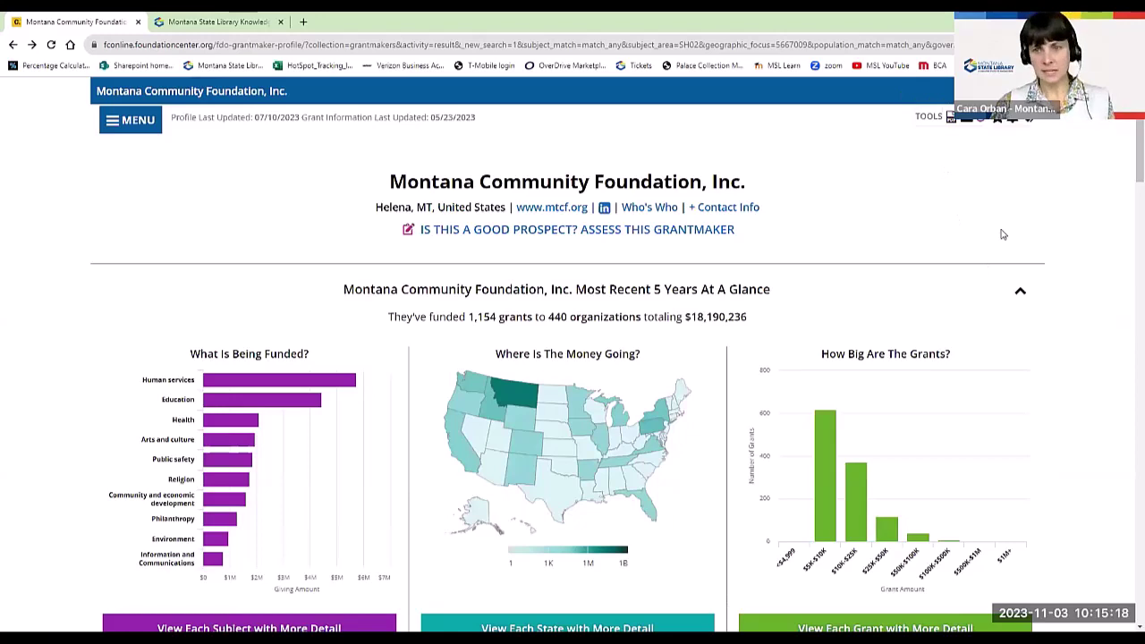
pyautogui.scroll(2, 977, 241)
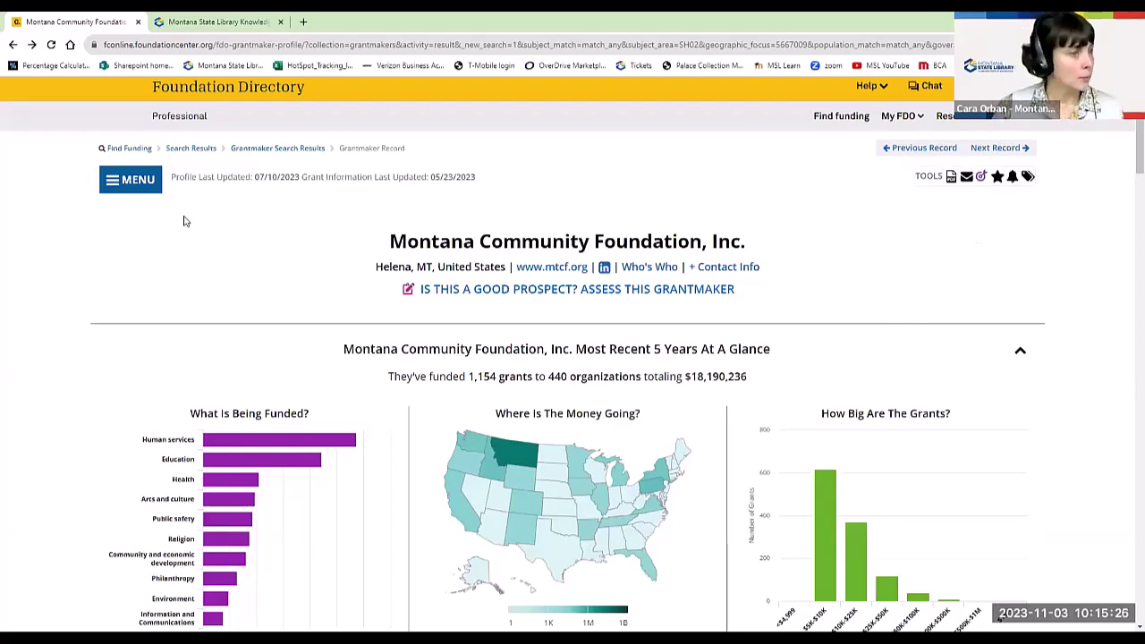
pyautogui.scroll(-1, 107, 208)
pyautogui.scroll(-3, 26, 196)
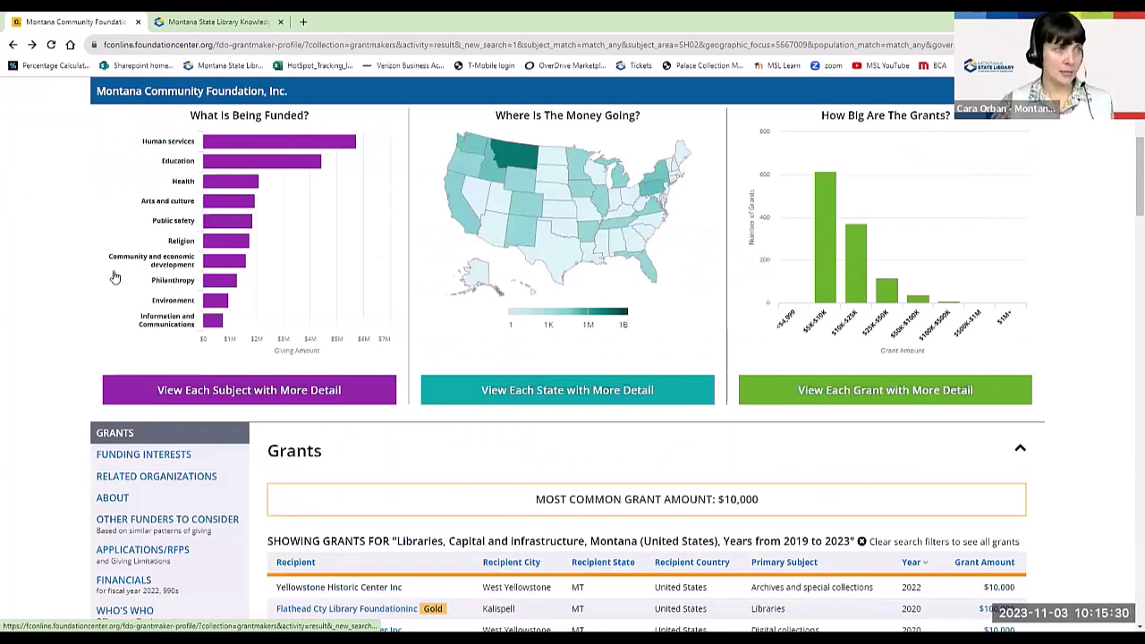
pyautogui.scroll(-3, 114, 277)
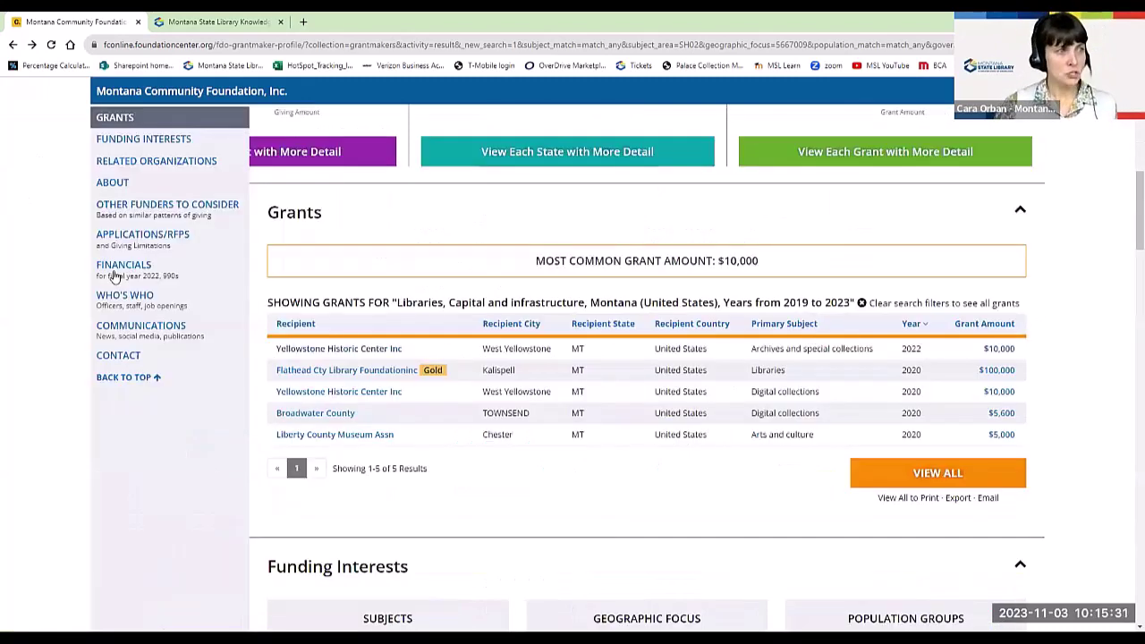
# Check the Applications/RFPs section, highlighting the board meeting frequency of 3 times per year
pyautogui.click(141, 235)
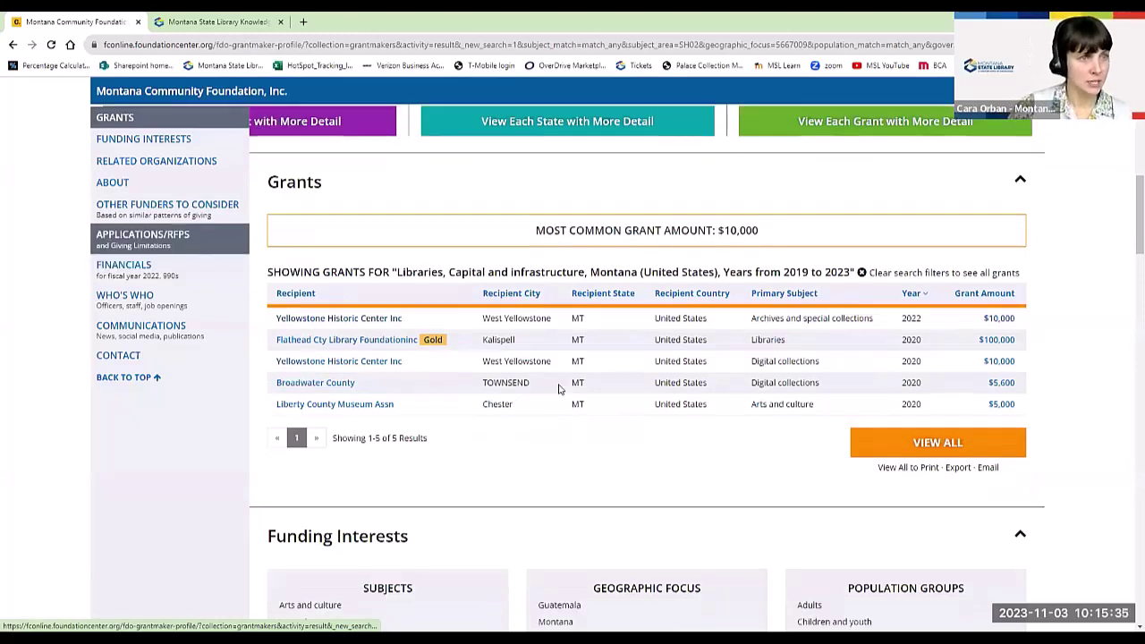
pyautogui.click(149, 234)
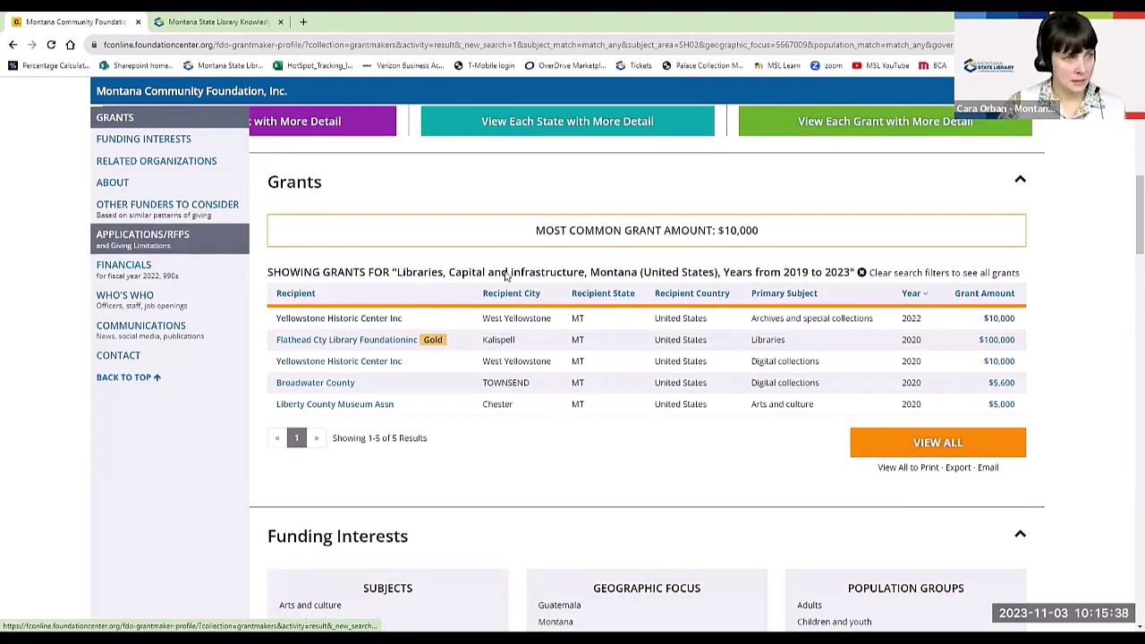
pyautogui.scroll(1, 563, 313)
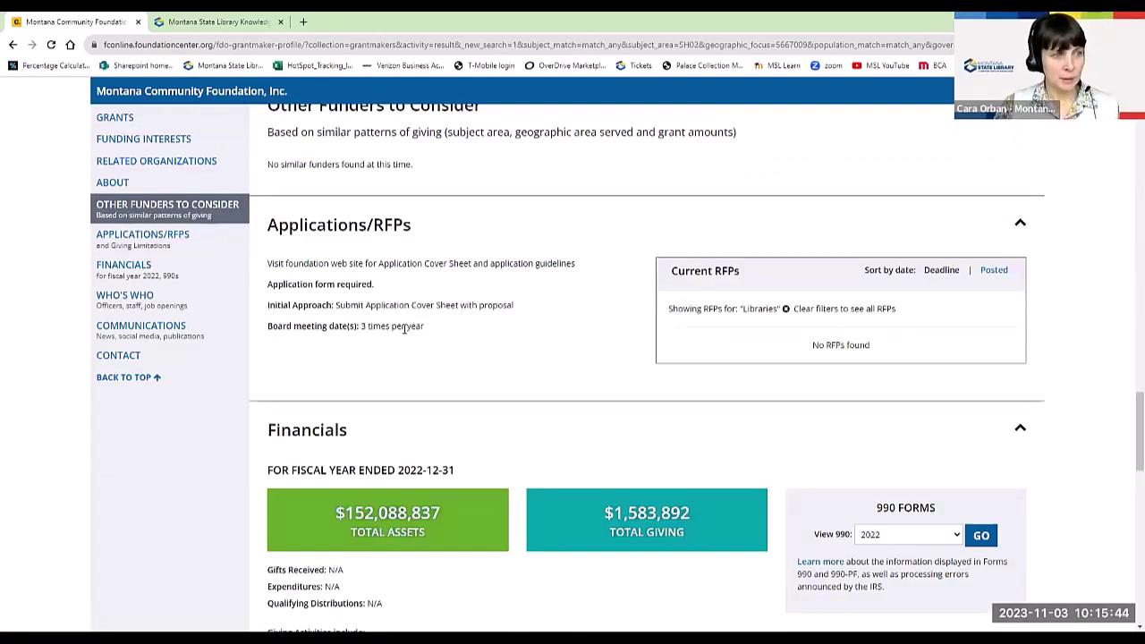
pyautogui.tripleClick(405, 328)
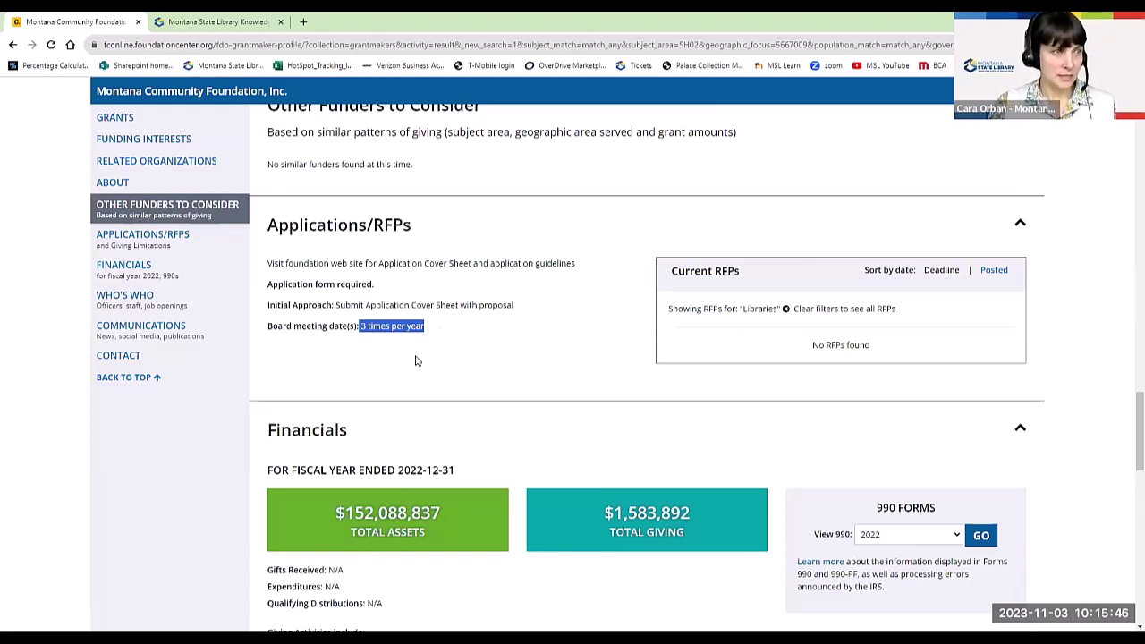
pyautogui.click(415, 360)
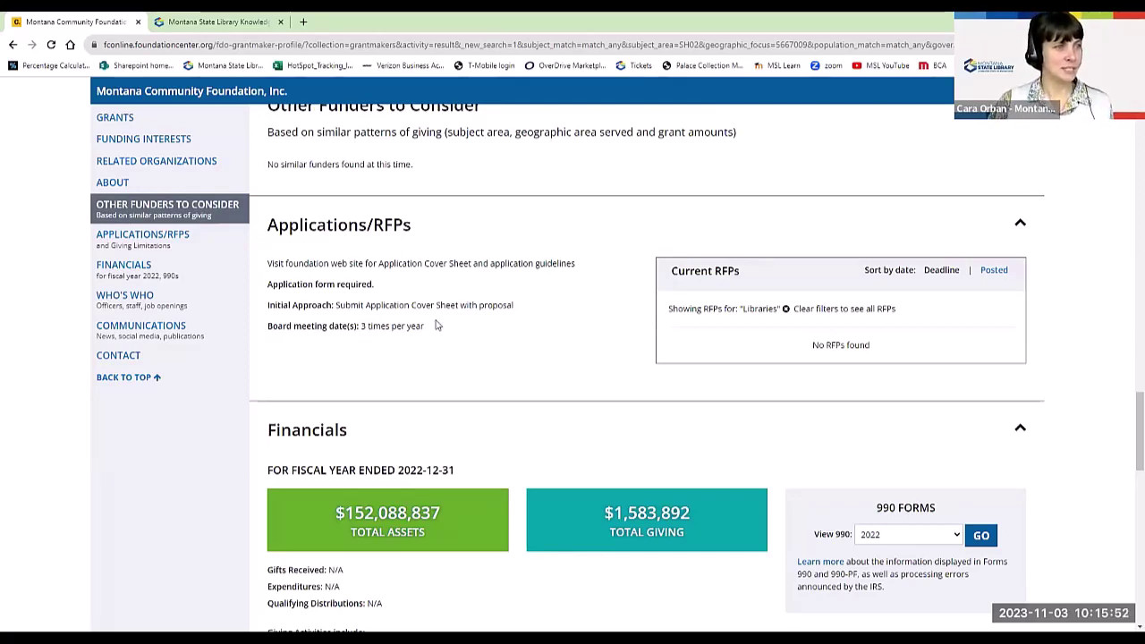
# Return up to the profile's Grants section listing the five matching grants
pyautogui.scroll(1, 429, 308)
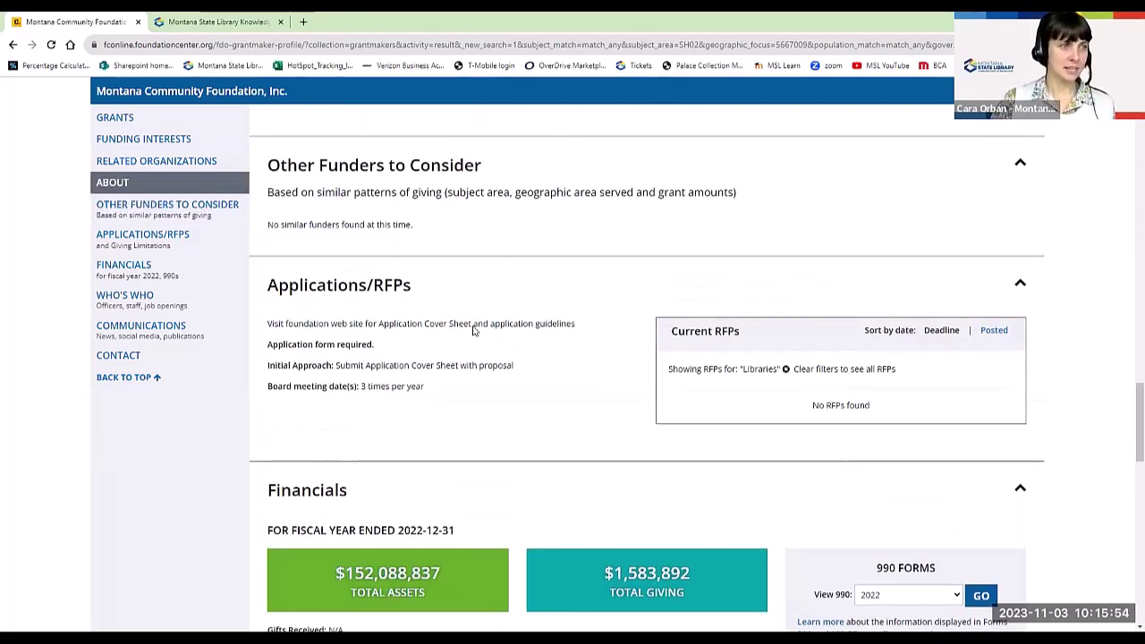
pyautogui.scroll(1, 473, 331)
pyautogui.scroll(1, 473, 331)
pyautogui.scroll(1, 474, 331)
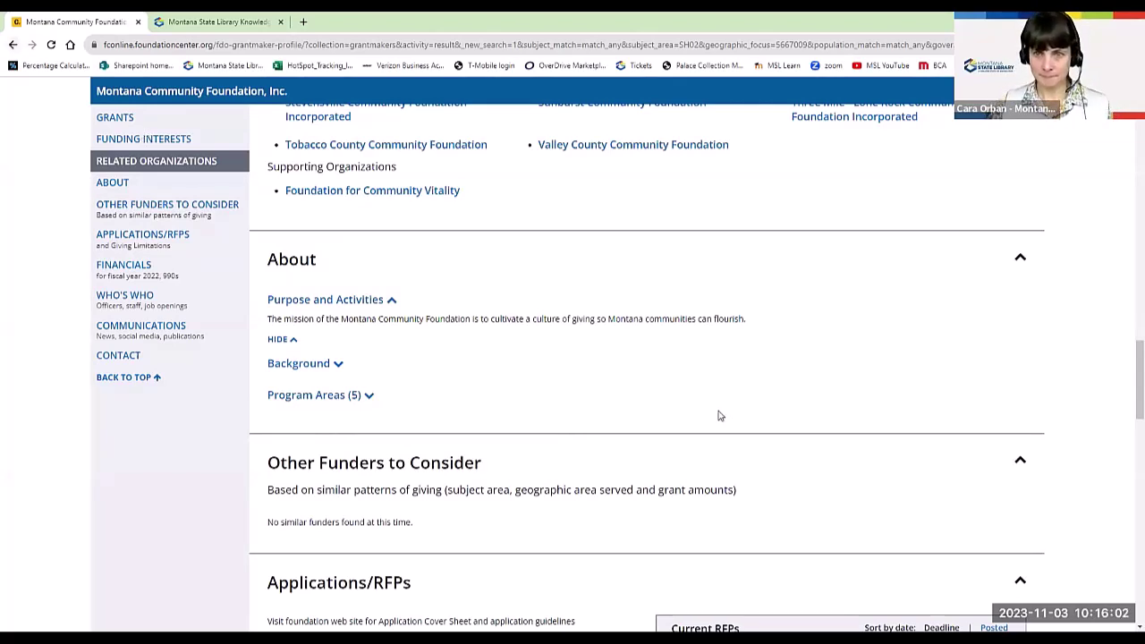
pyautogui.click(13, 43)
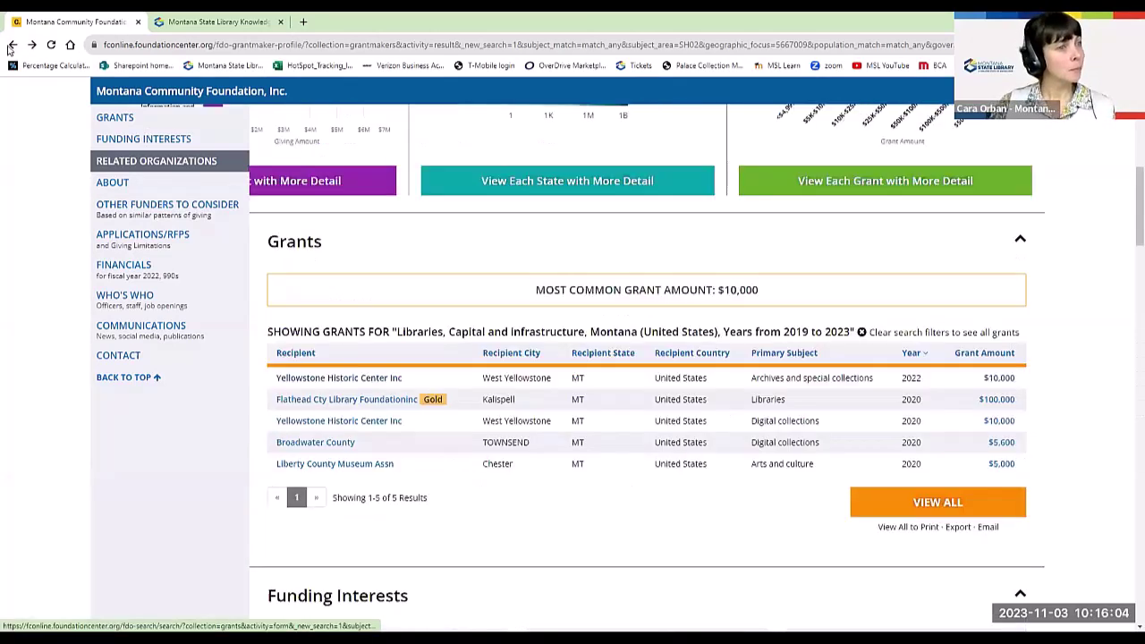
# Go back to the combined Find Funding results for the Montana library capital search
pyautogui.click(495, 357)
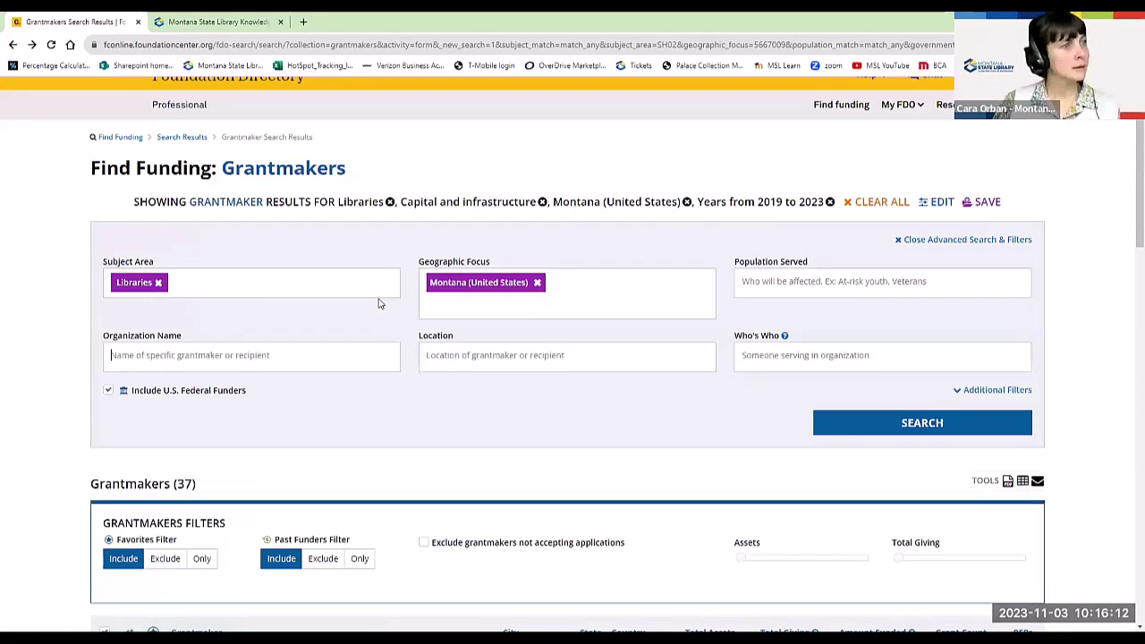
pyautogui.scroll(-3, 379, 304)
pyautogui.hotkey('alt', 'Left')
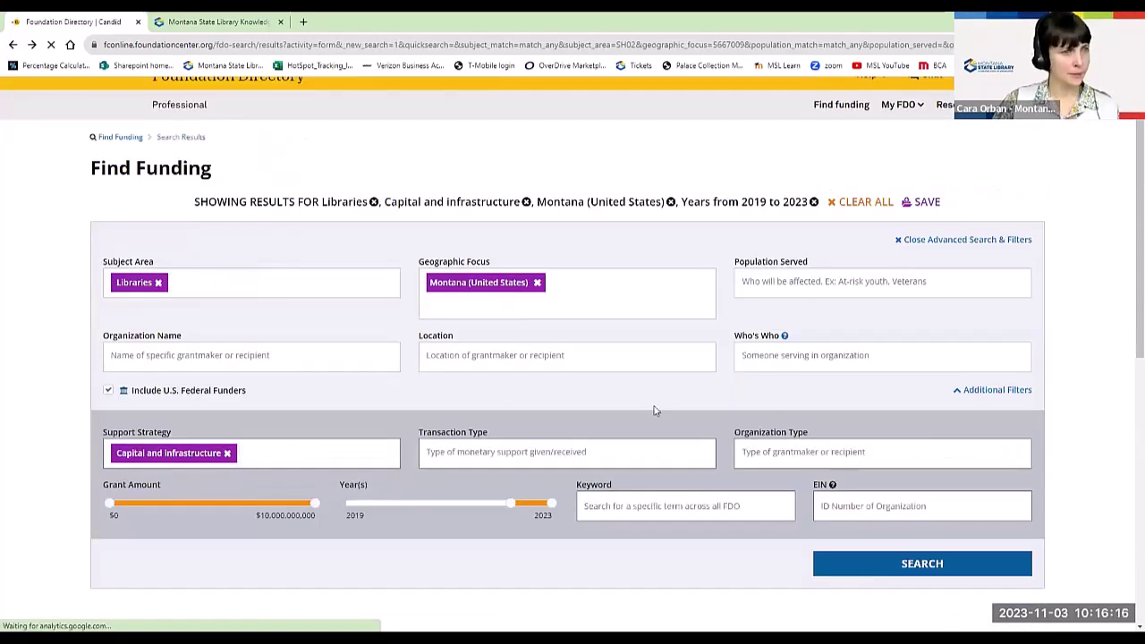
pyautogui.scroll(-3, 252, 353)
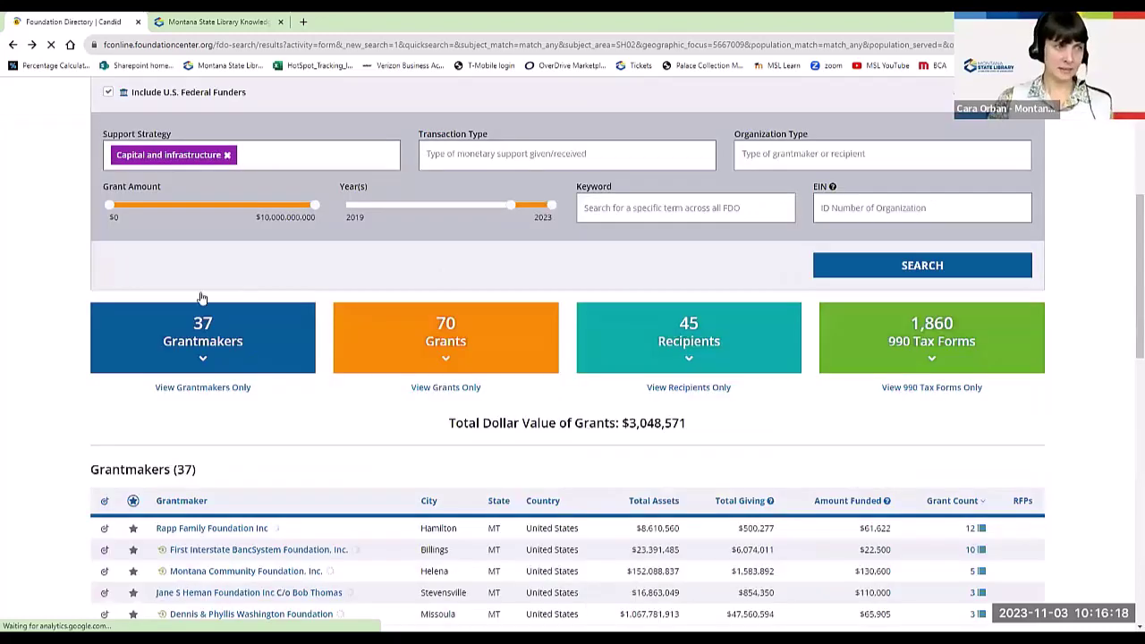
pyautogui.scroll(-1, 348, 311)
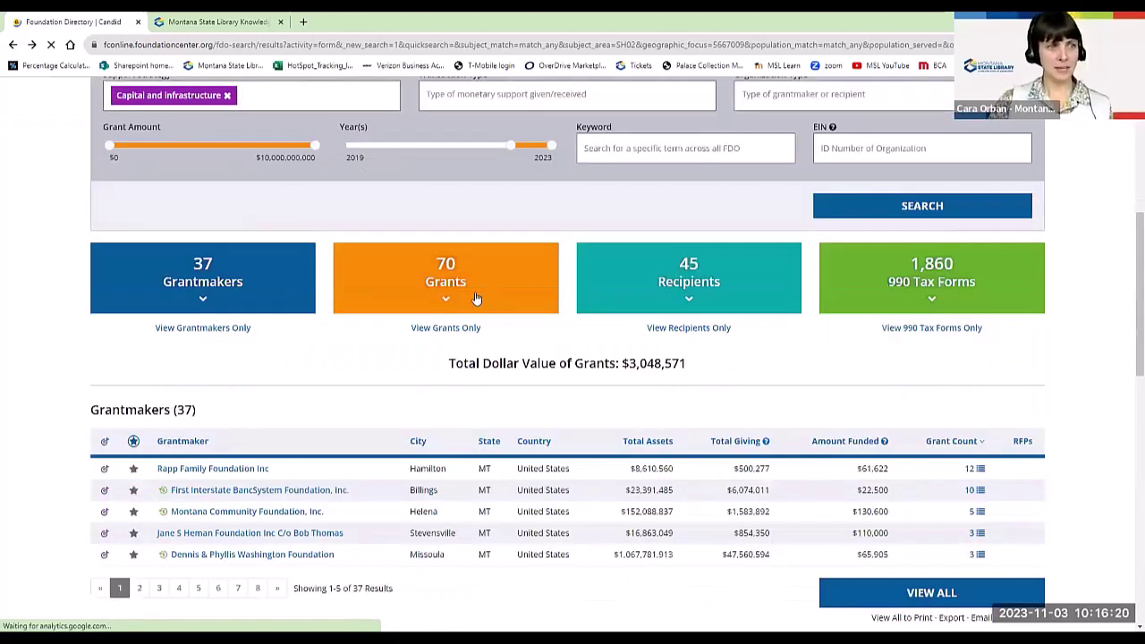
# Show the 70 matching grants and scroll through the grants table
pyautogui.click(476, 299)
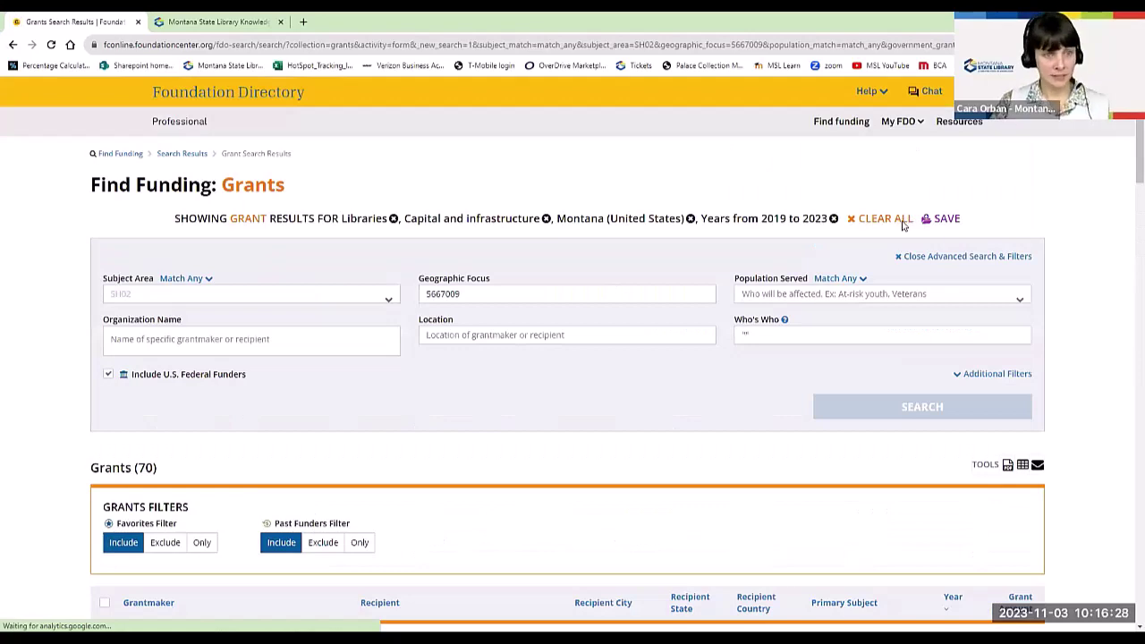
pyautogui.scroll(-4, 904, 226)
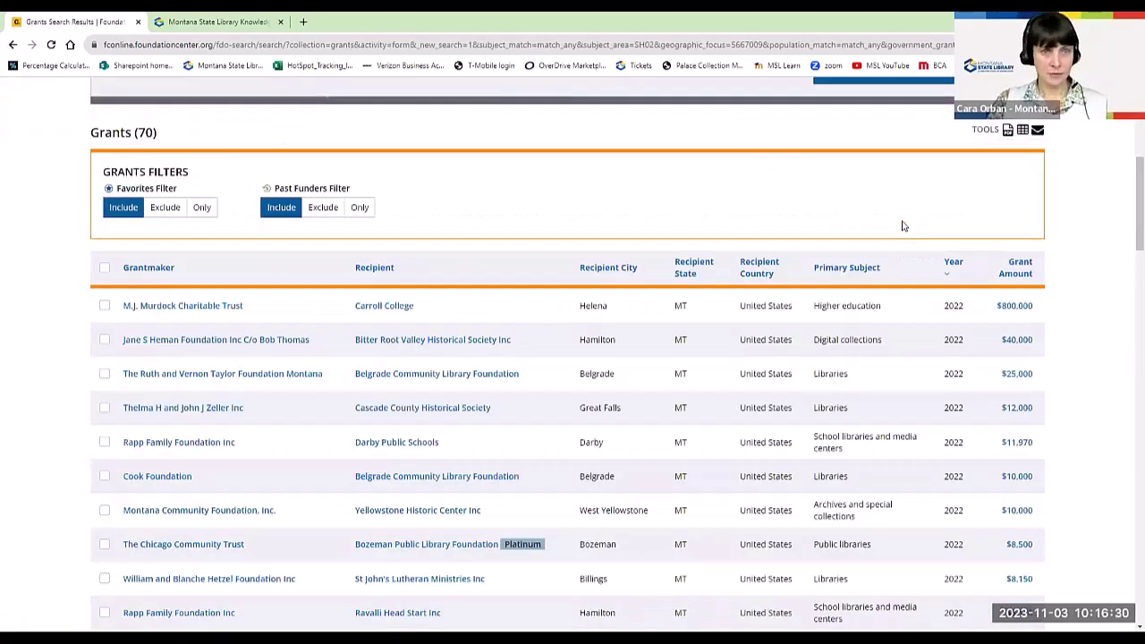
pyautogui.scroll(-1, 1009, 268)
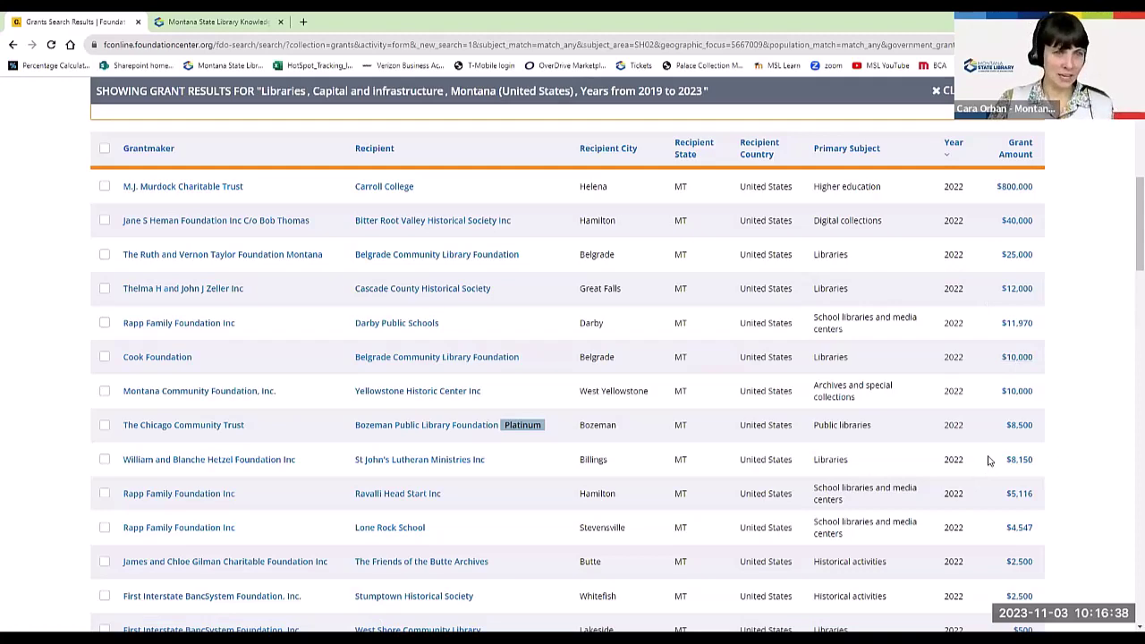
pyautogui.scroll(-5, 988, 460)
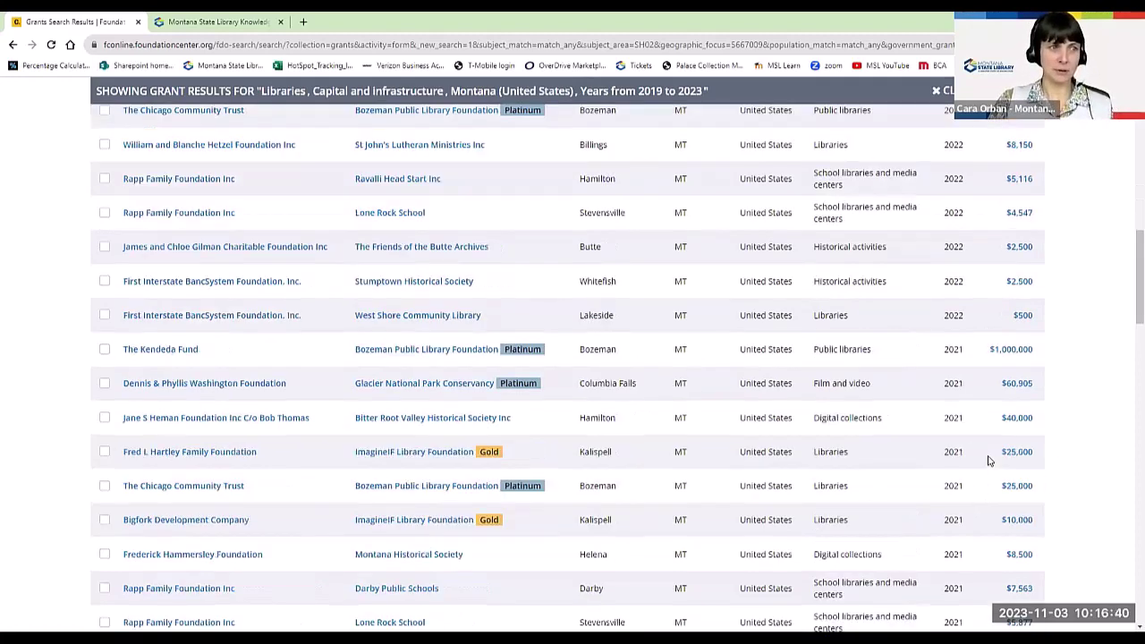
pyautogui.scroll(3, 988, 460)
pyautogui.scroll(5, 680, 364)
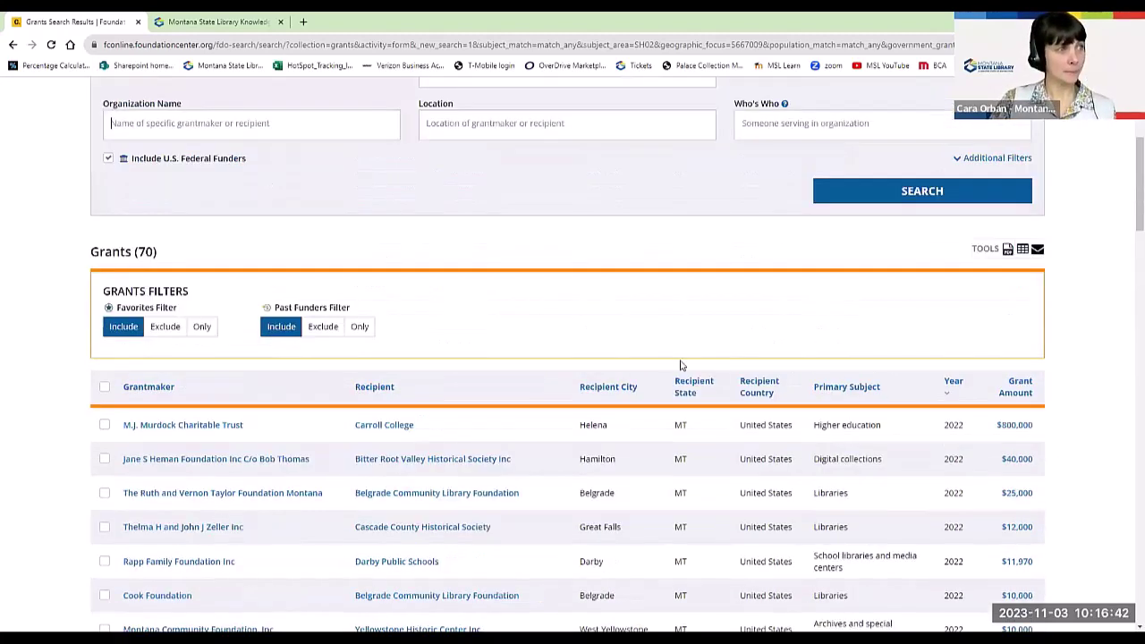
# Browse the 45 recipients, led by ImagineIF Library Foundation with 6 grants totalling $51,000
pyautogui.click(700, 375)
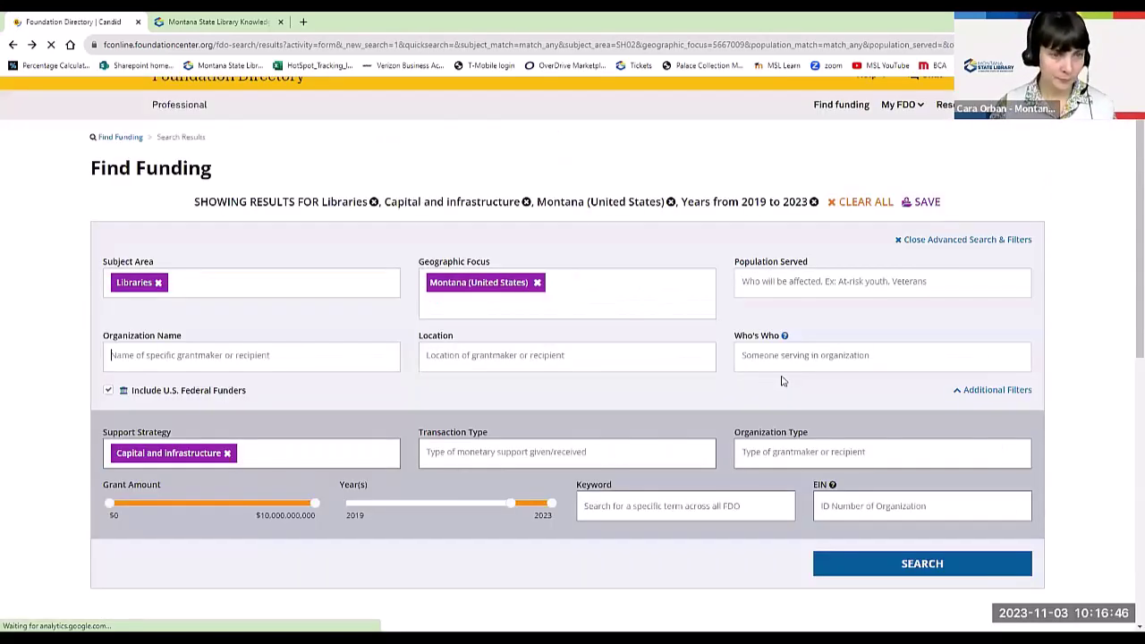
pyautogui.scroll(-2, 784, 379)
pyautogui.scroll(-2, 680, 344)
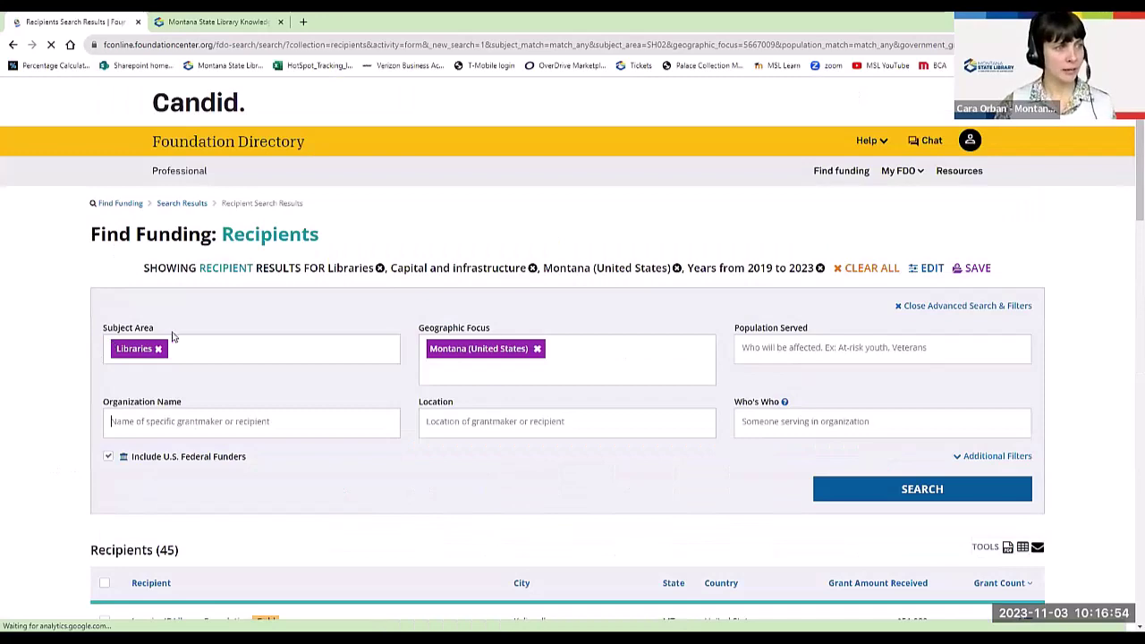
pyautogui.scroll(-3, 179, 337)
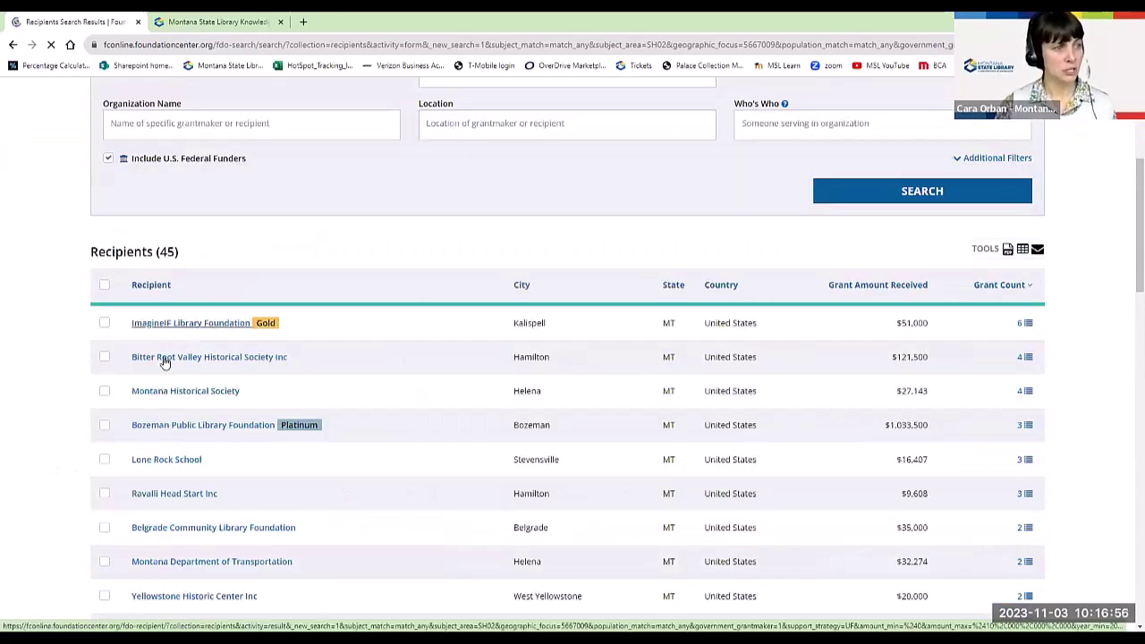
pyautogui.scroll(-1, 188, 358)
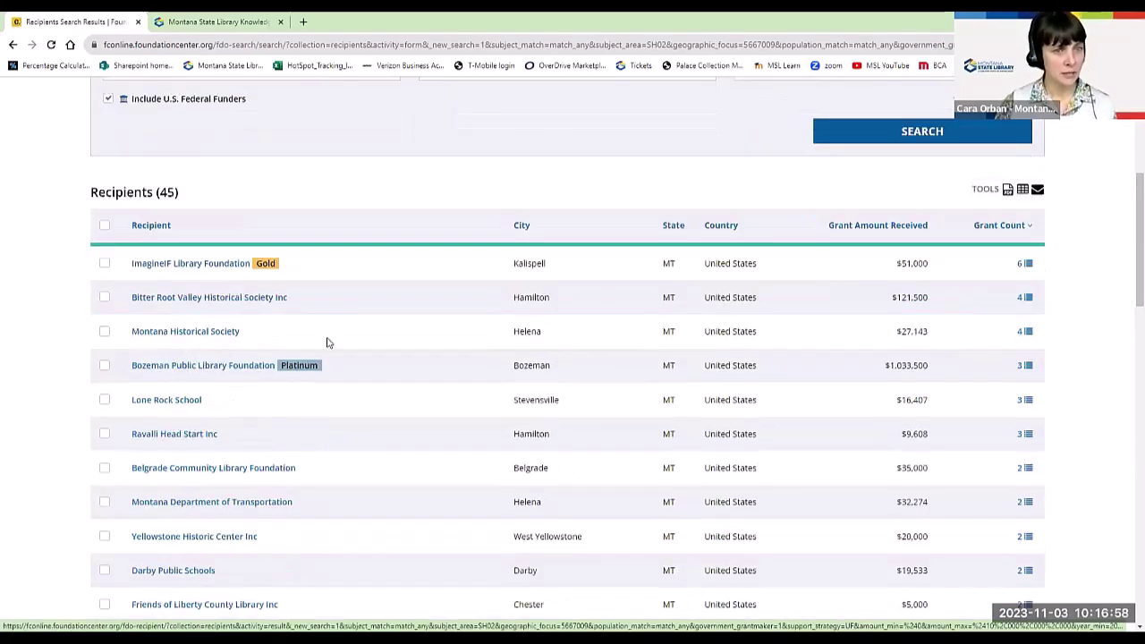
pyautogui.scroll(-1, 246, 356)
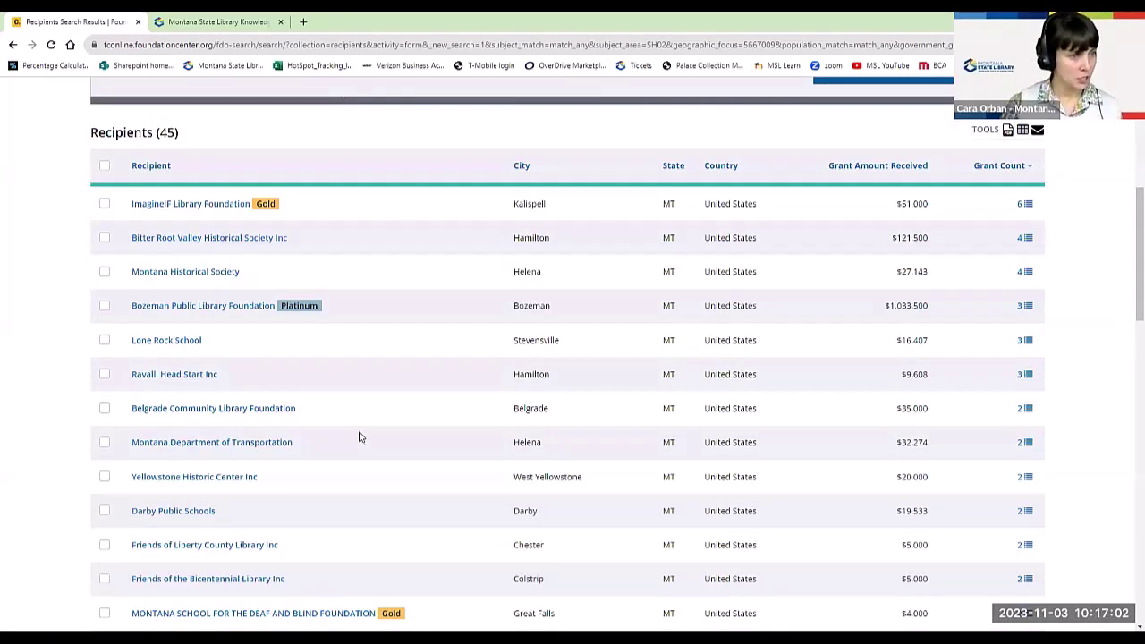
pyautogui.scroll(-2, 393, 409)
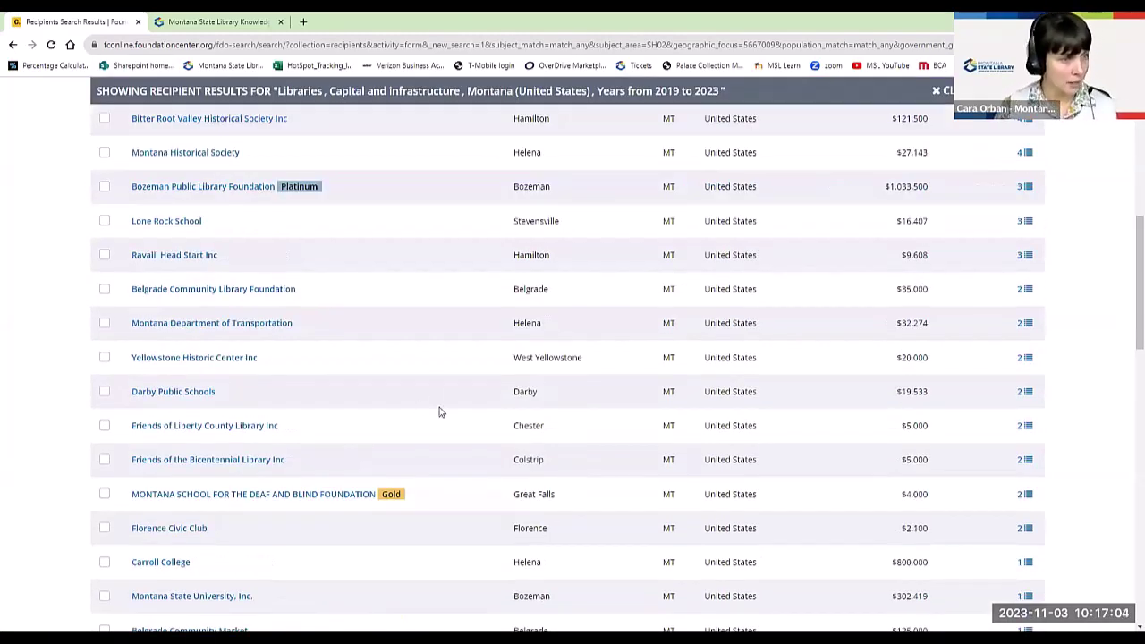
pyautogui.scroll(-5, 424, 411)
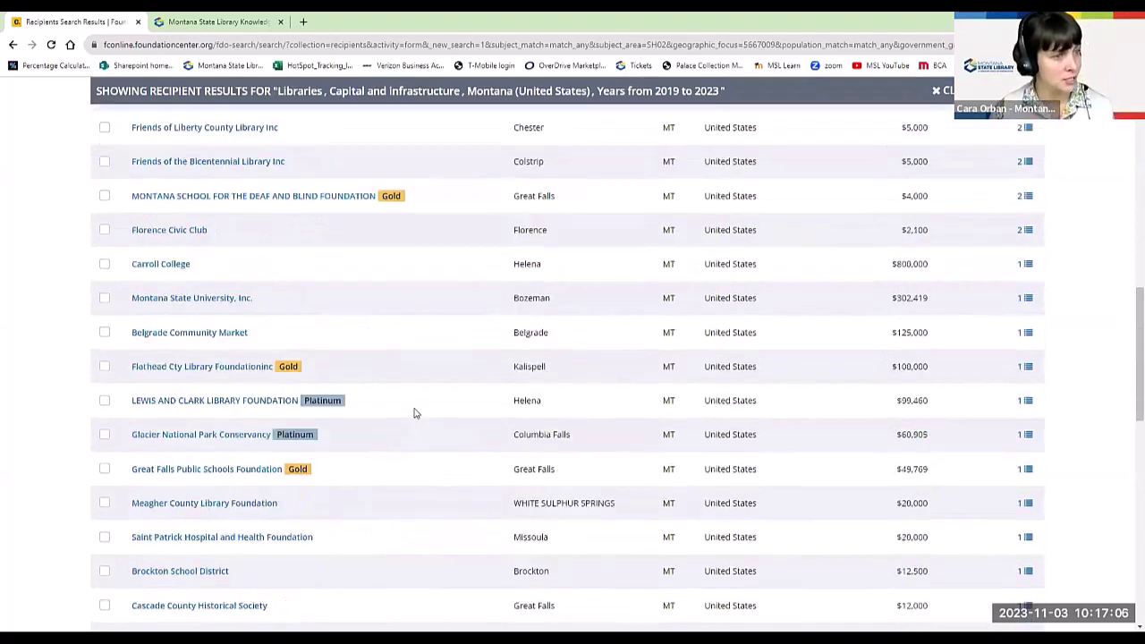
pyautogui.scroll(-1, 414, 412)
pyautogui.scroll(-1, 414, 413)
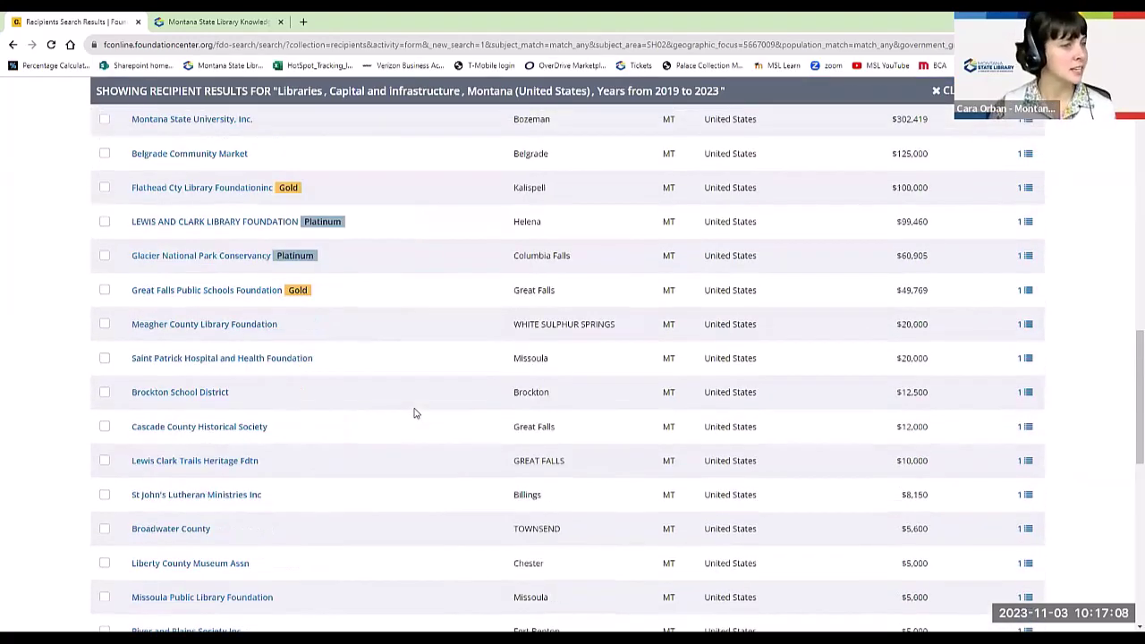
pyautogui.scroll(-2, 414, 413)
pyautogui.scroll(-2, 414, 413)
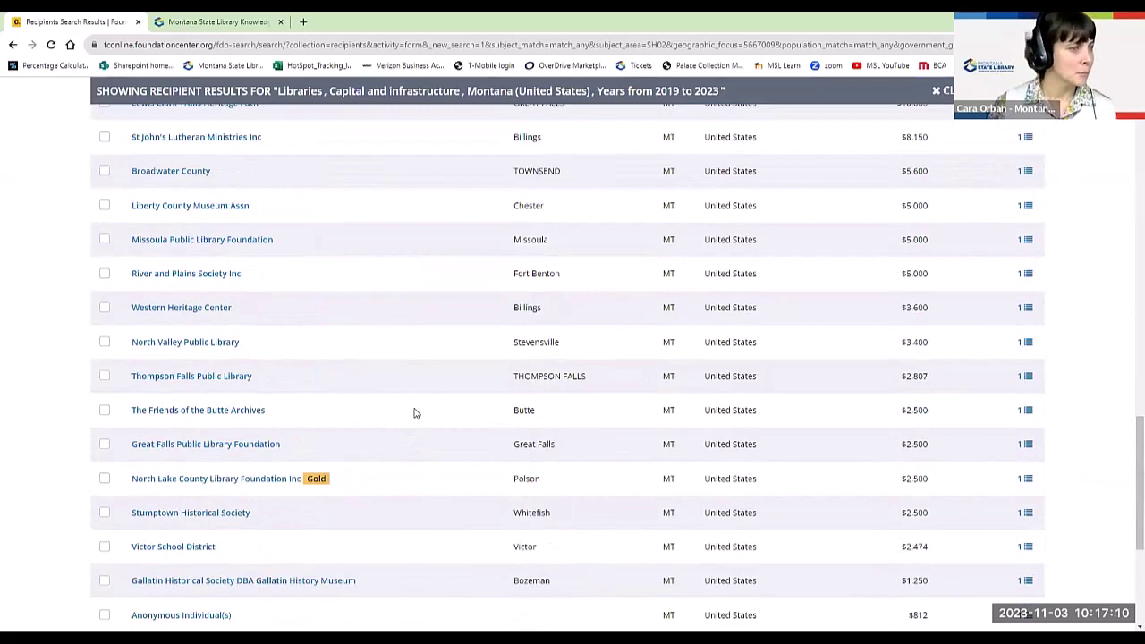
pyautogui.scroll(-1, 414, 412)
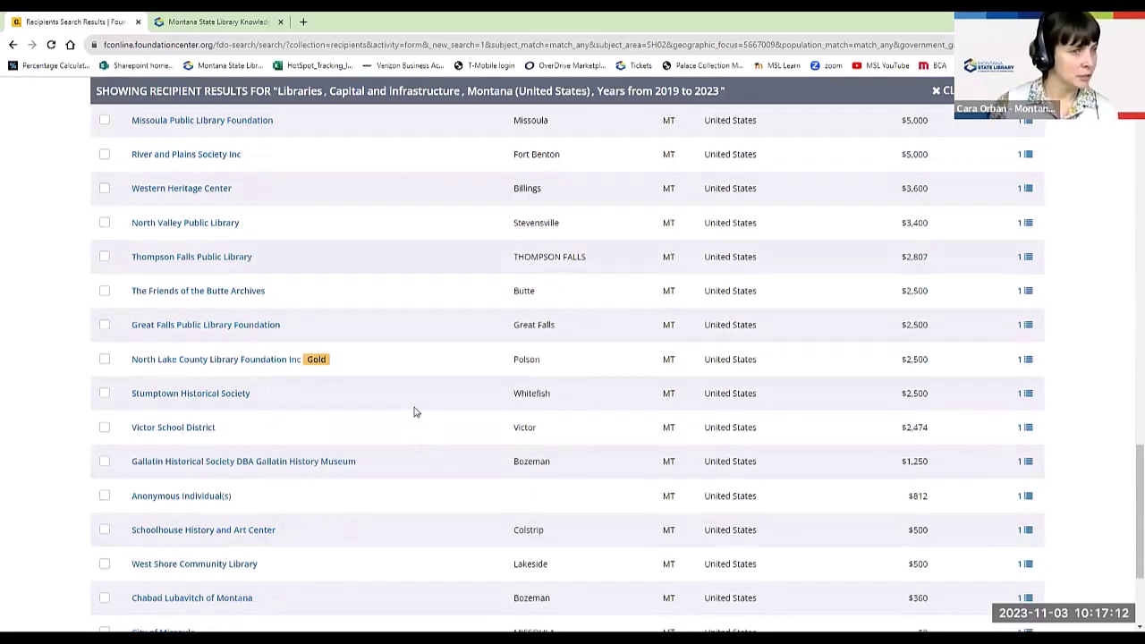
pyautogui.scroll(8, 414, 412)
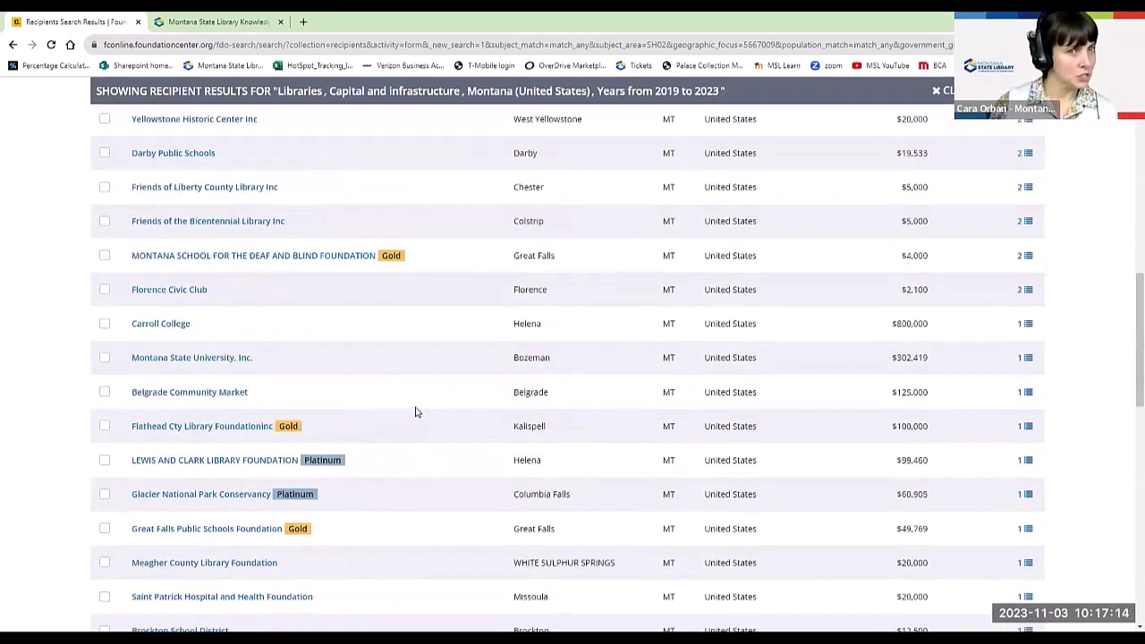
pyautogui.scroll(5, 415, 412)
pyautogui.scroll(1, 1011, 322)
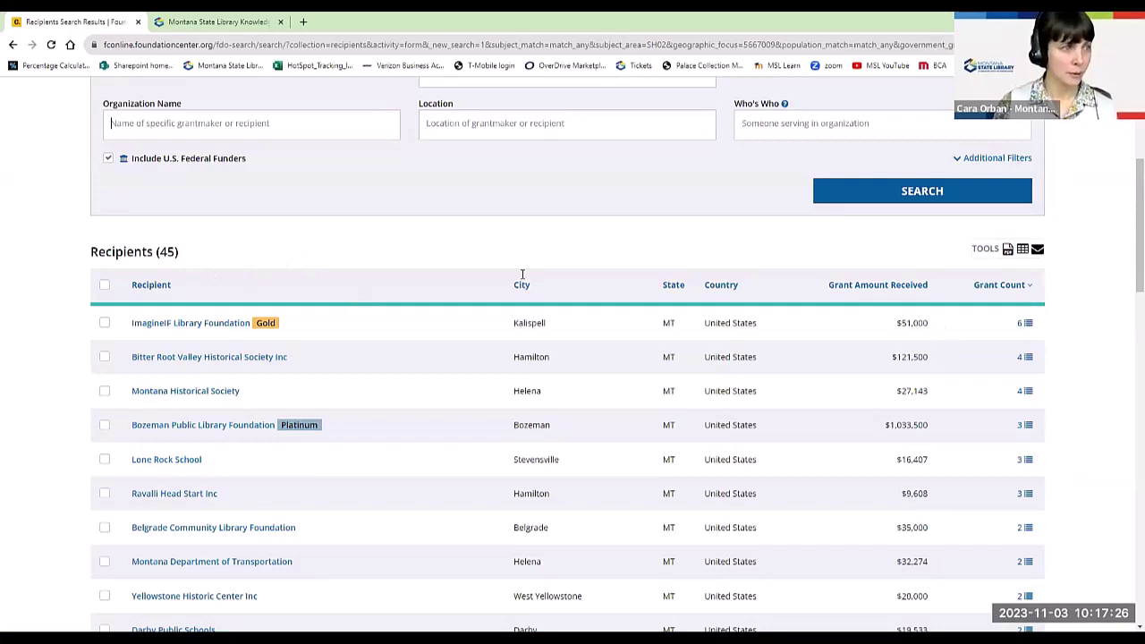
# Go back to the Find Funding page showing 37 grantmakers, 70 grants, 45 recipients, $3,048,571
pyautogui.scroll(3, 508, 240)
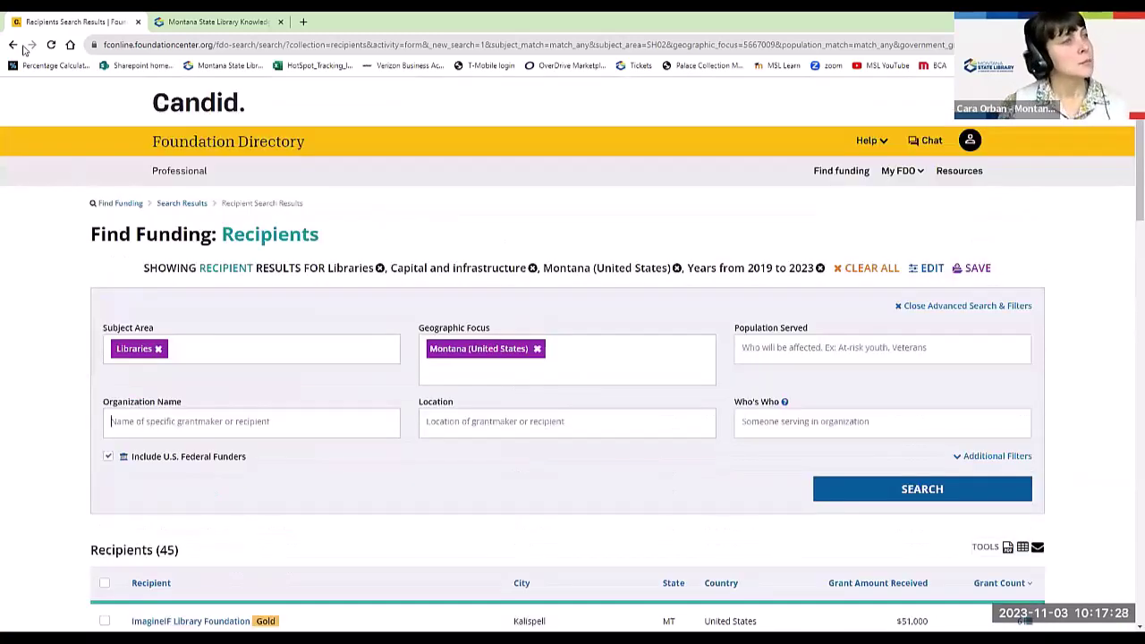
pyautogui.hotkey('alt', 'Left')
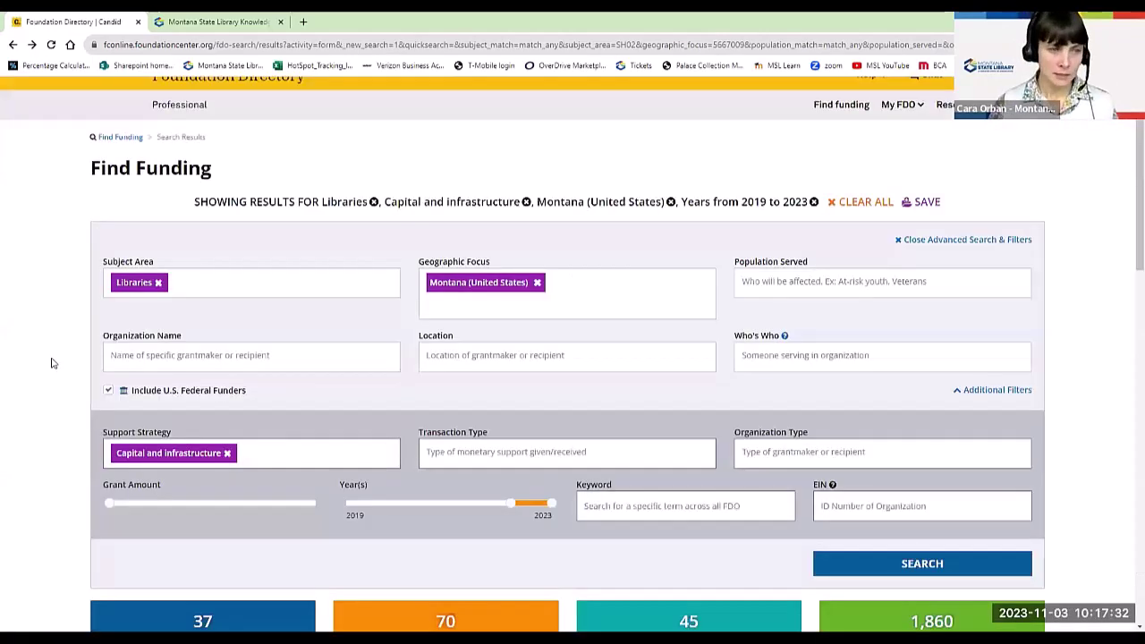
pyautogui.scroll(-5, 51, 362)
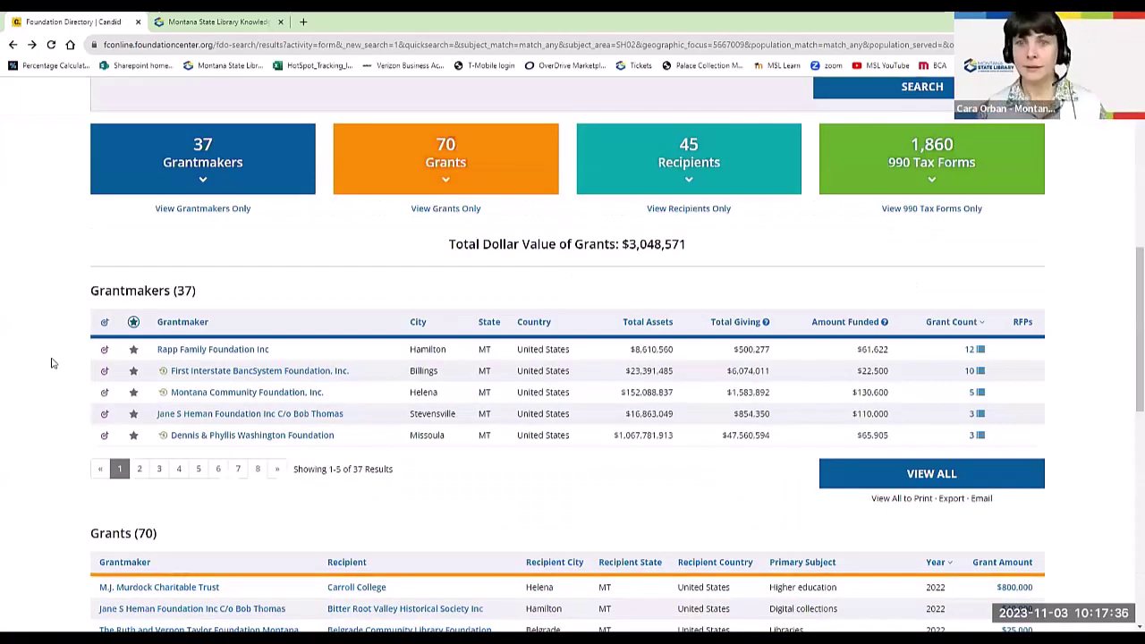
pyautogui.scroll(-1, 51, 362)
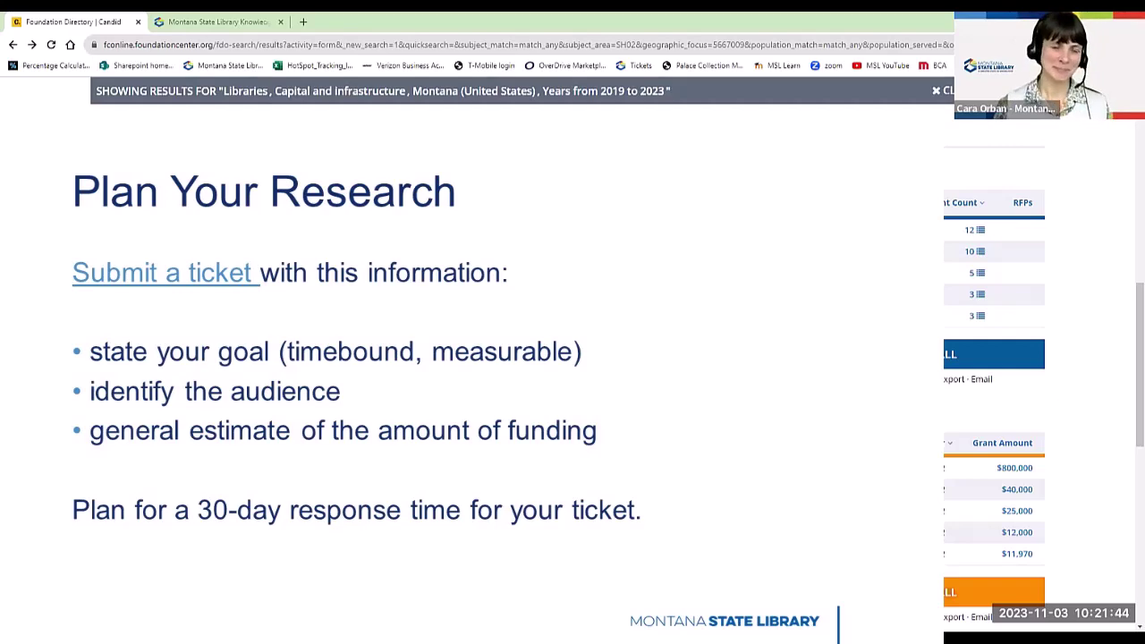
# Switch away from the Plan Your Research slide back to the search results
pyautogui.hotkey('alt', 'Tab')
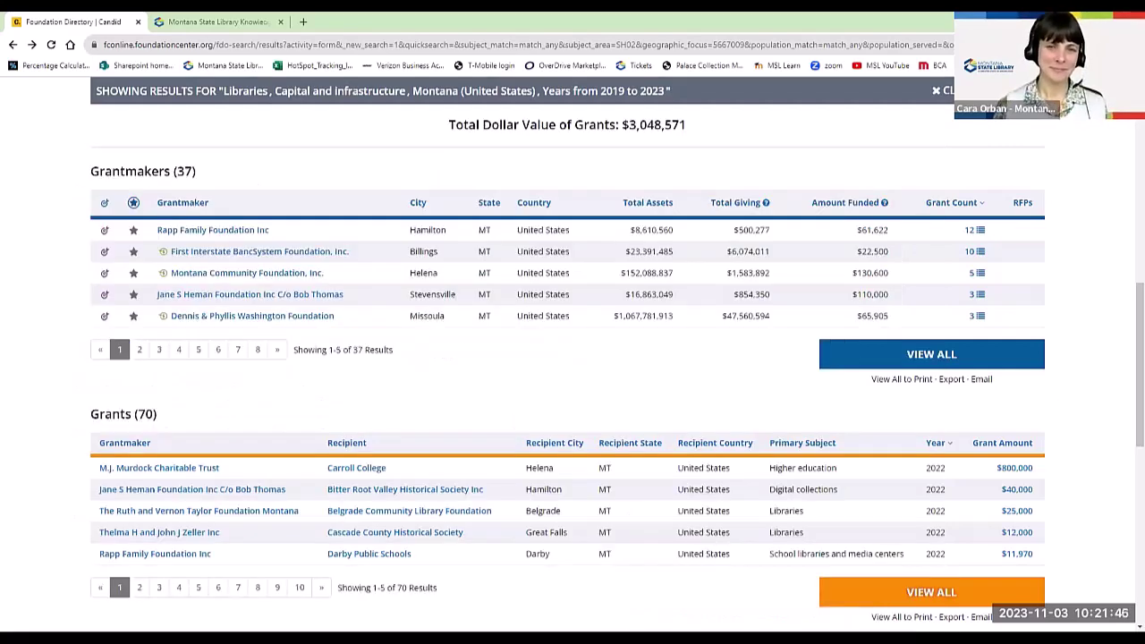